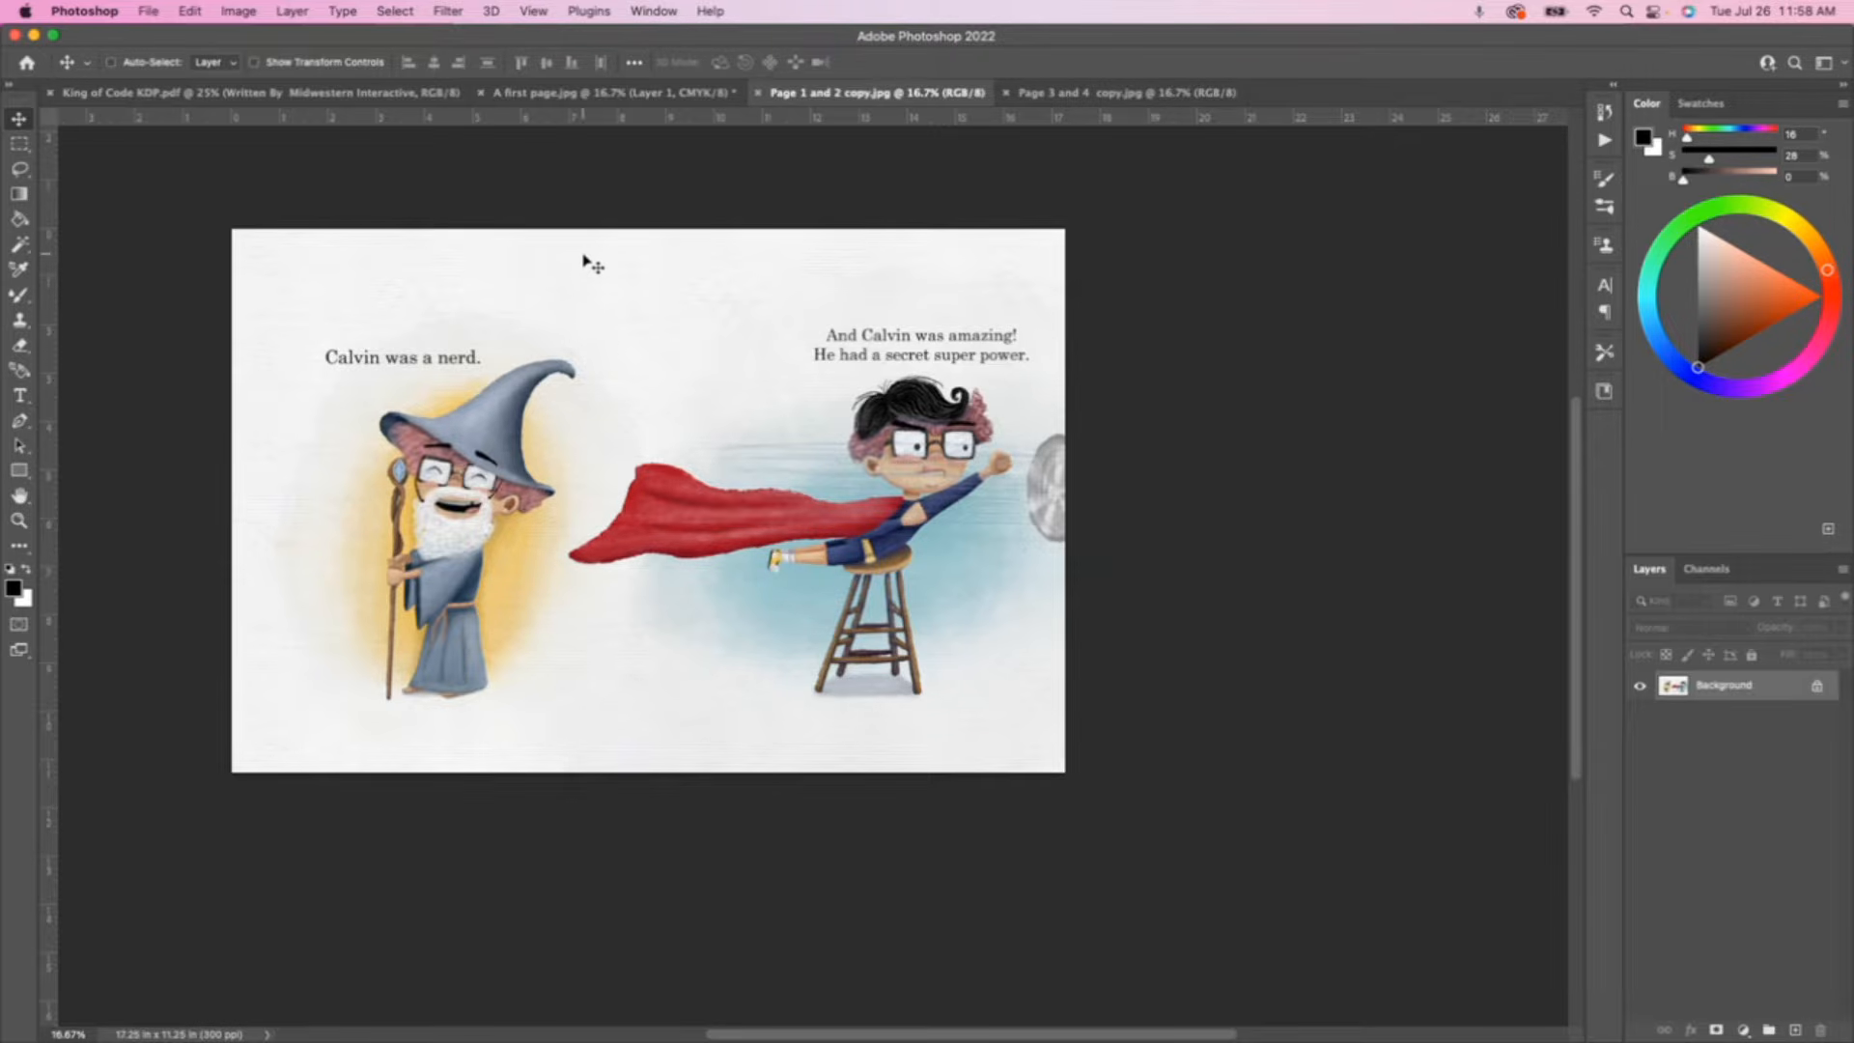
- Check the width, height and resolution of A first page.jpg in the Image Size settings without changing them
left_click(579, 93)
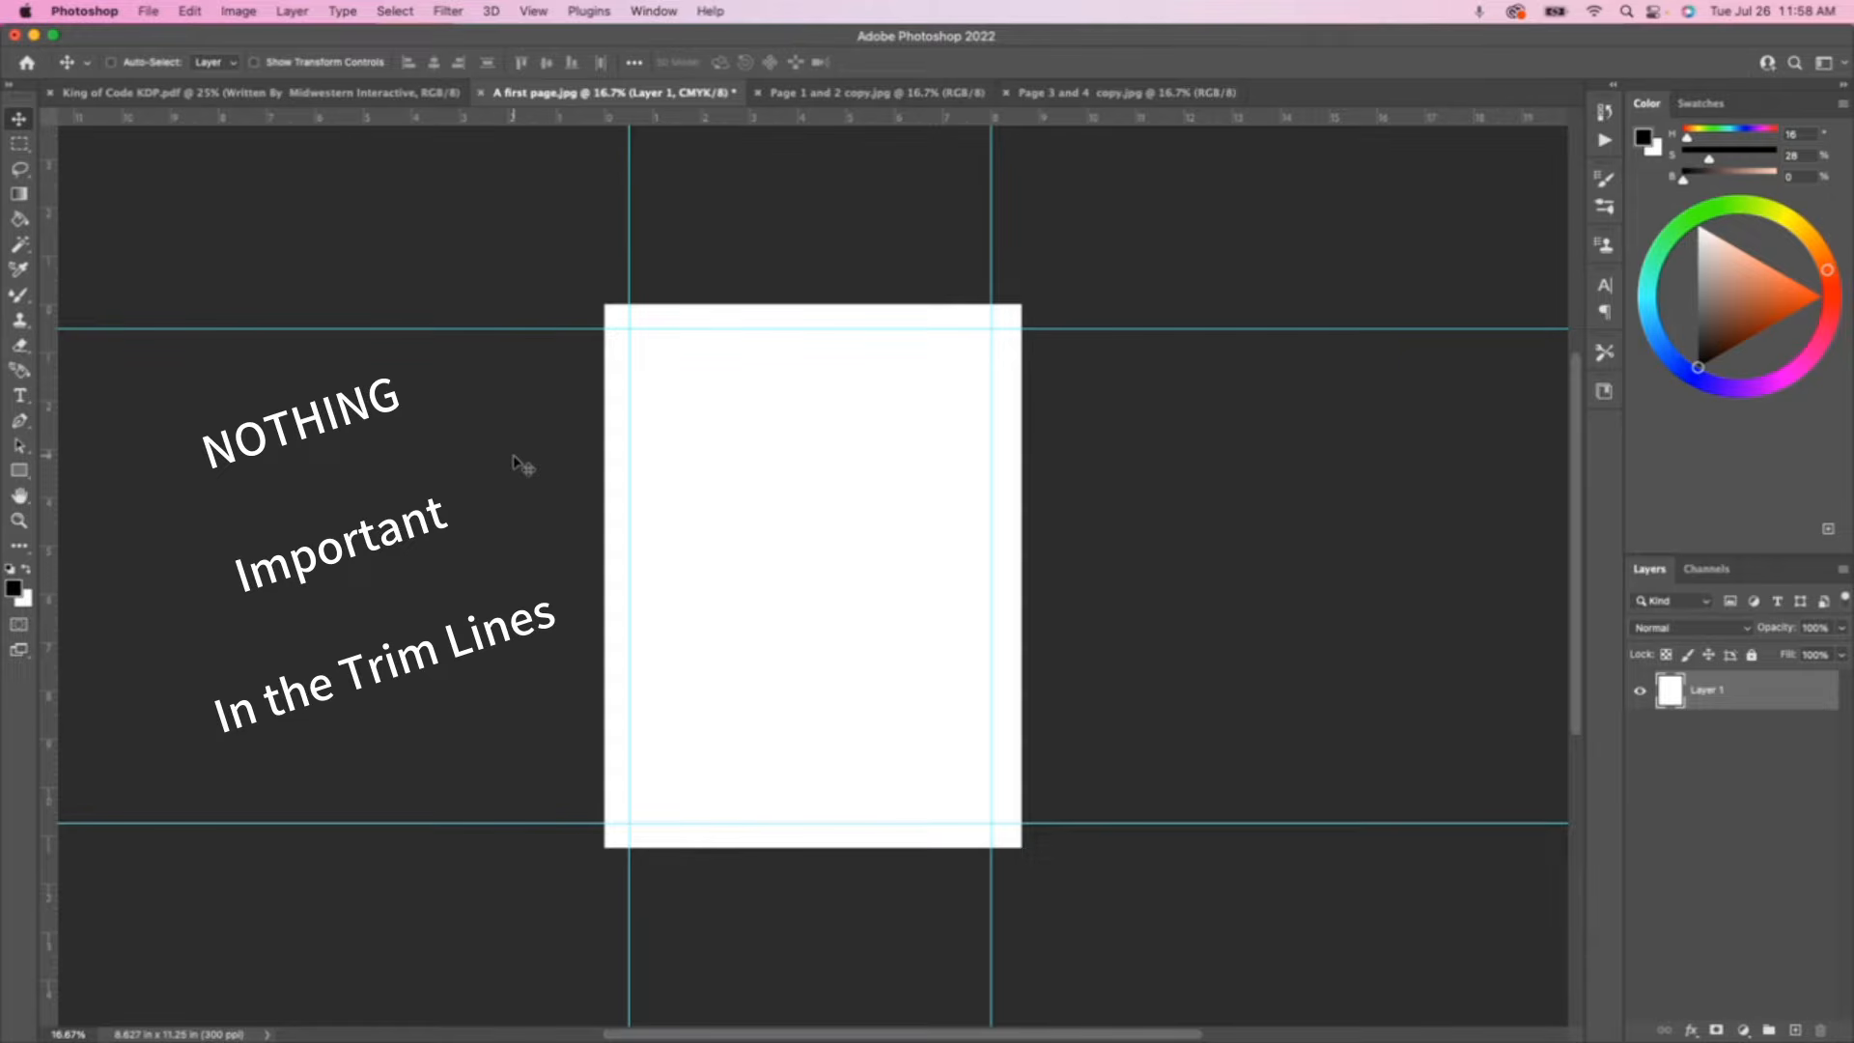
left_click(236, 11)
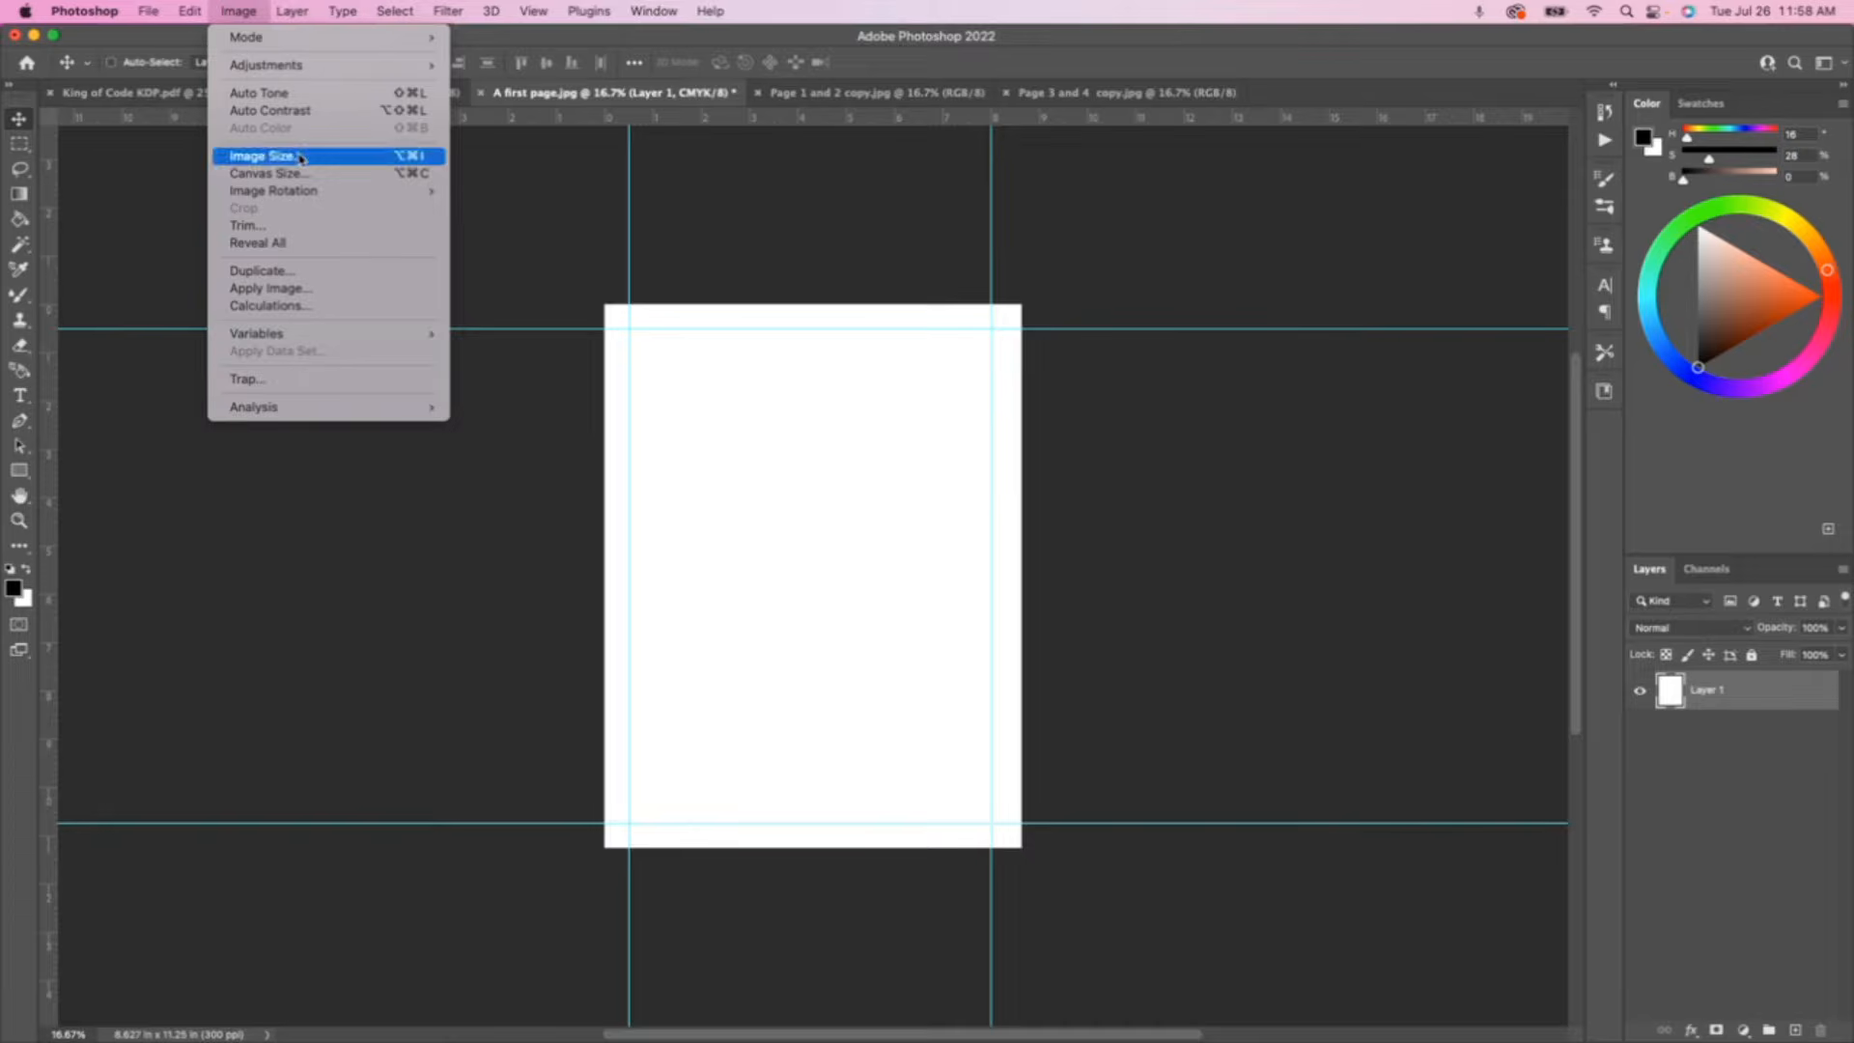
left_click(300, 157)
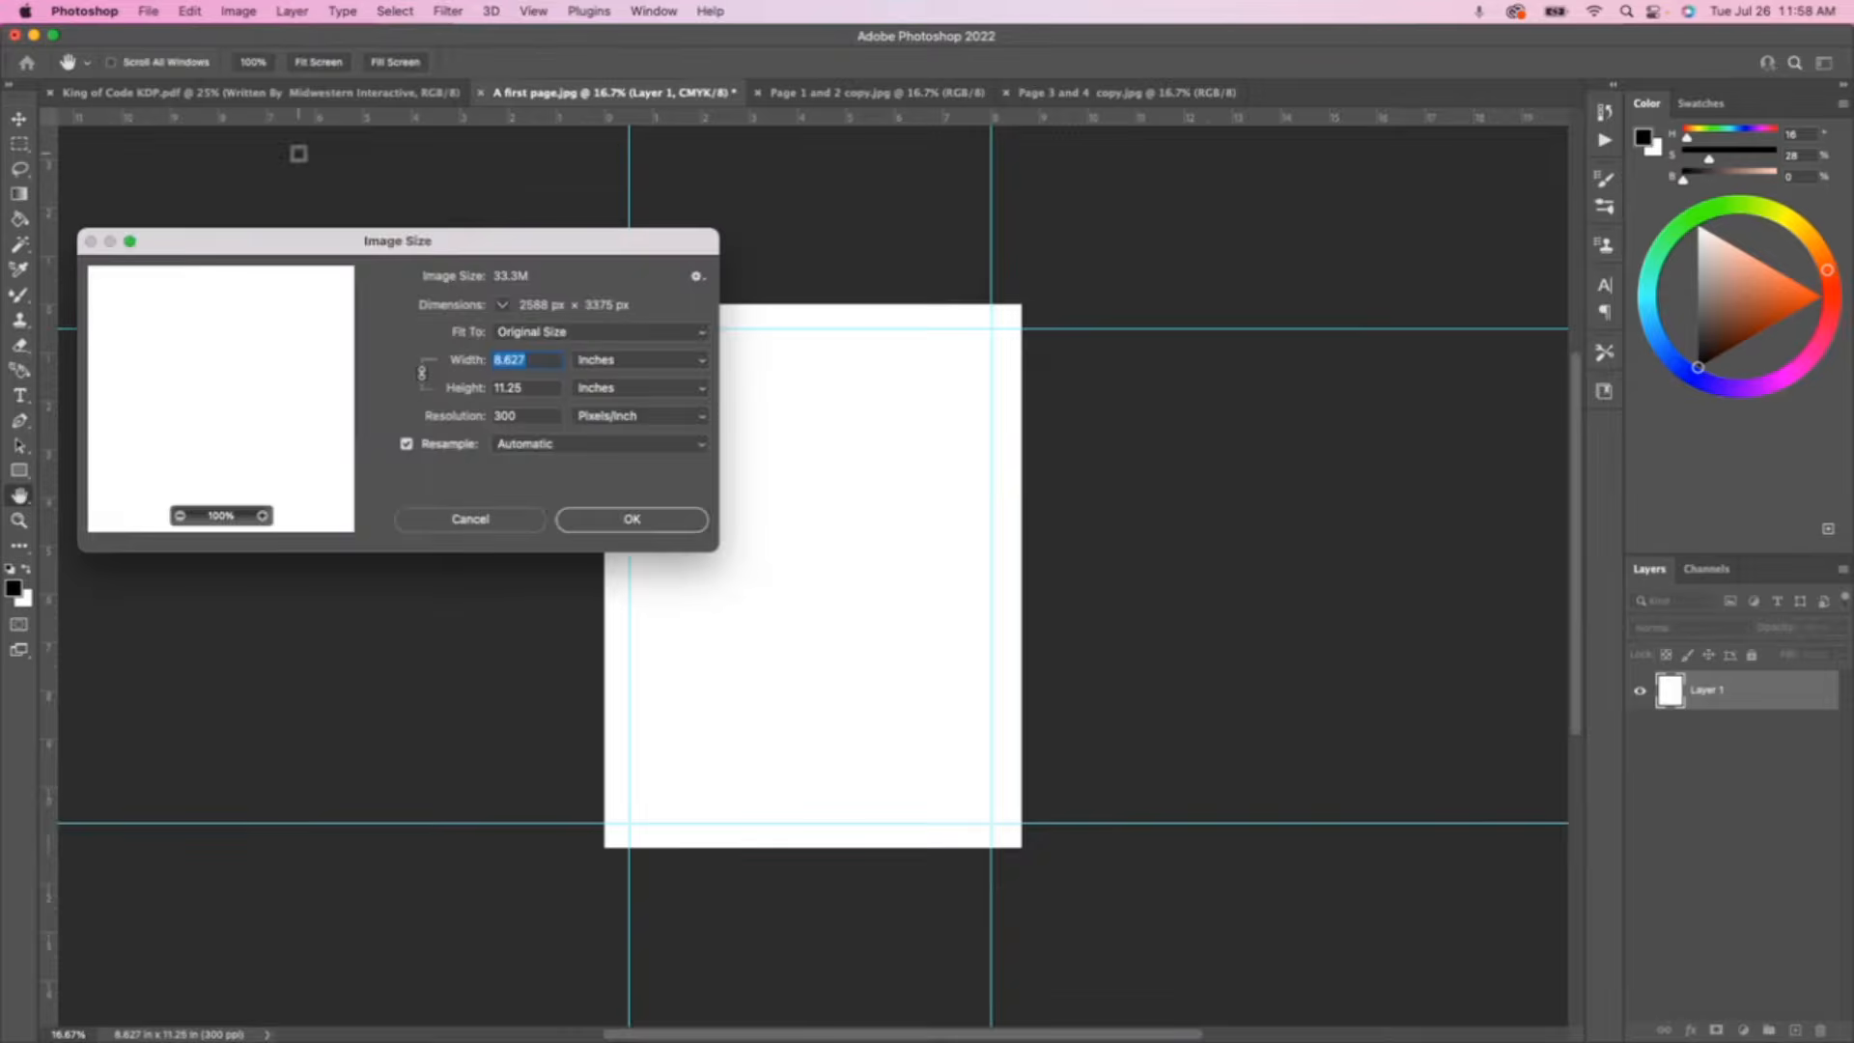
left_click_drag(522, 252, 641, 341)
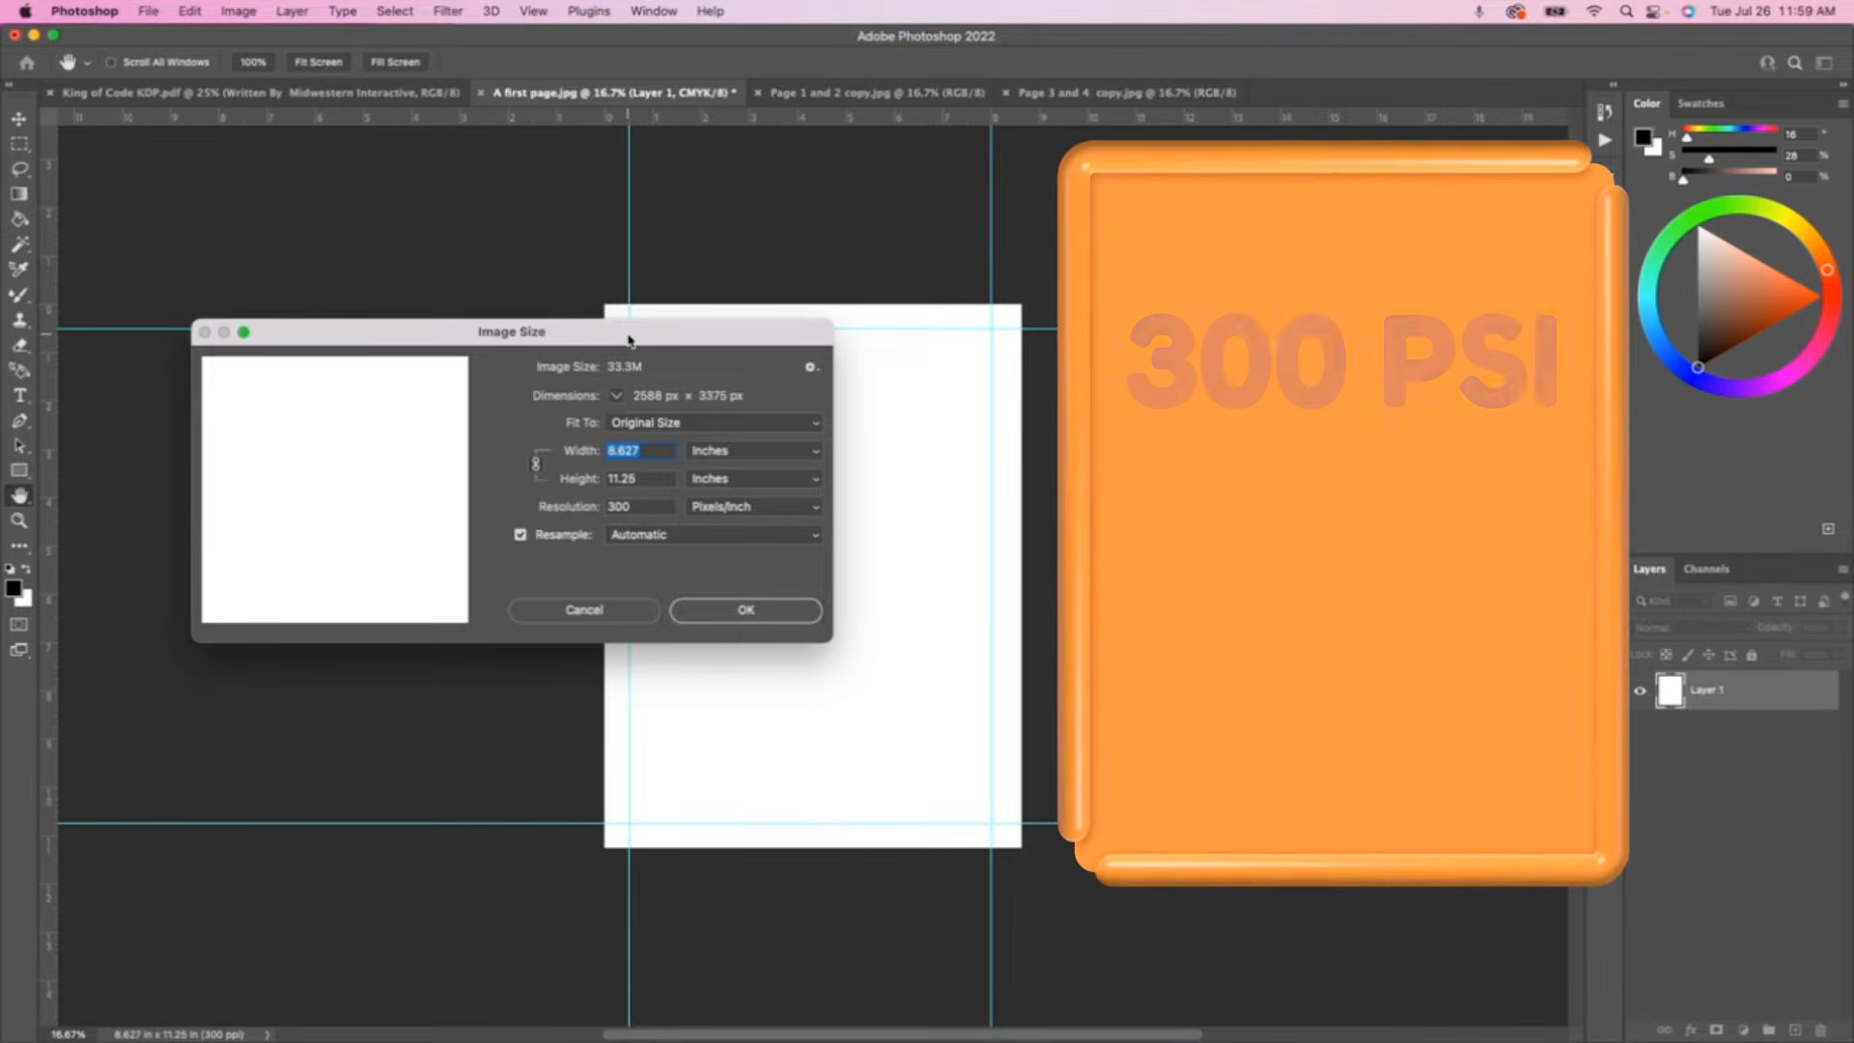
left_click(604, 612)
left_click(238, 10)
mouse_move(346, 68)
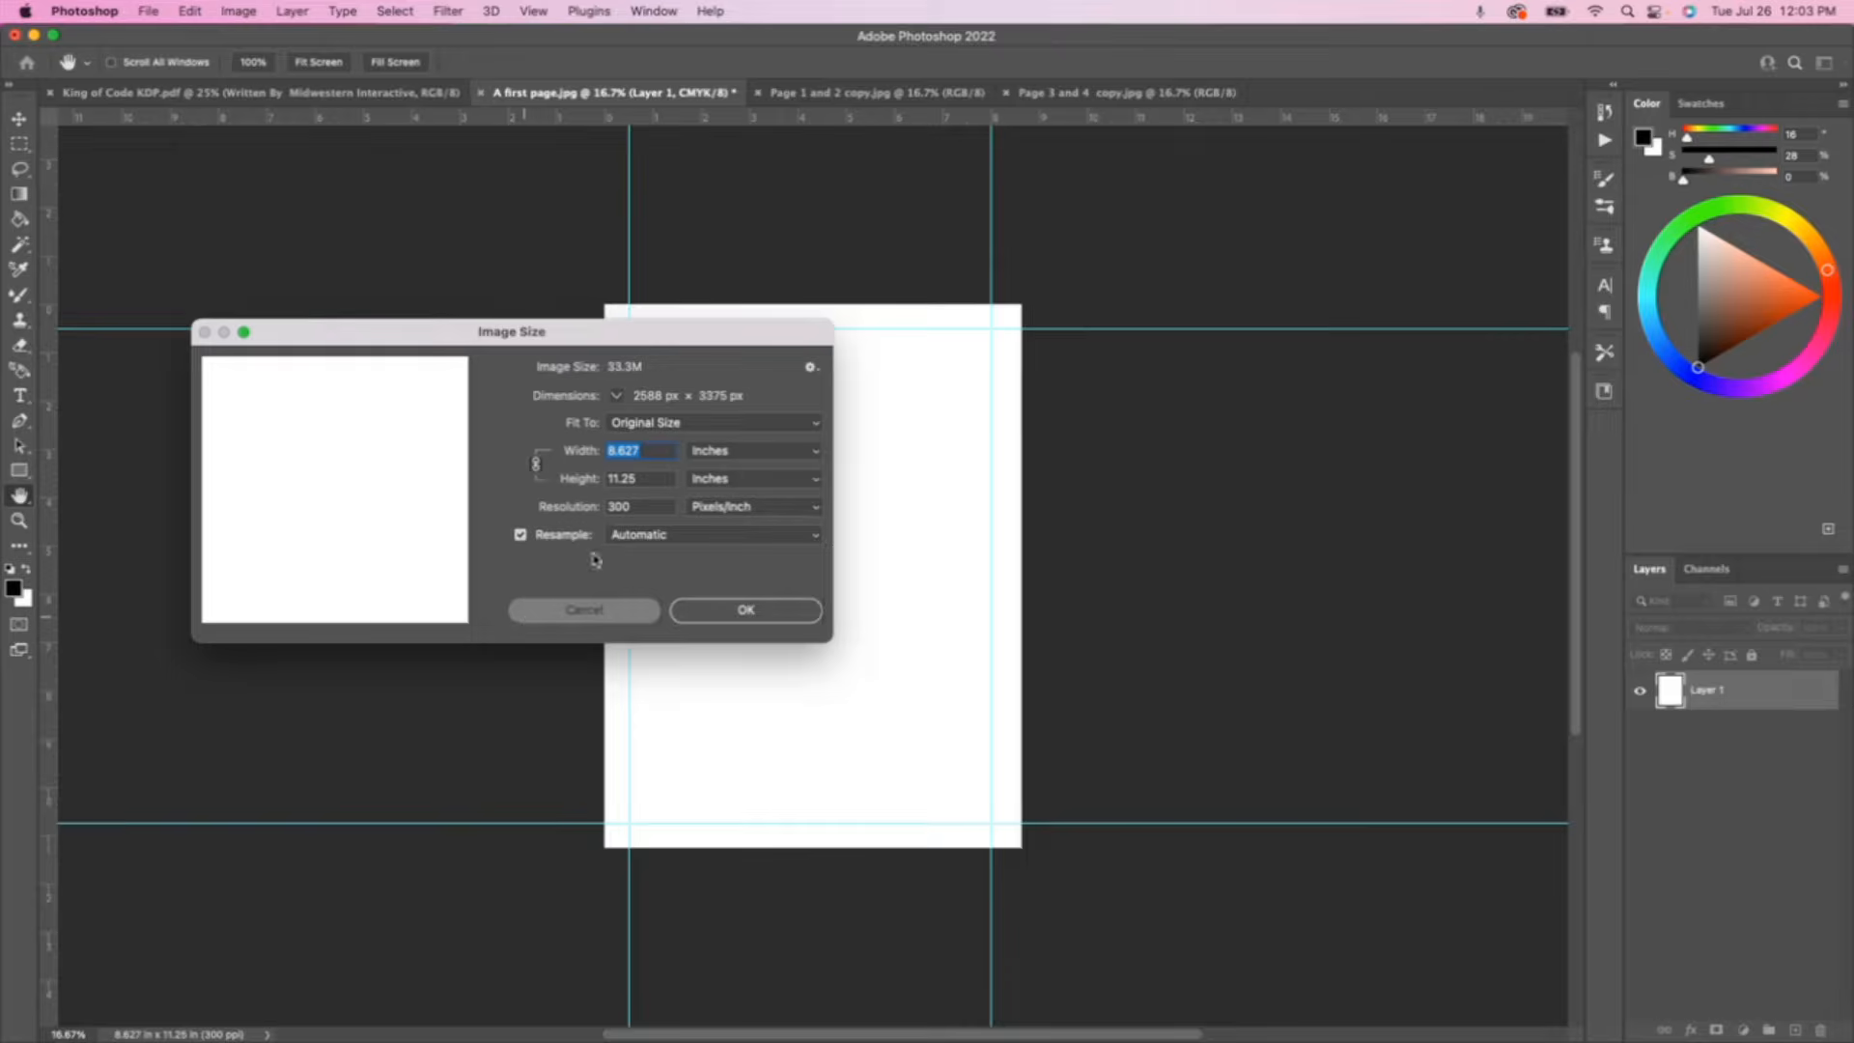
left_click(533, 616)
- Copy the wizard page from Page 1 and 2 copy.jpg into A first page.jpg, aligned to the template's left edge
left_click(823, 101)
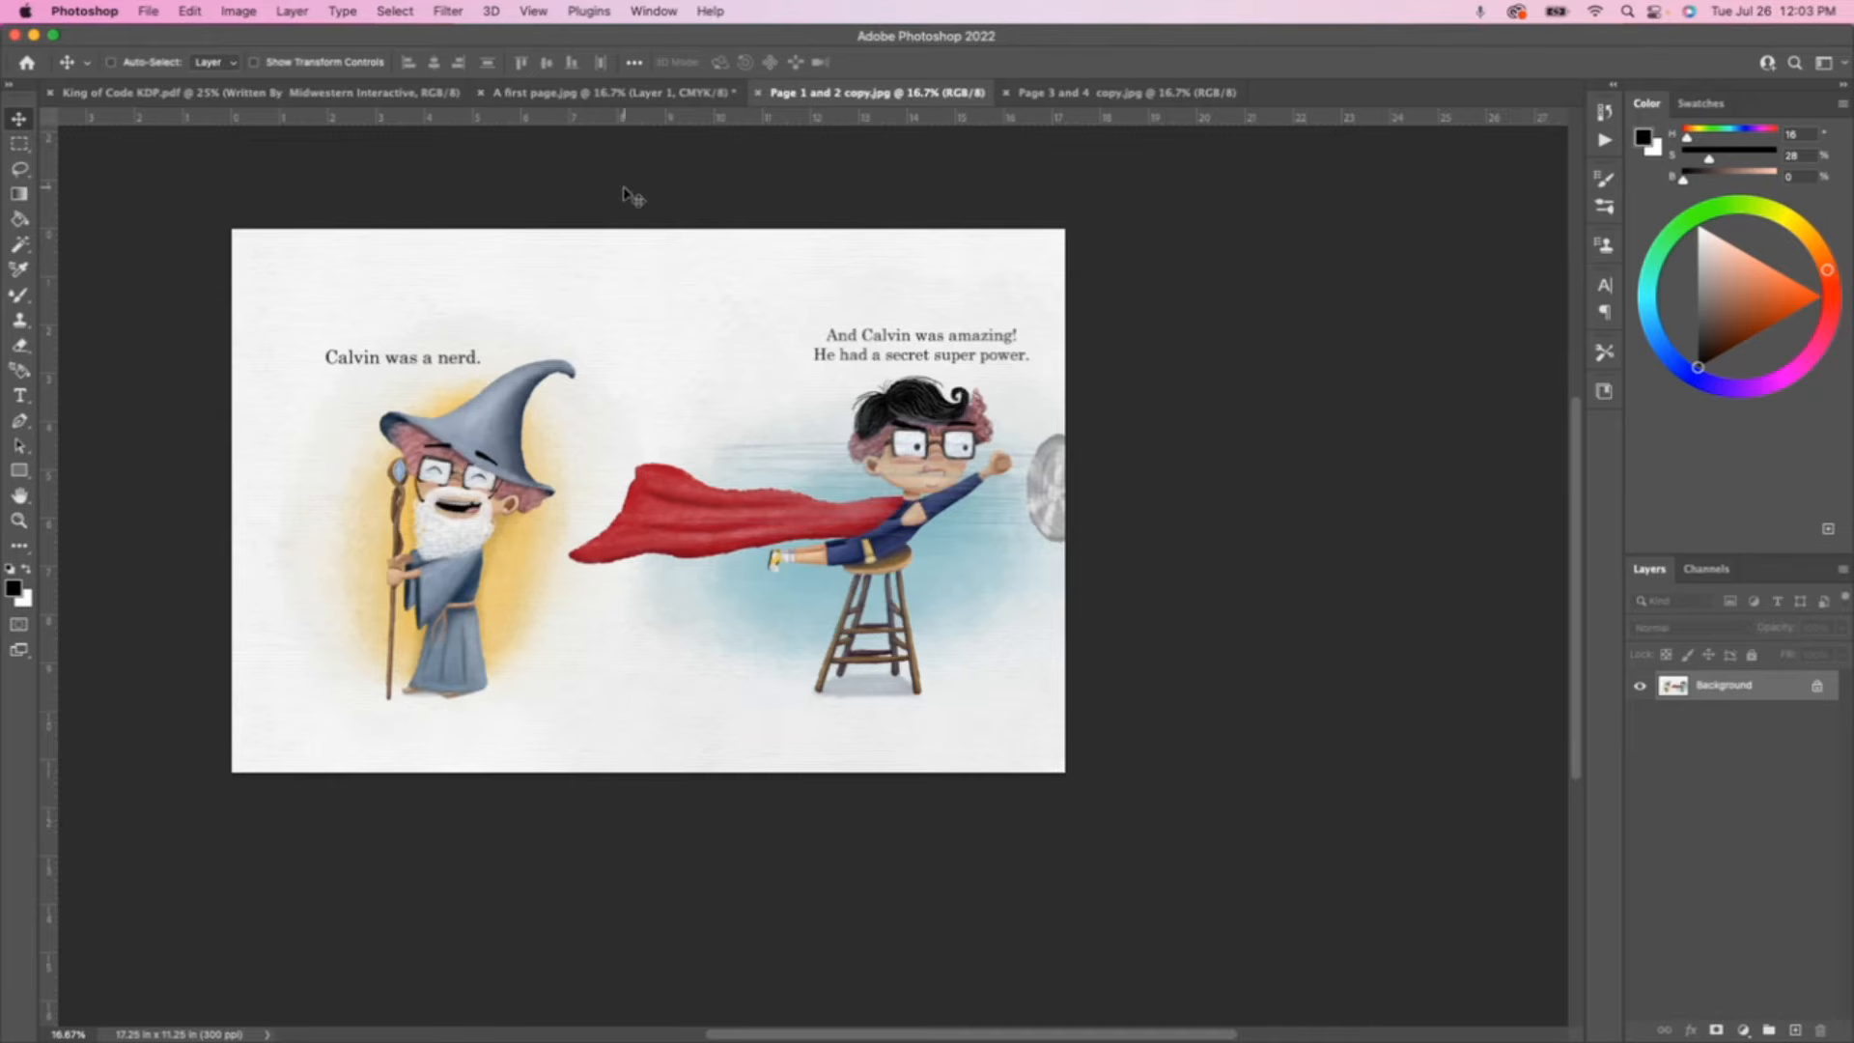
key("m")
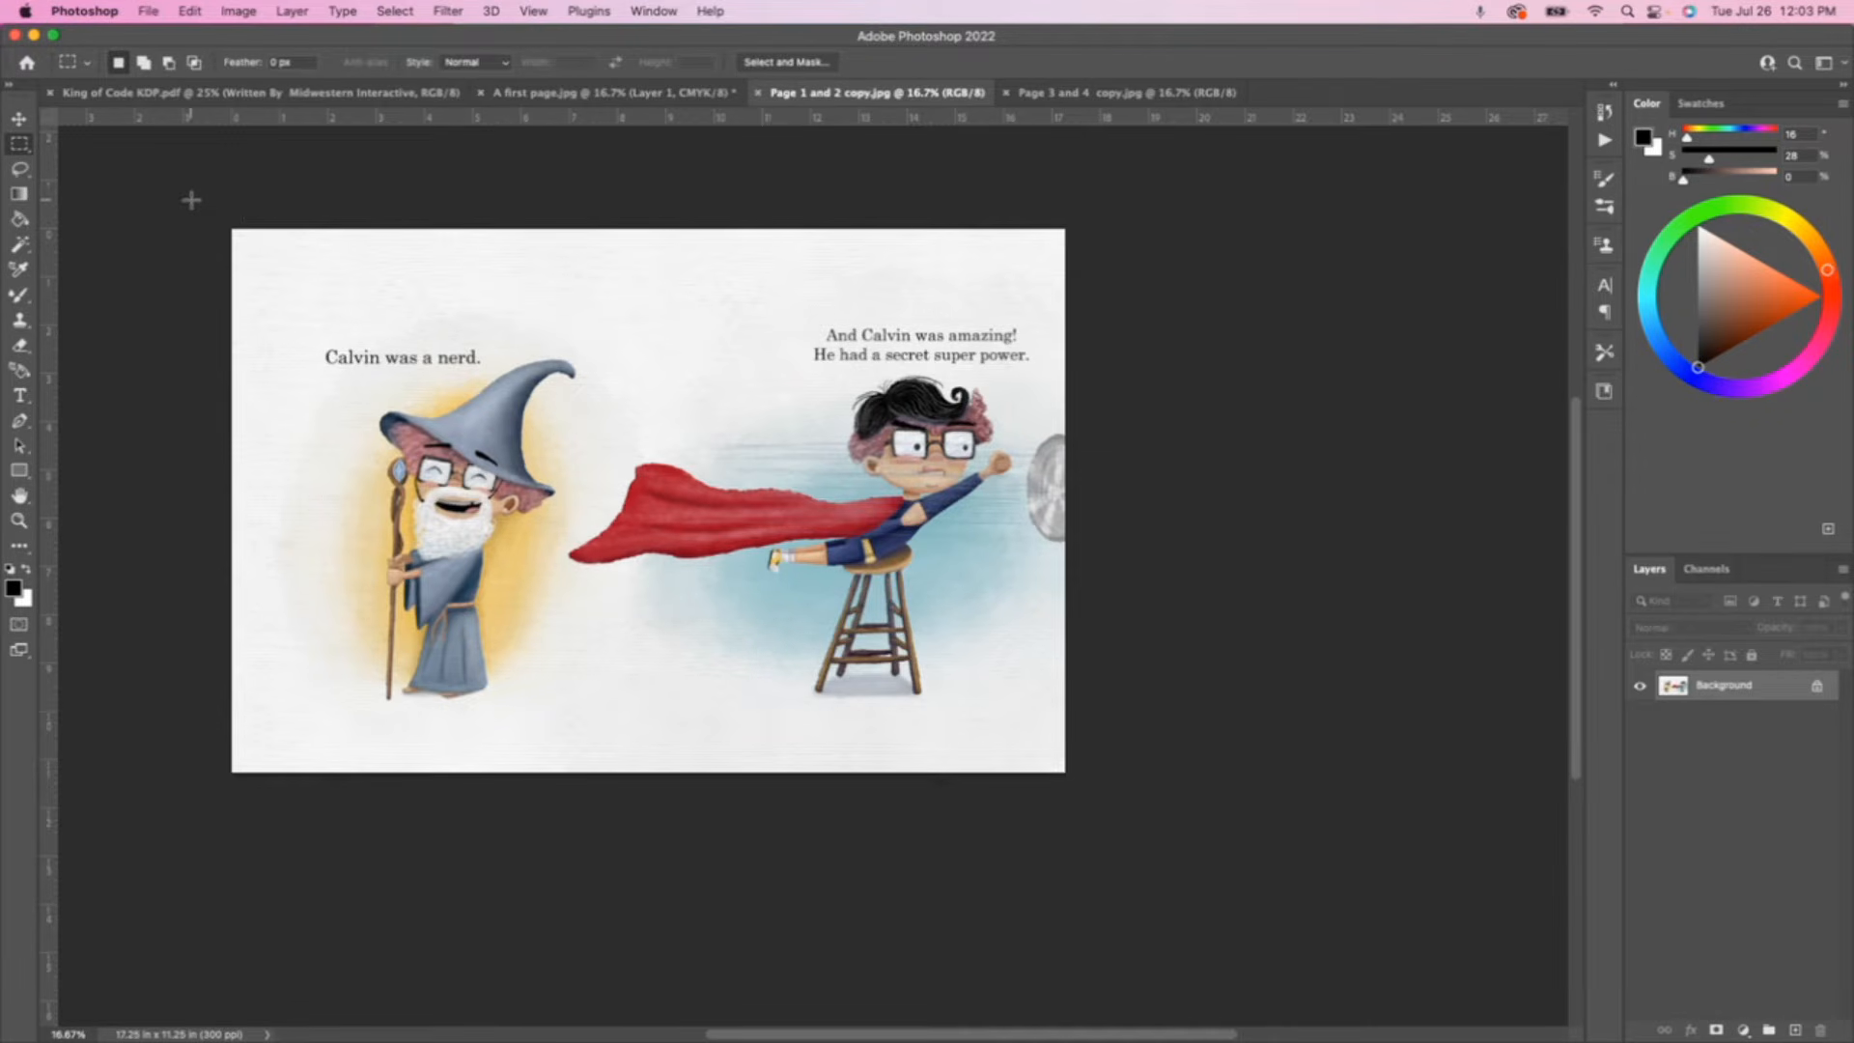
left_click_drag(192, 200, 689, 846)
key("v")
left_click_drag(577, 369, 907, 448)
key("super+t")
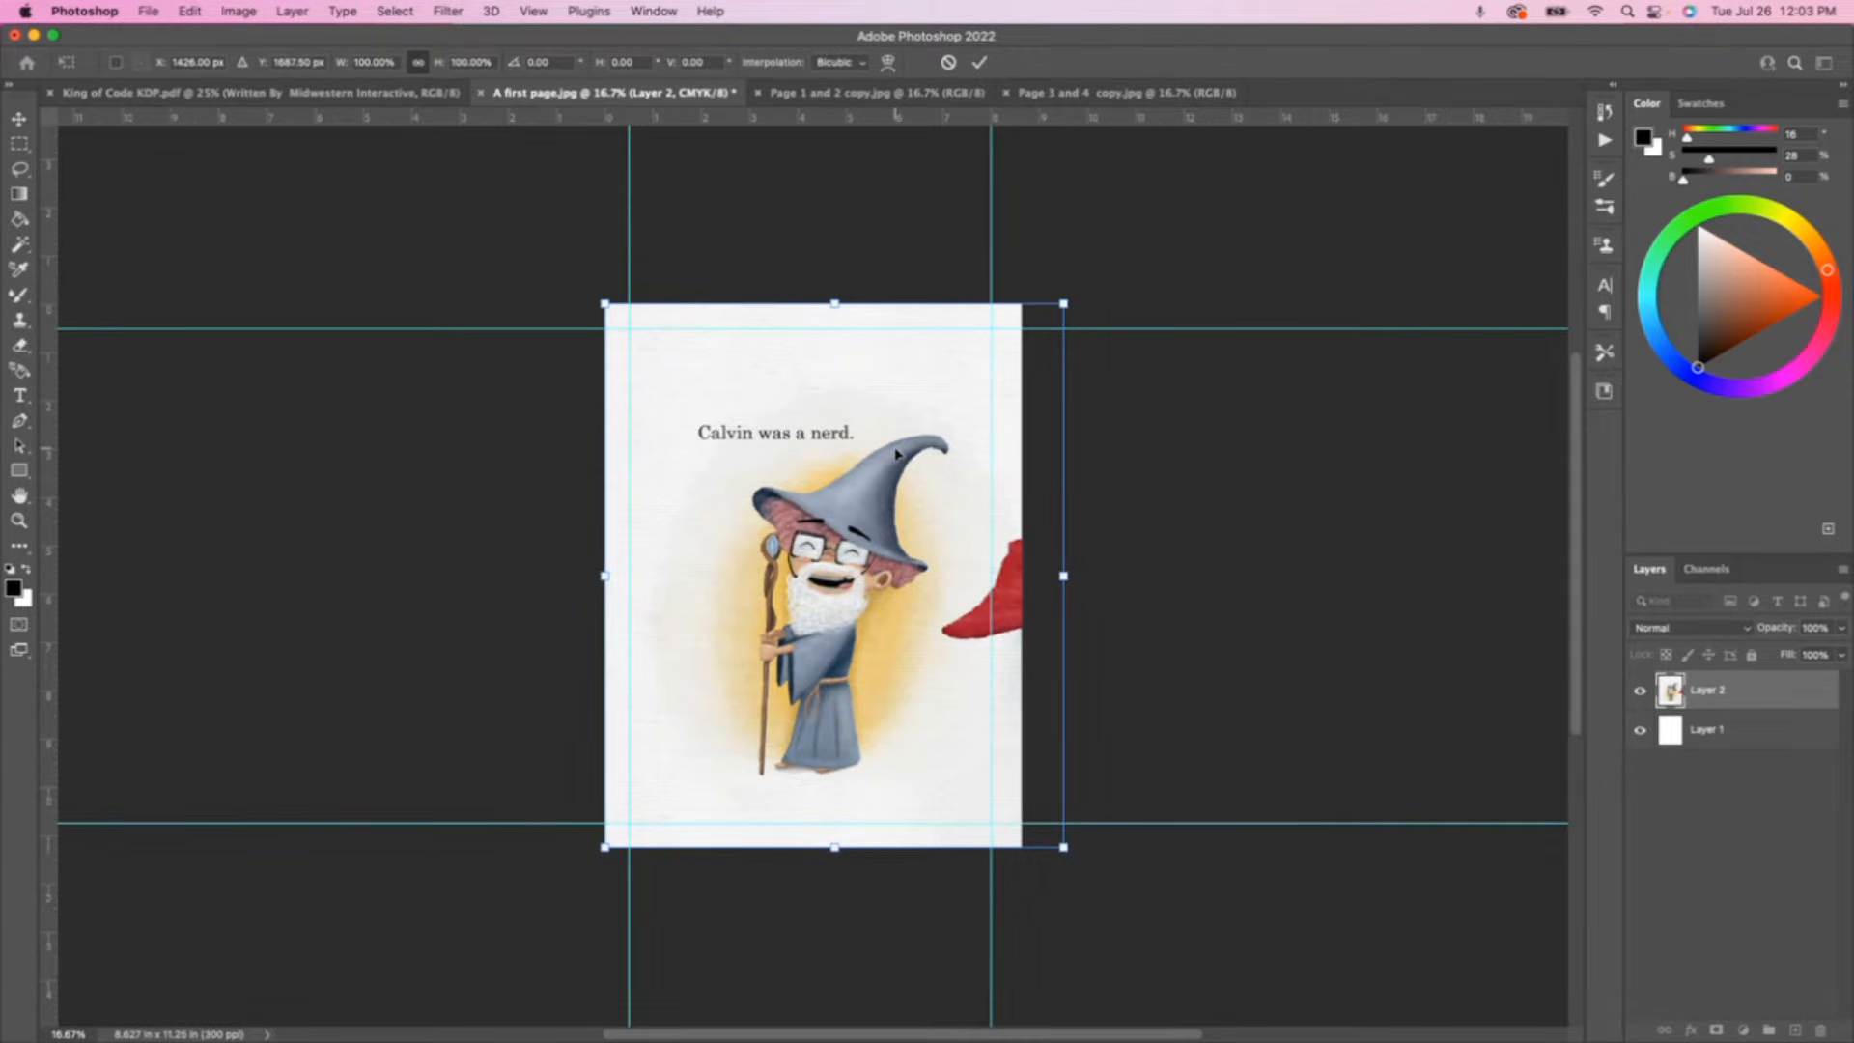
key("Return")
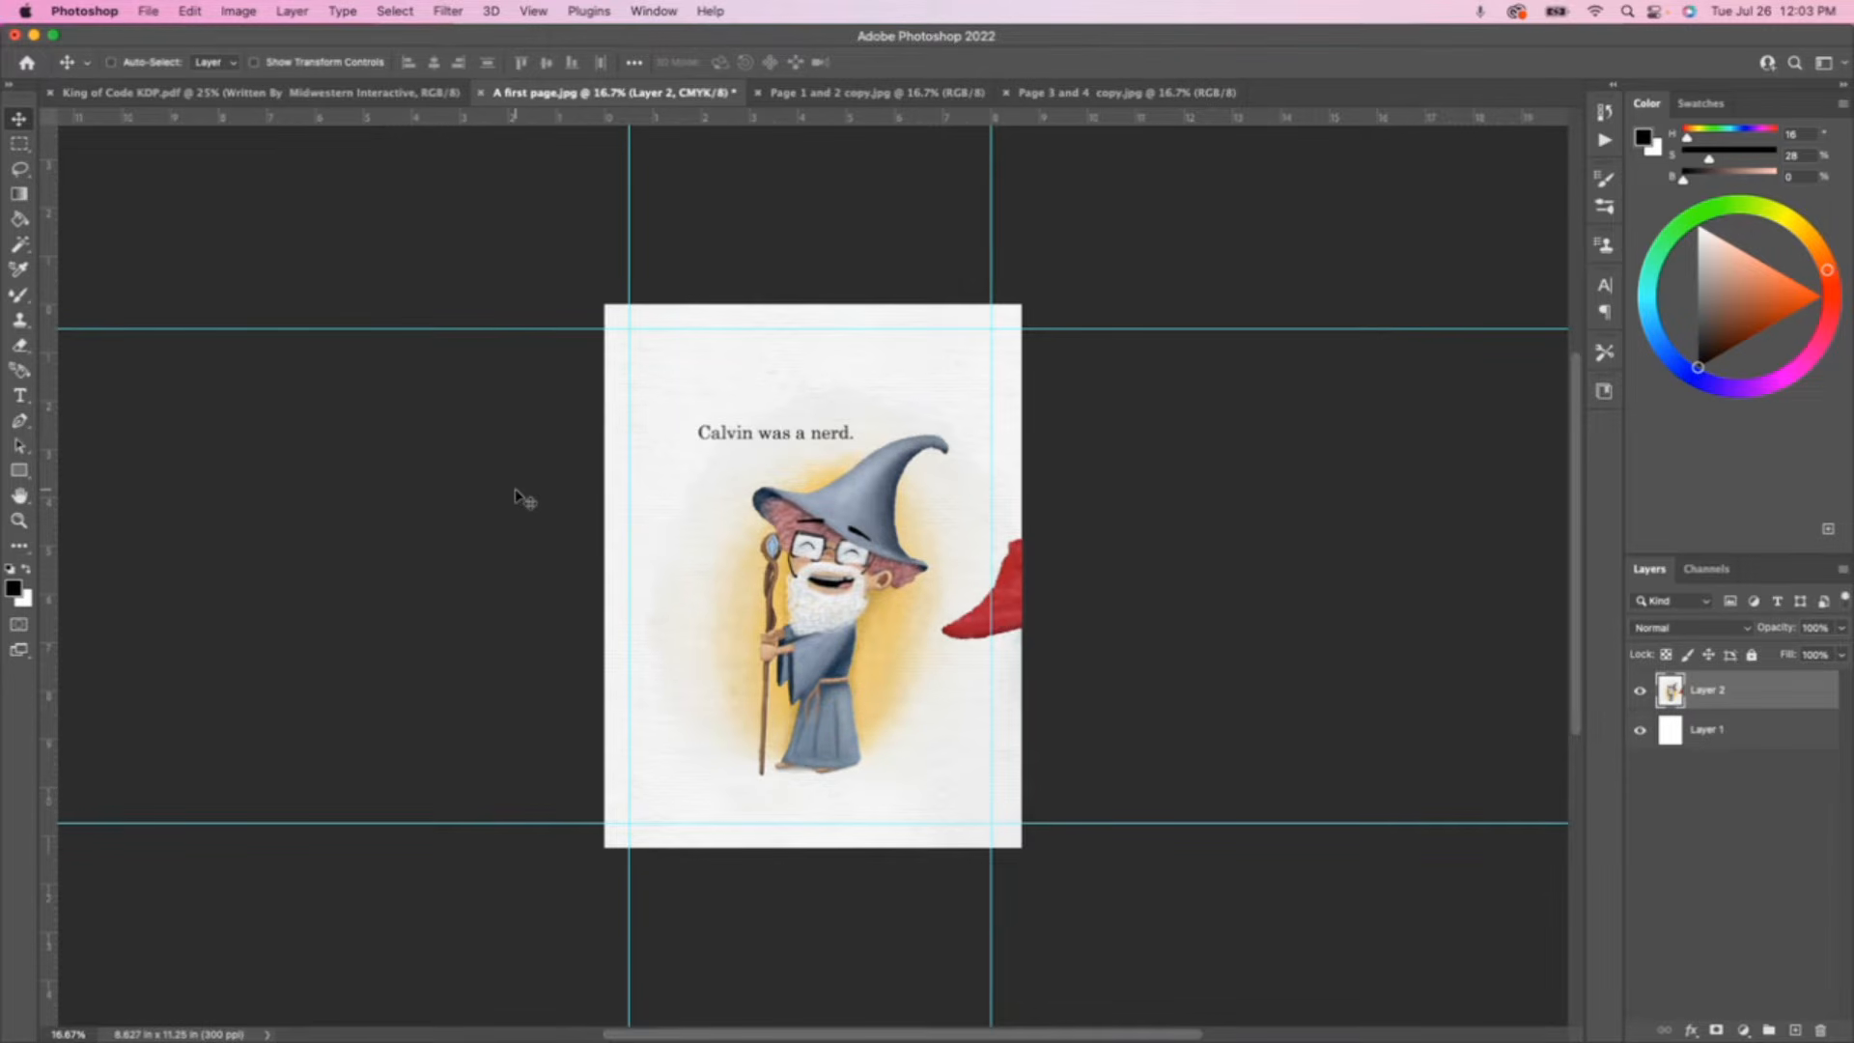
- Save a JPEG copy of the wizard page to the Desktop as Page 1 KDP and delete its layer from the template
left_click(150, 12)
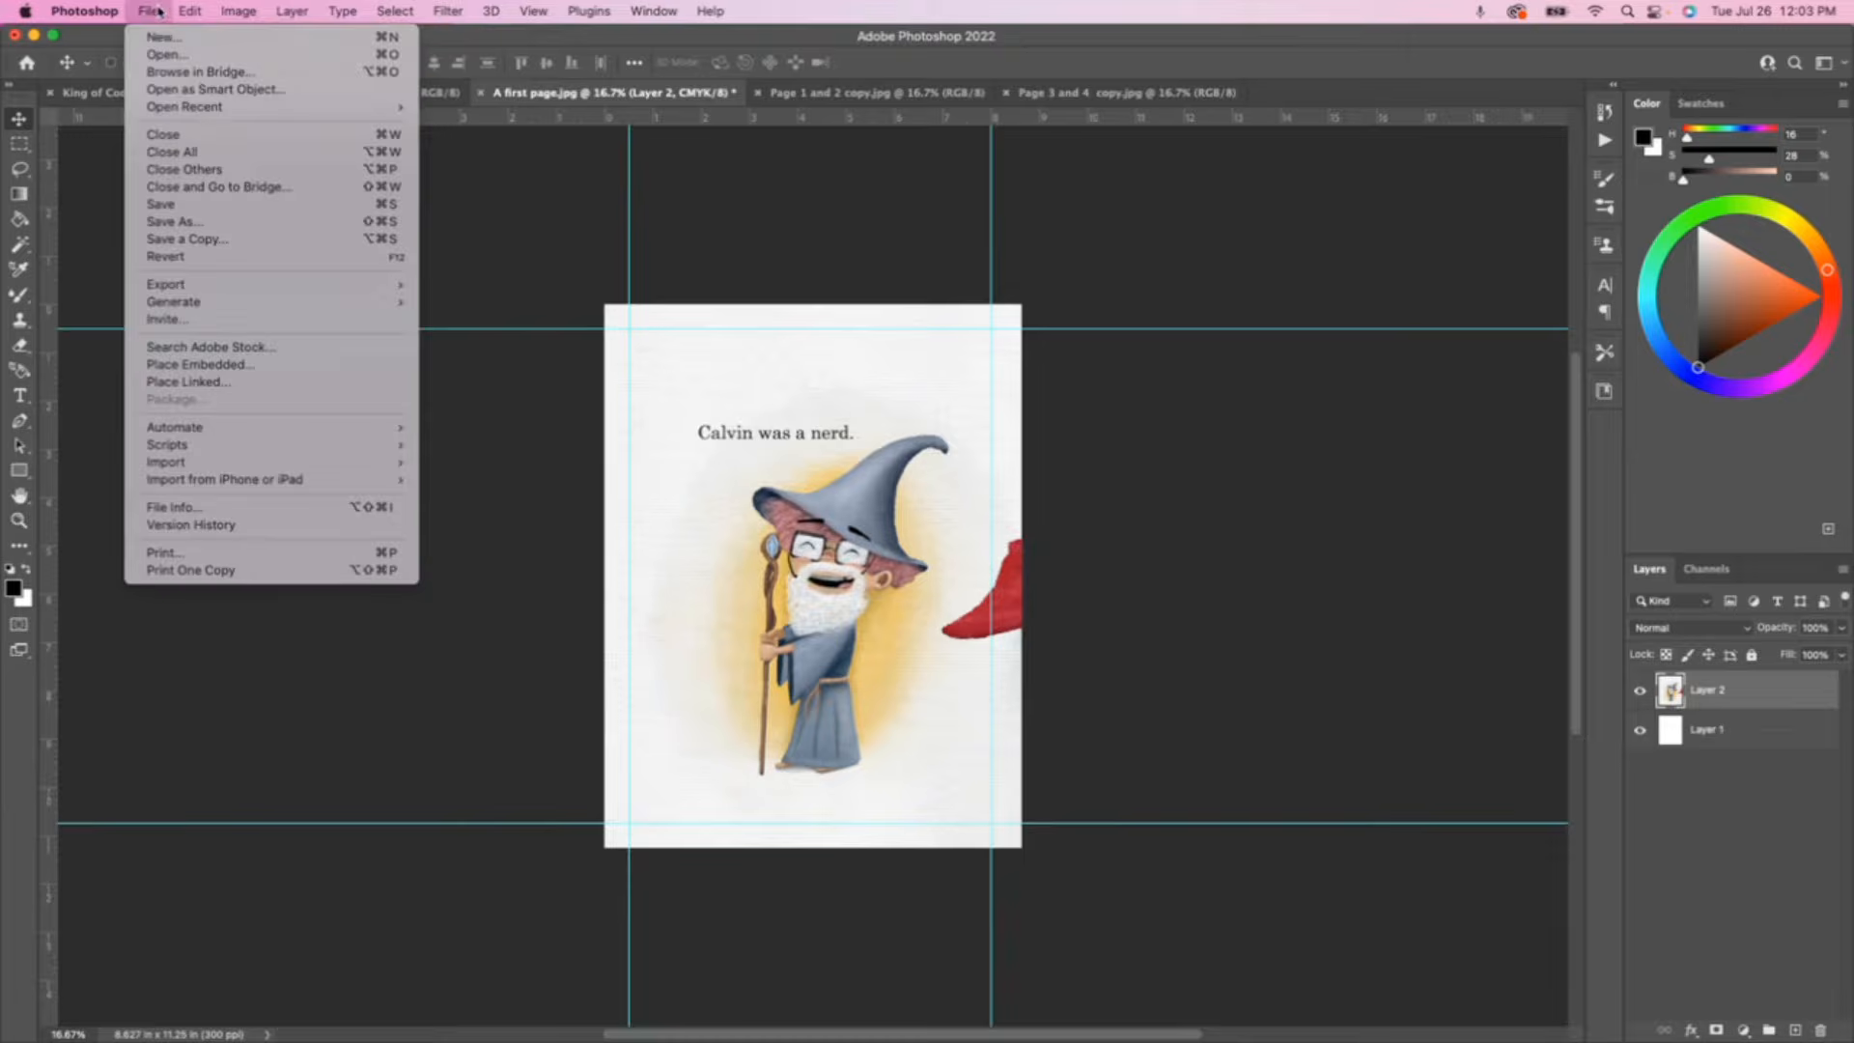
left_click(210, 223)
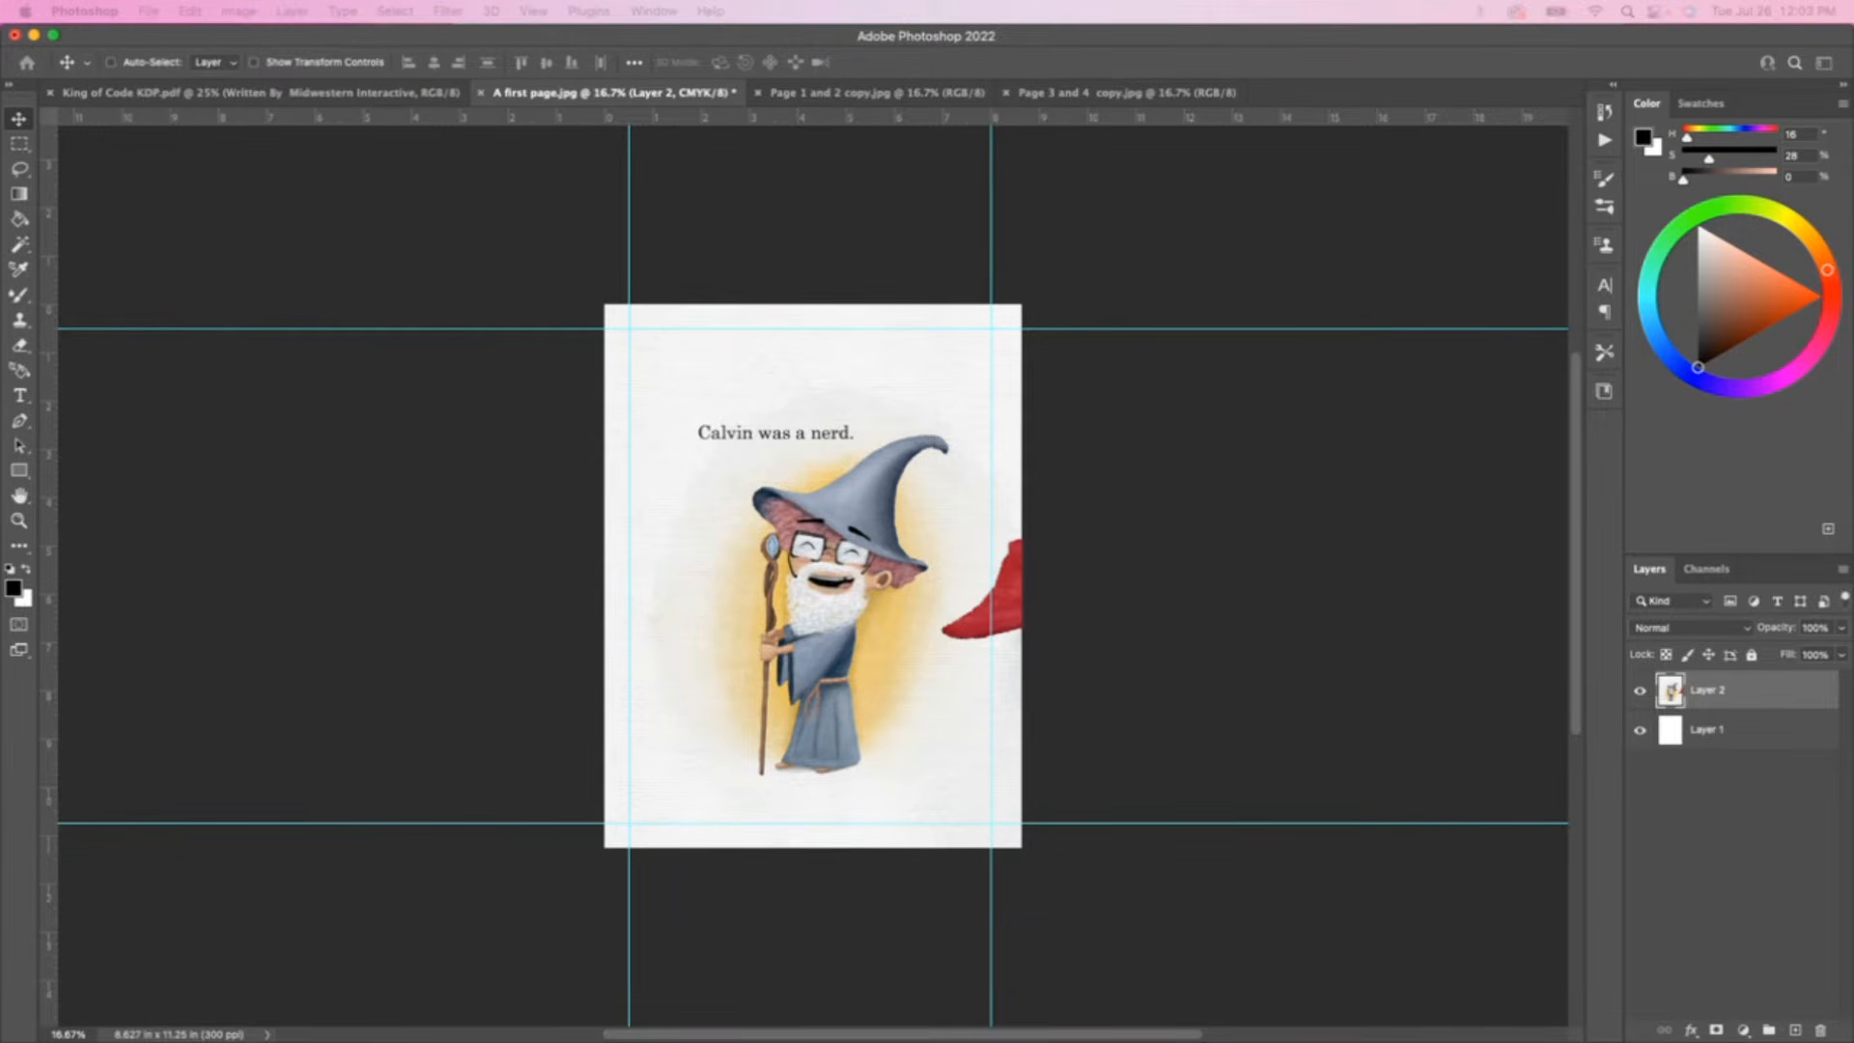
left_click(147, 11)
left_click(228, 238)
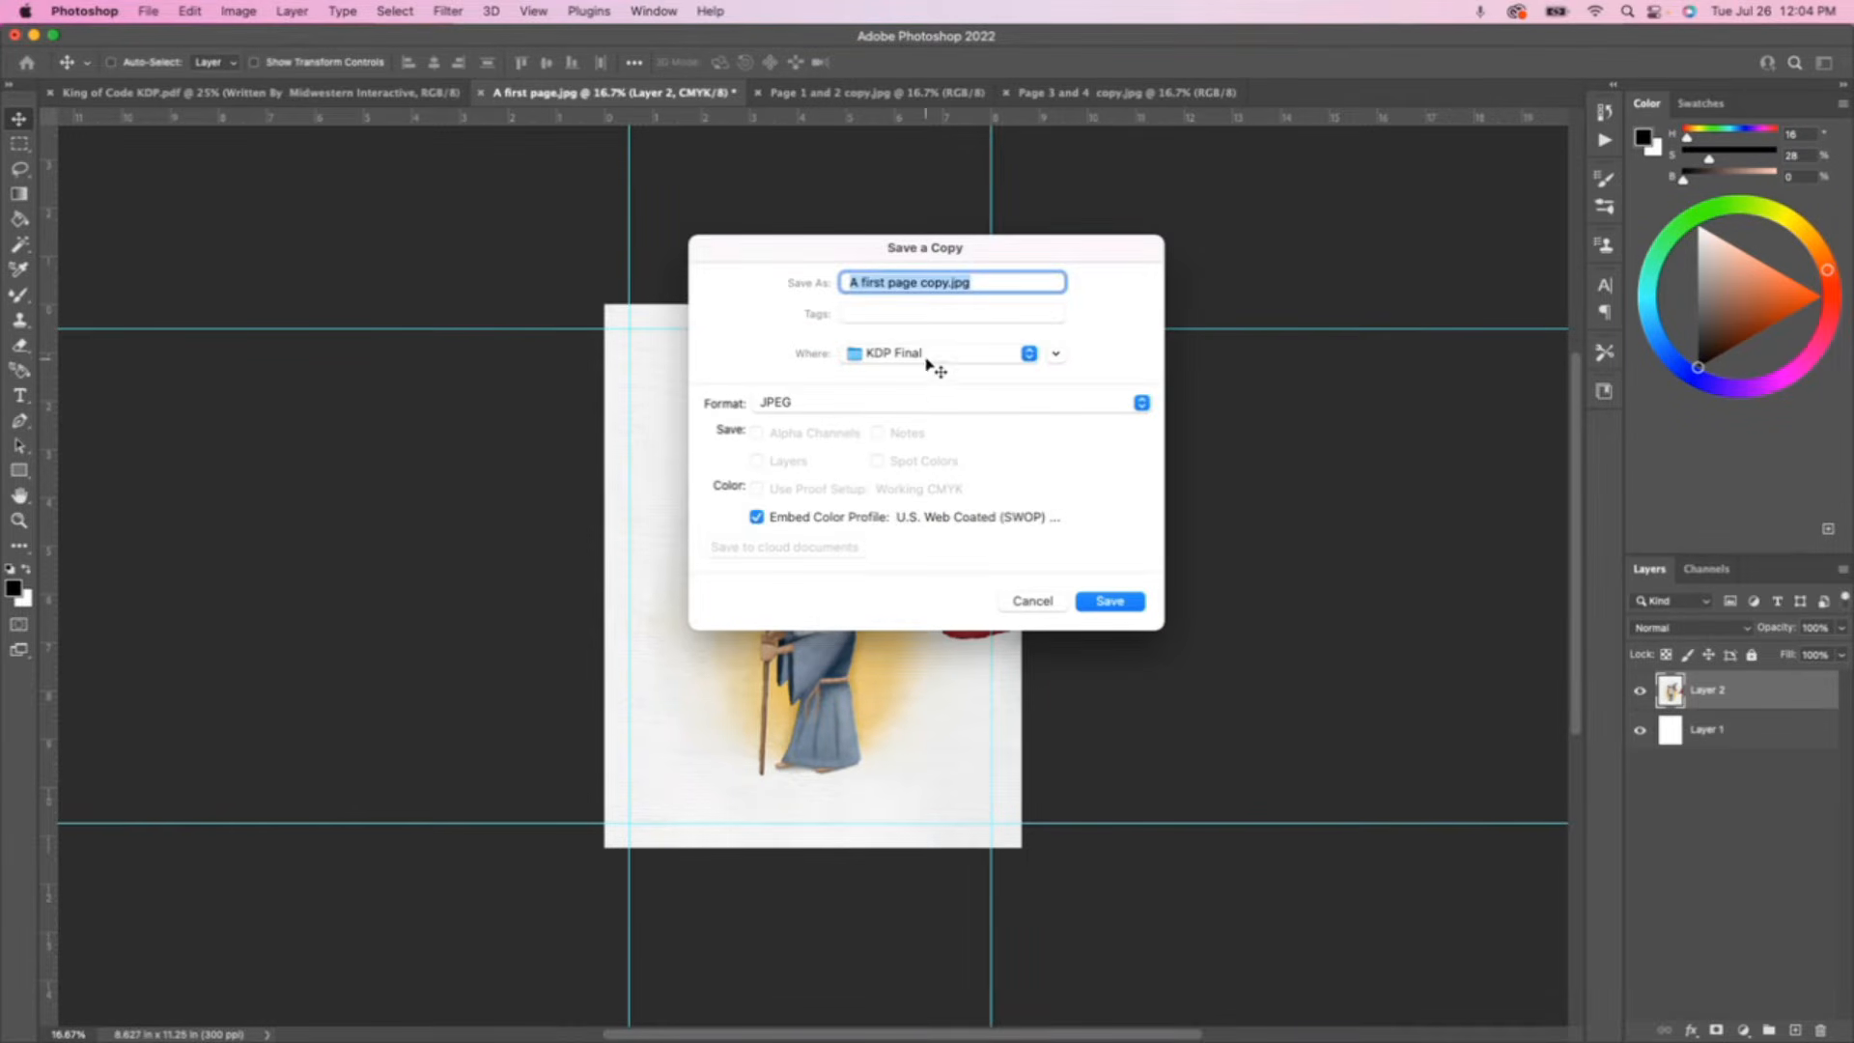
left_click(930, 354)
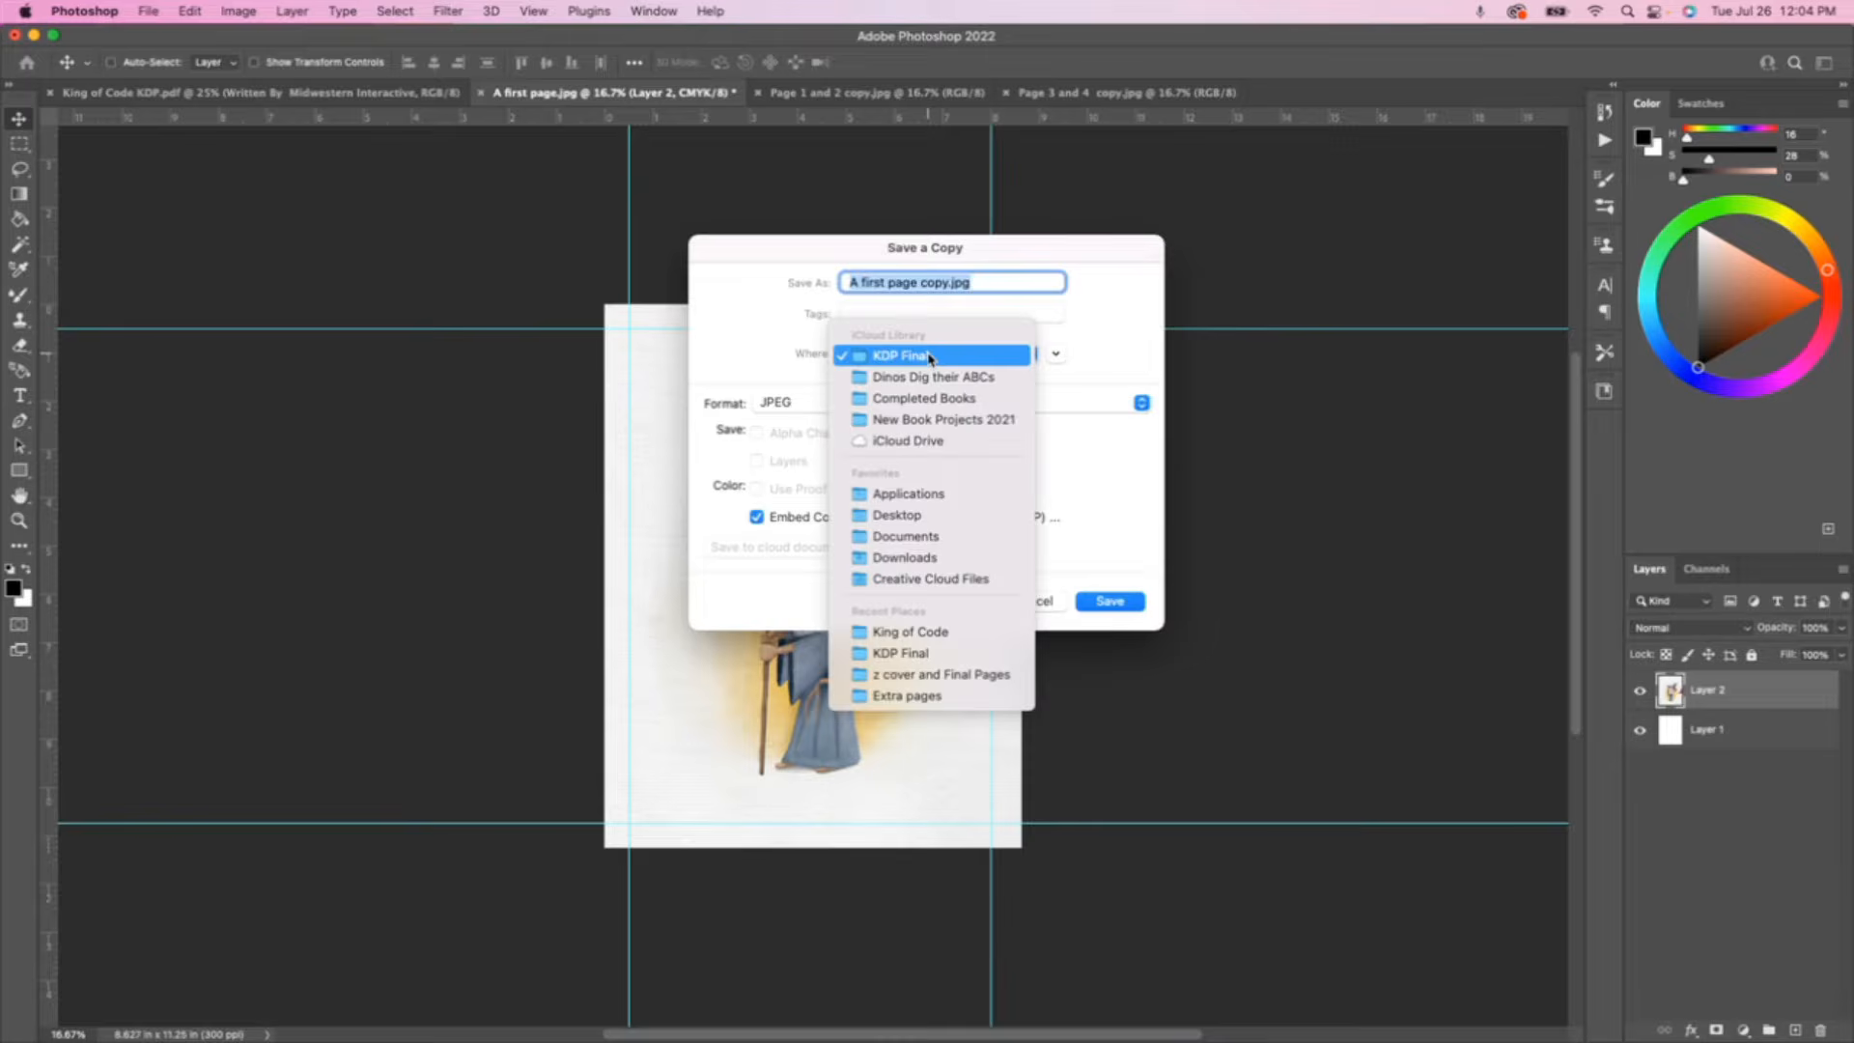
left_click(918, 521)
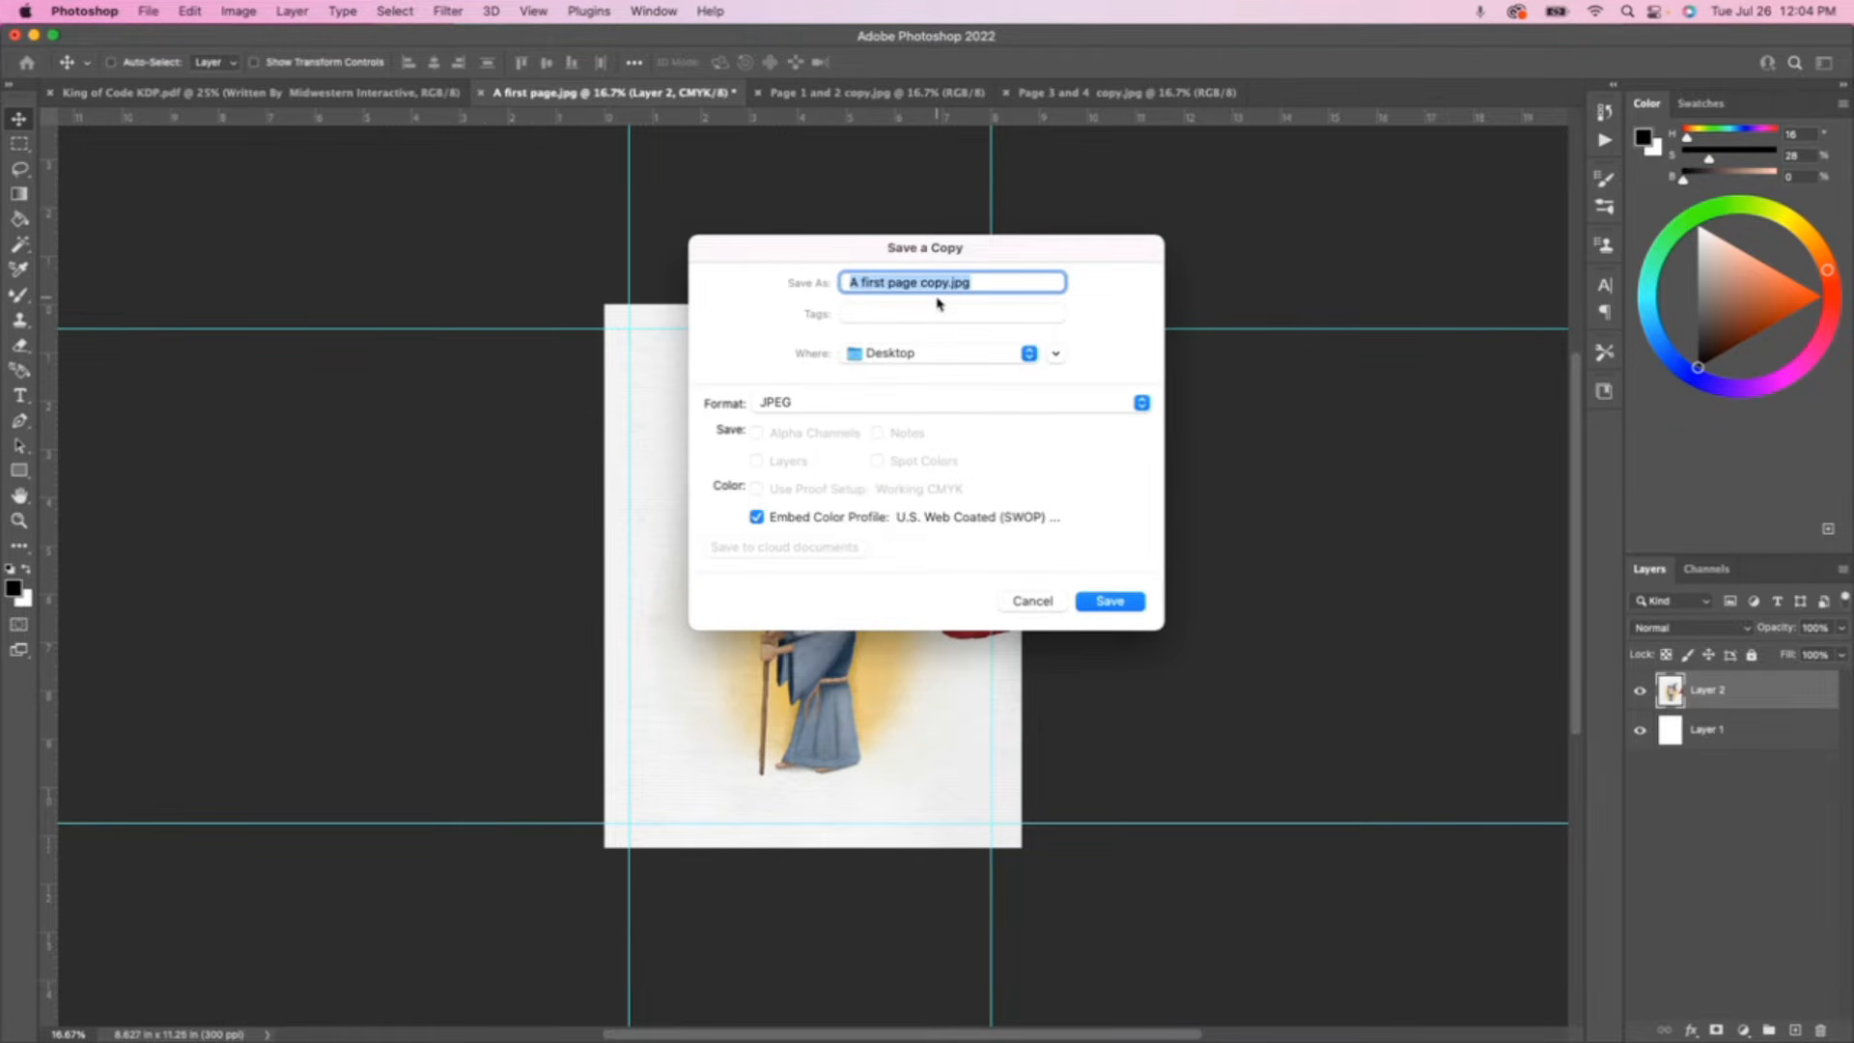
type("Page 1 KDP")
left_click(1111, 601)
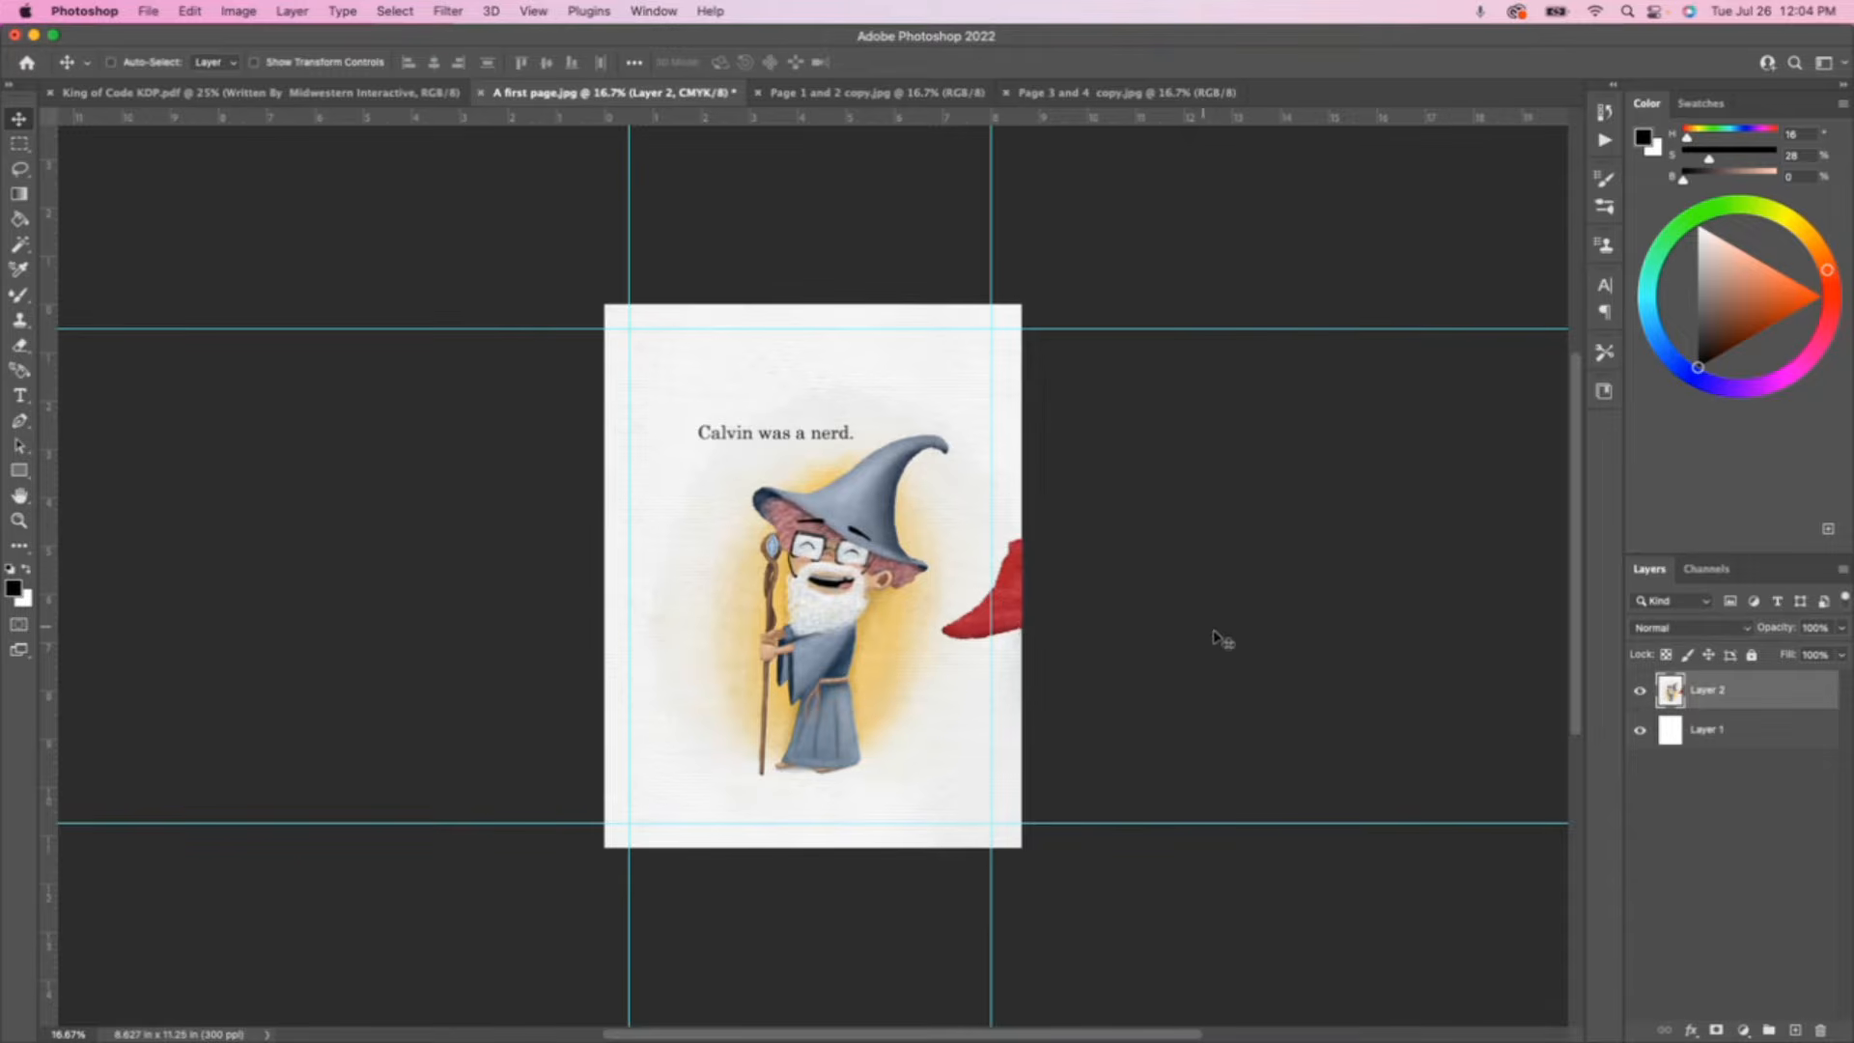
key("super+e")
key("Delete")
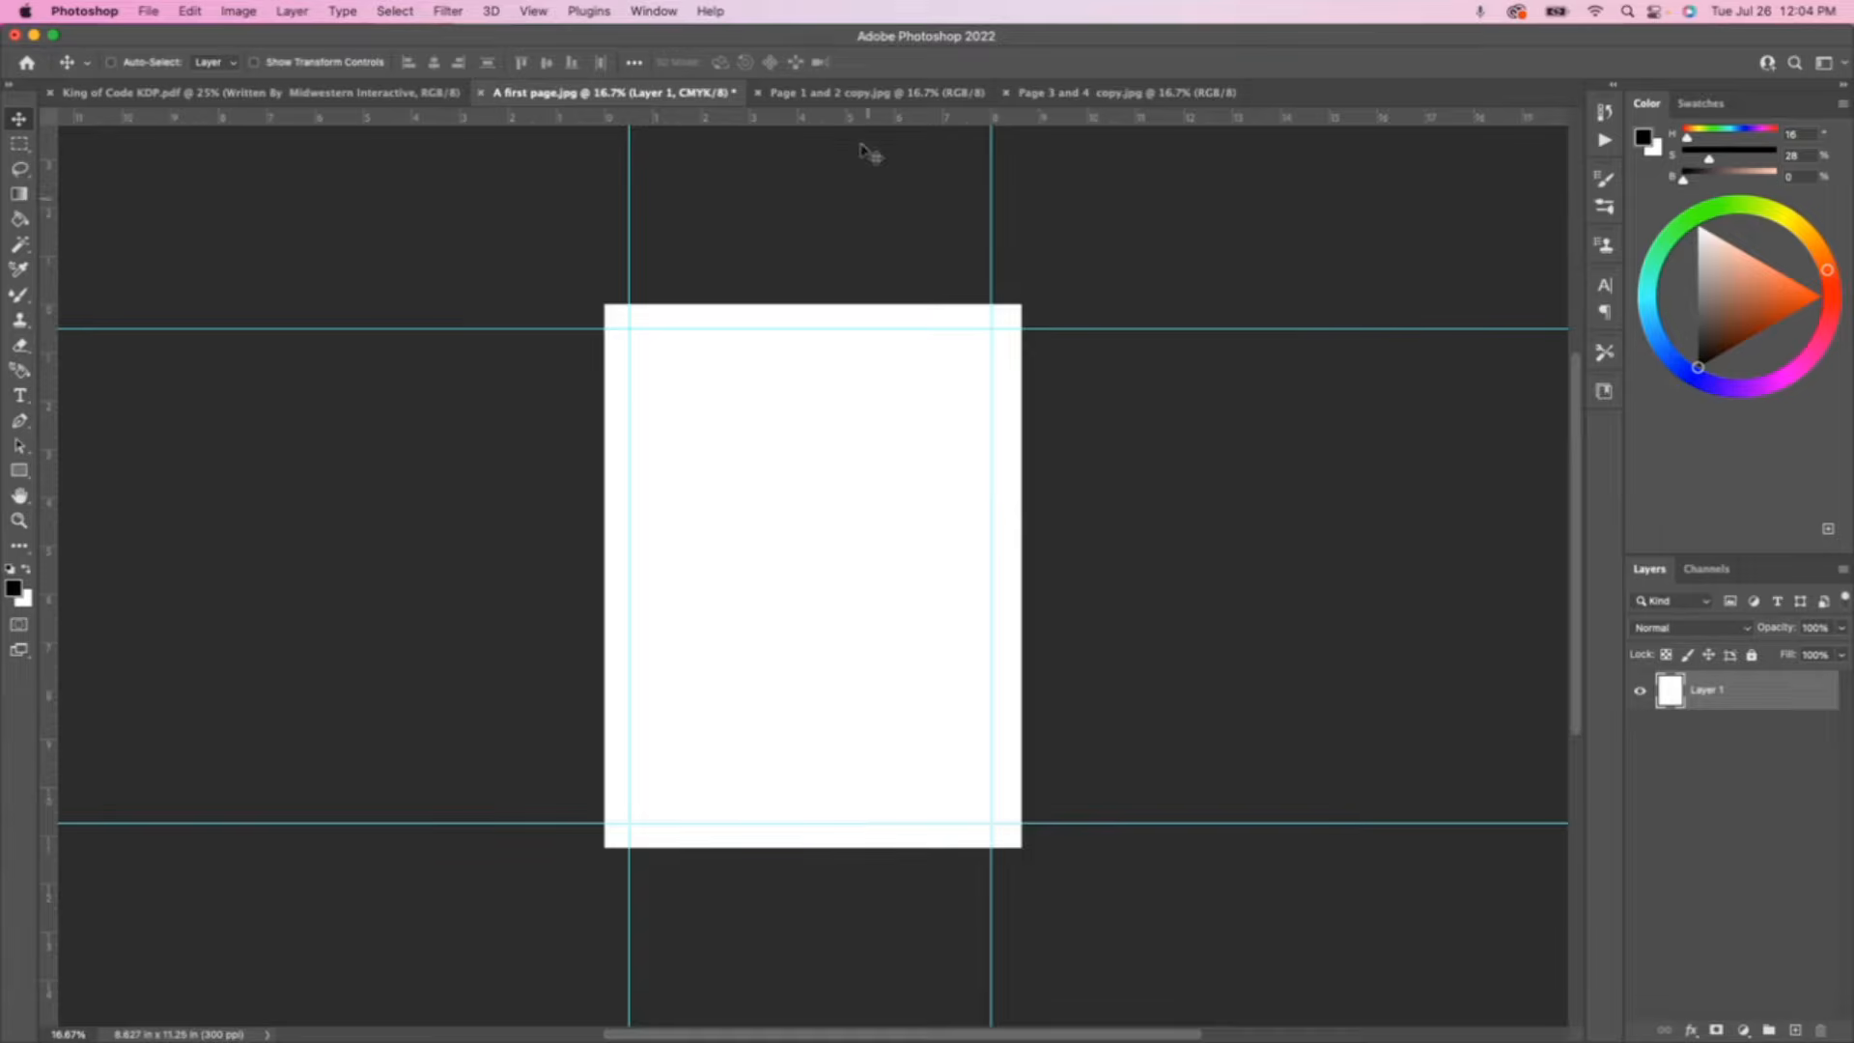
- Copy the superhero page from Page 1 and 2 copy.jpg into the template against its right edge, and delete that layer
left_click(874, 93)
key("m")
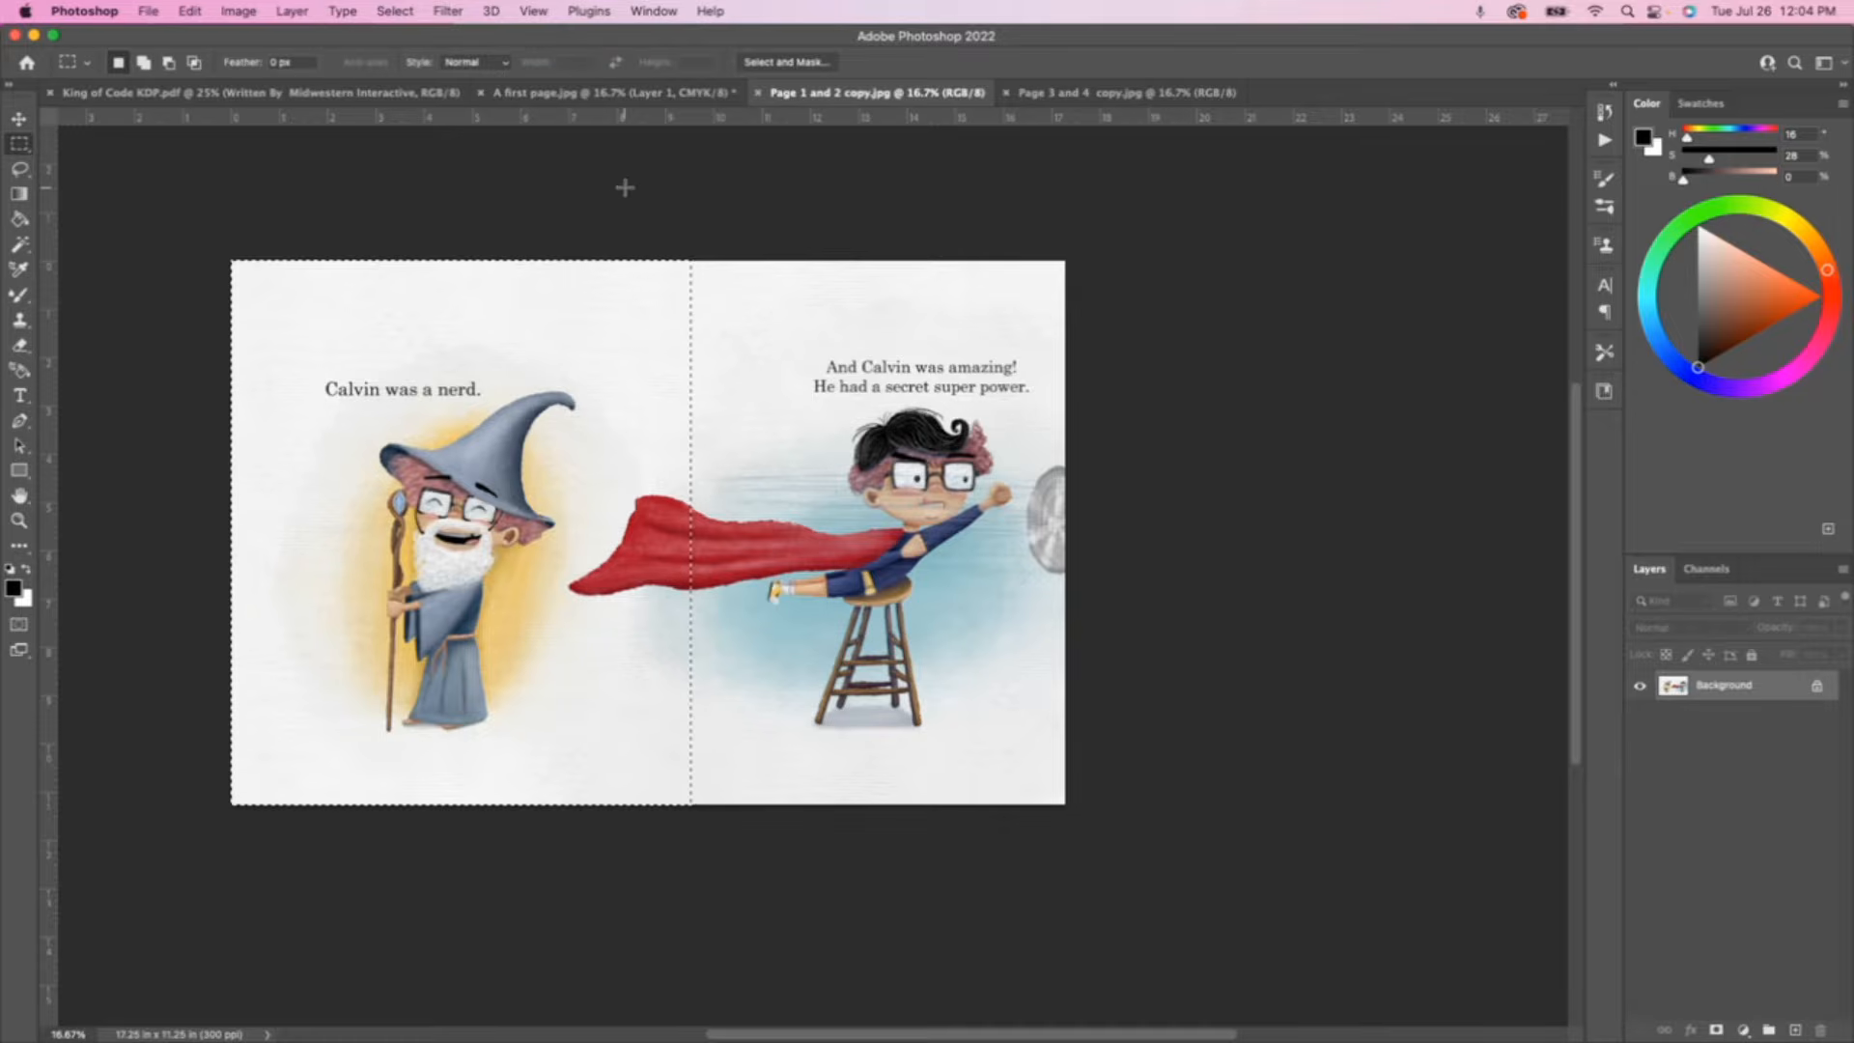
left_click_drag(567, 194, 1203, 1003)
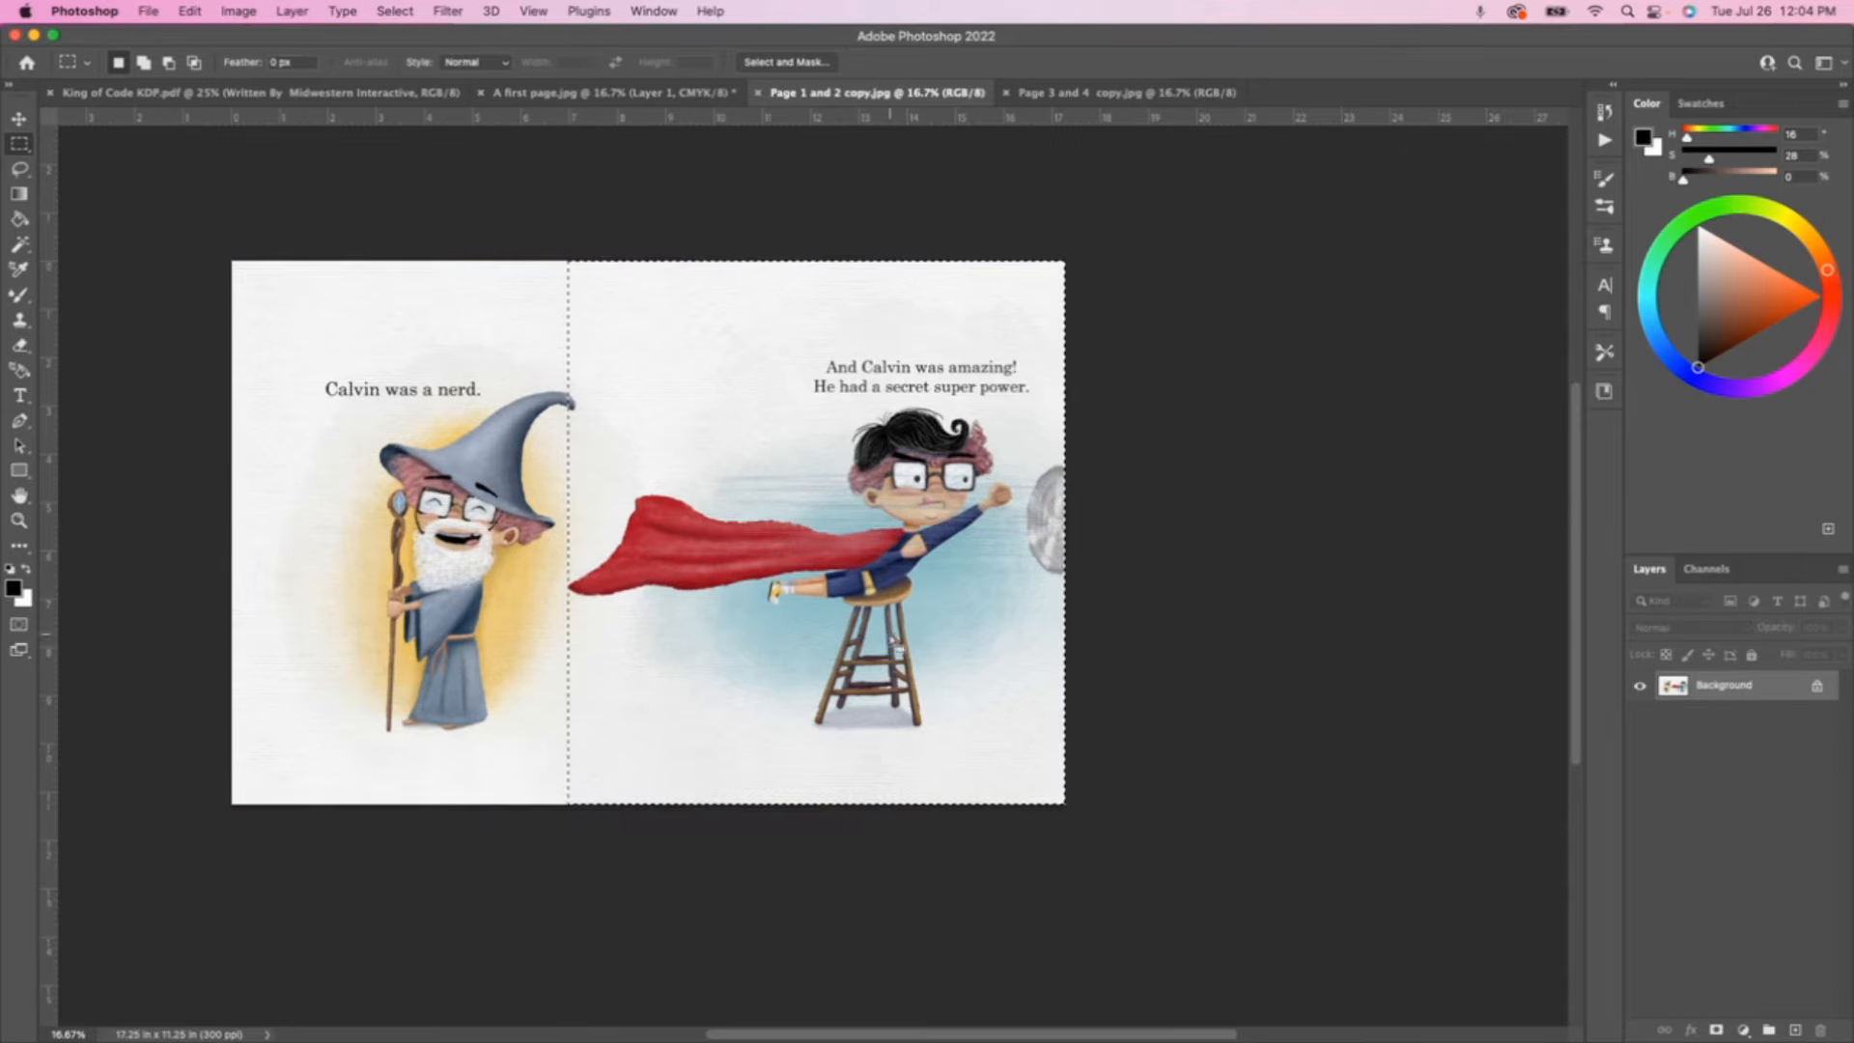
key("v")
left_click_drag(737, 393, 687, 430)
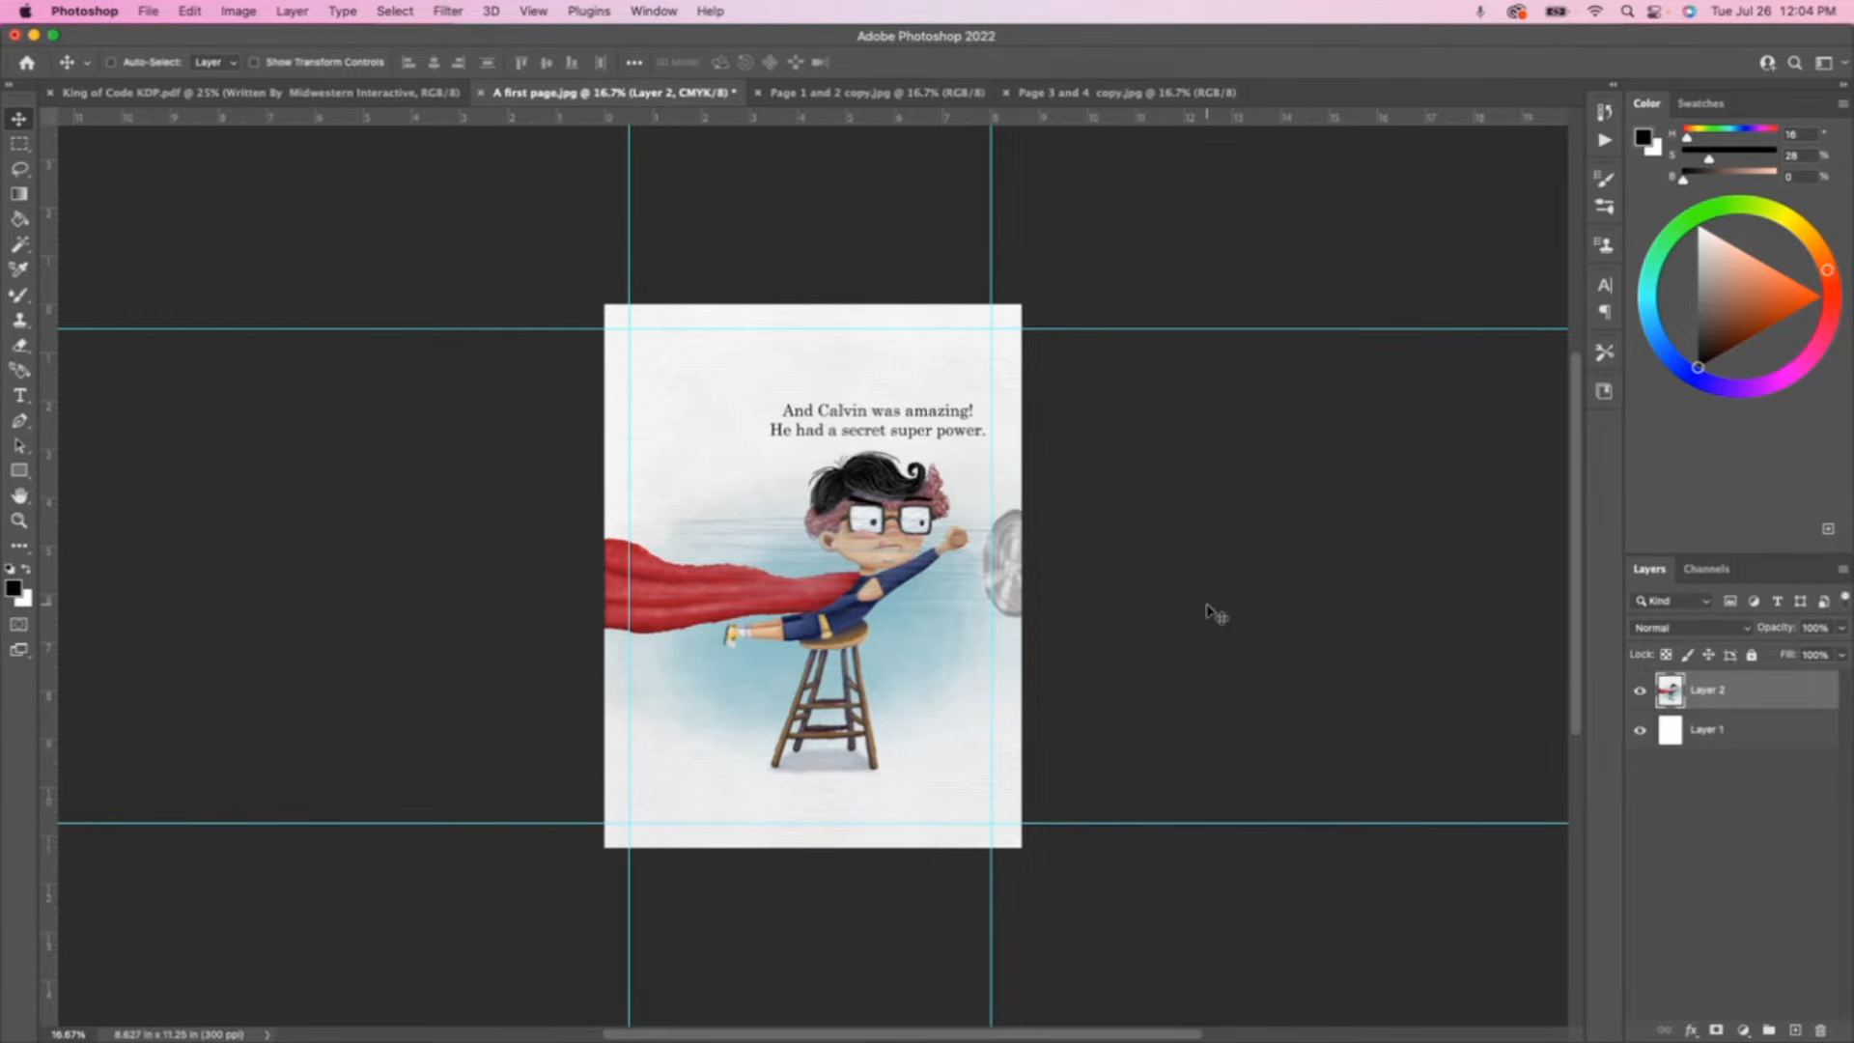
key("Delete")
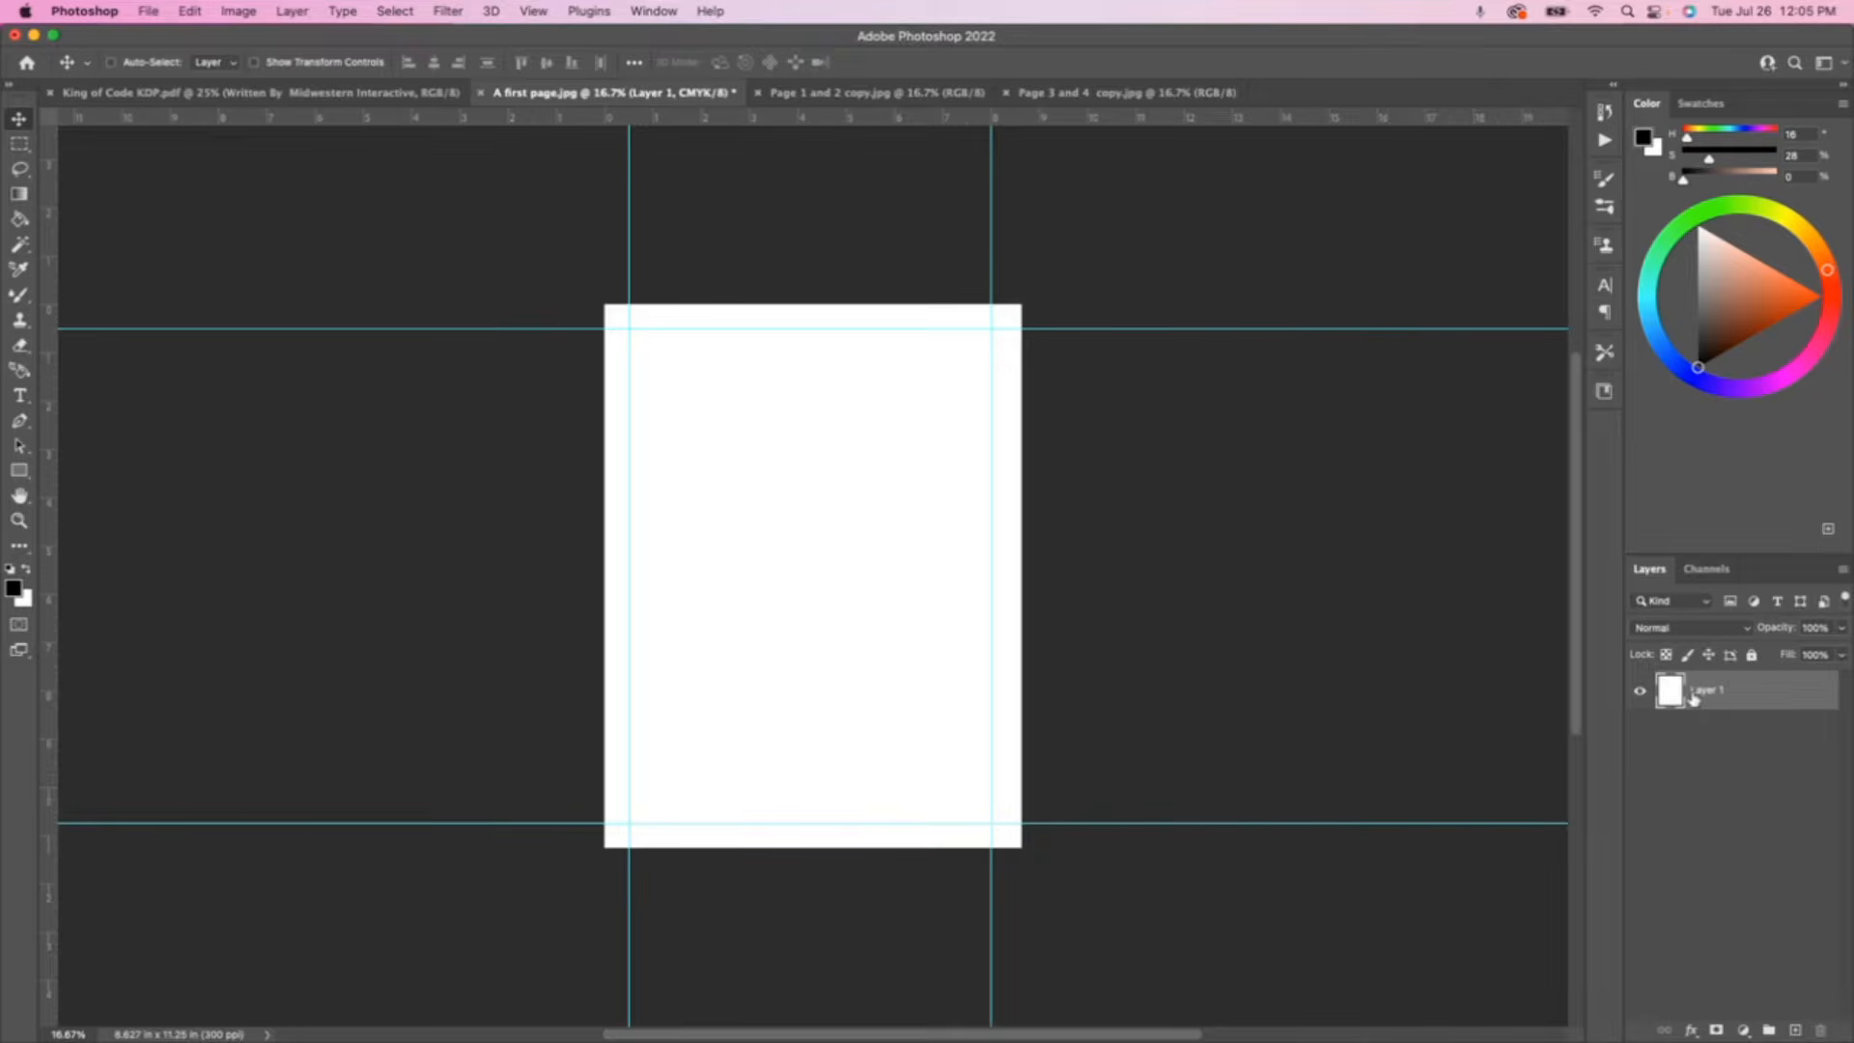
- Copy the bedroom page from Page 3 and 4 copy.jpg into A first page.jpg, aligned to the template's left edge
left_click(1120, 93)
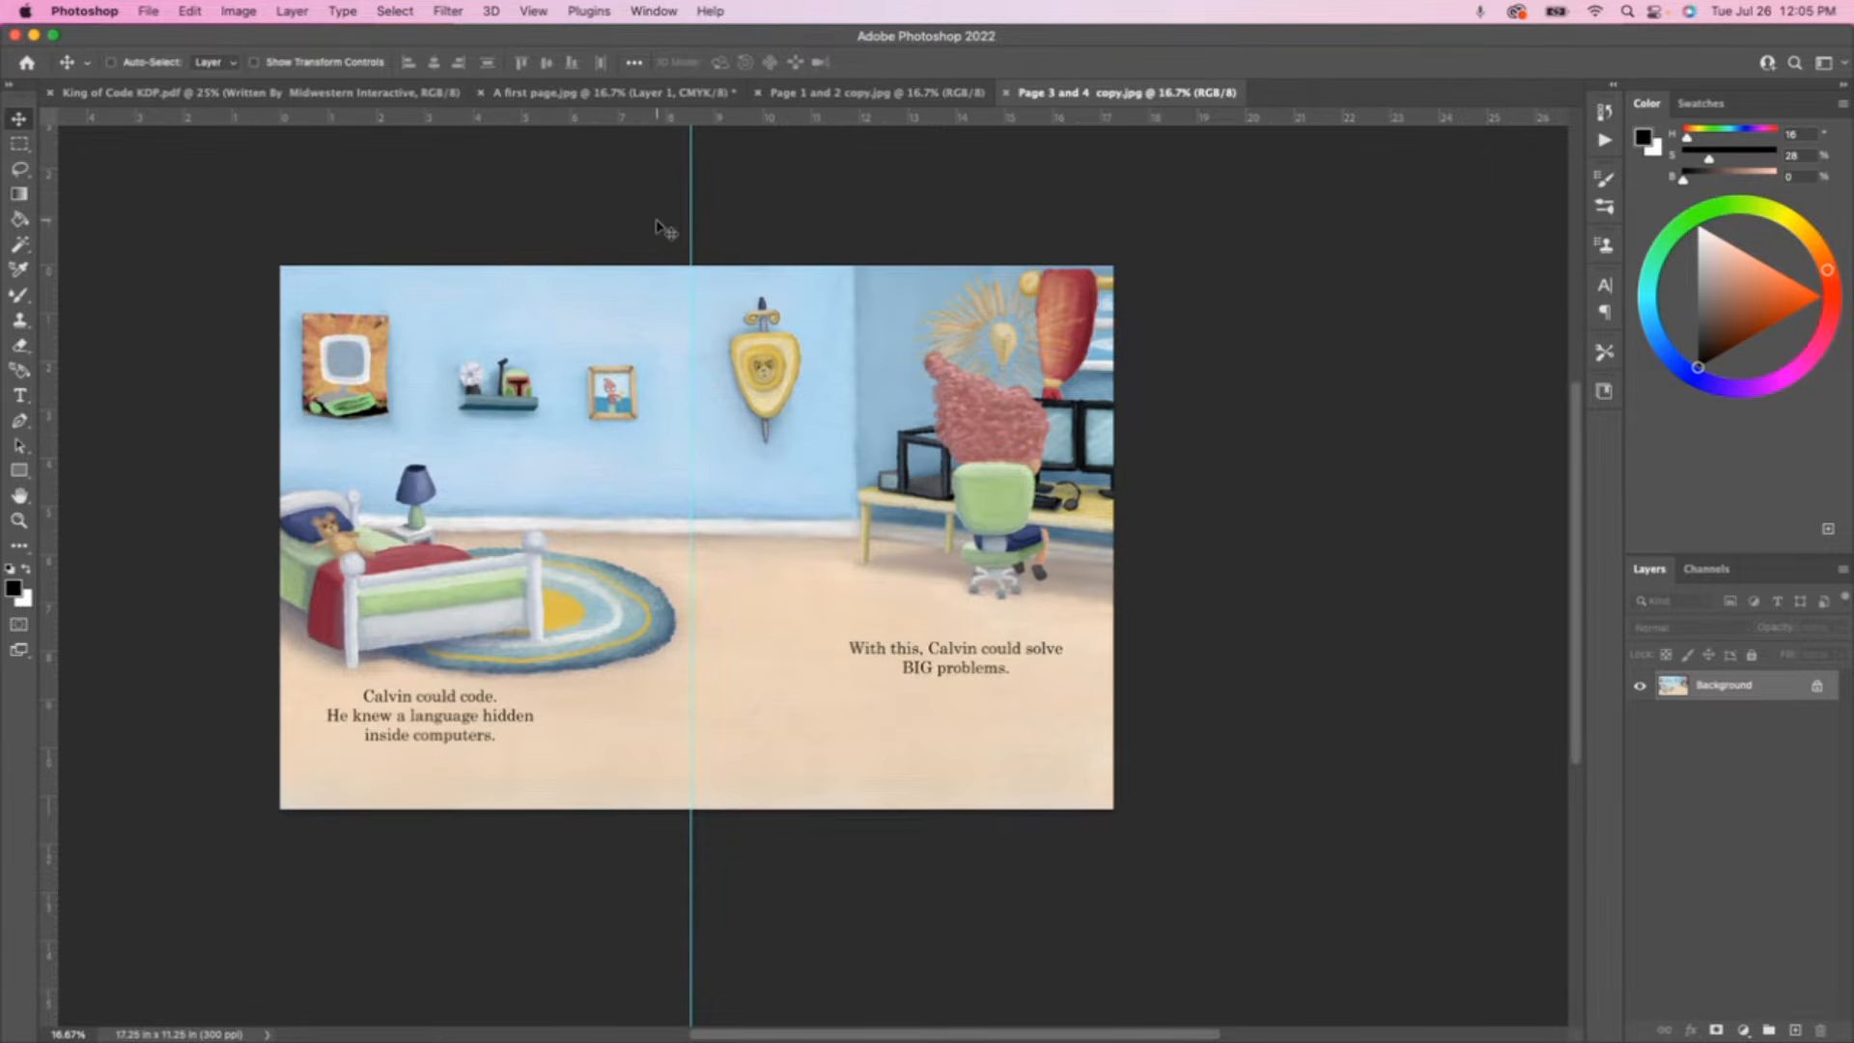
key("m")
left_click_drag(223, 219, 830, 905)
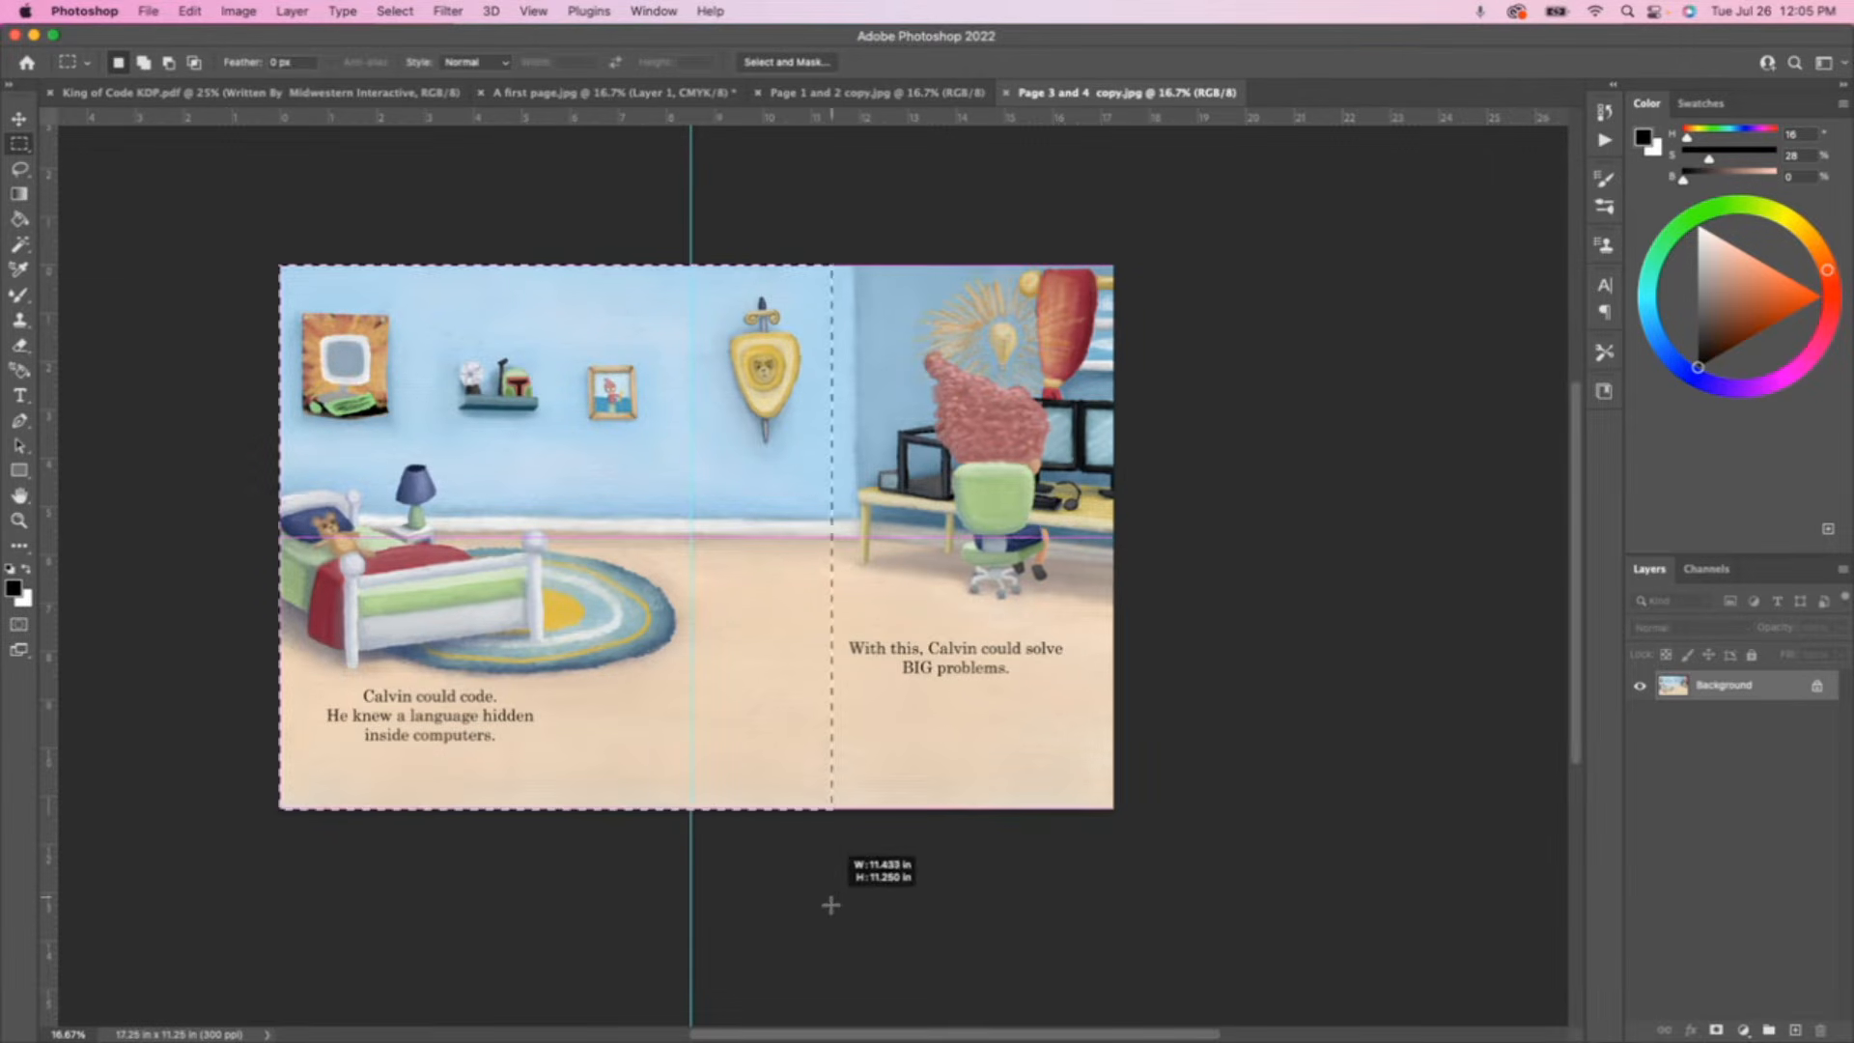
key("v")
left_click_drag(579, 524, 900, 497)
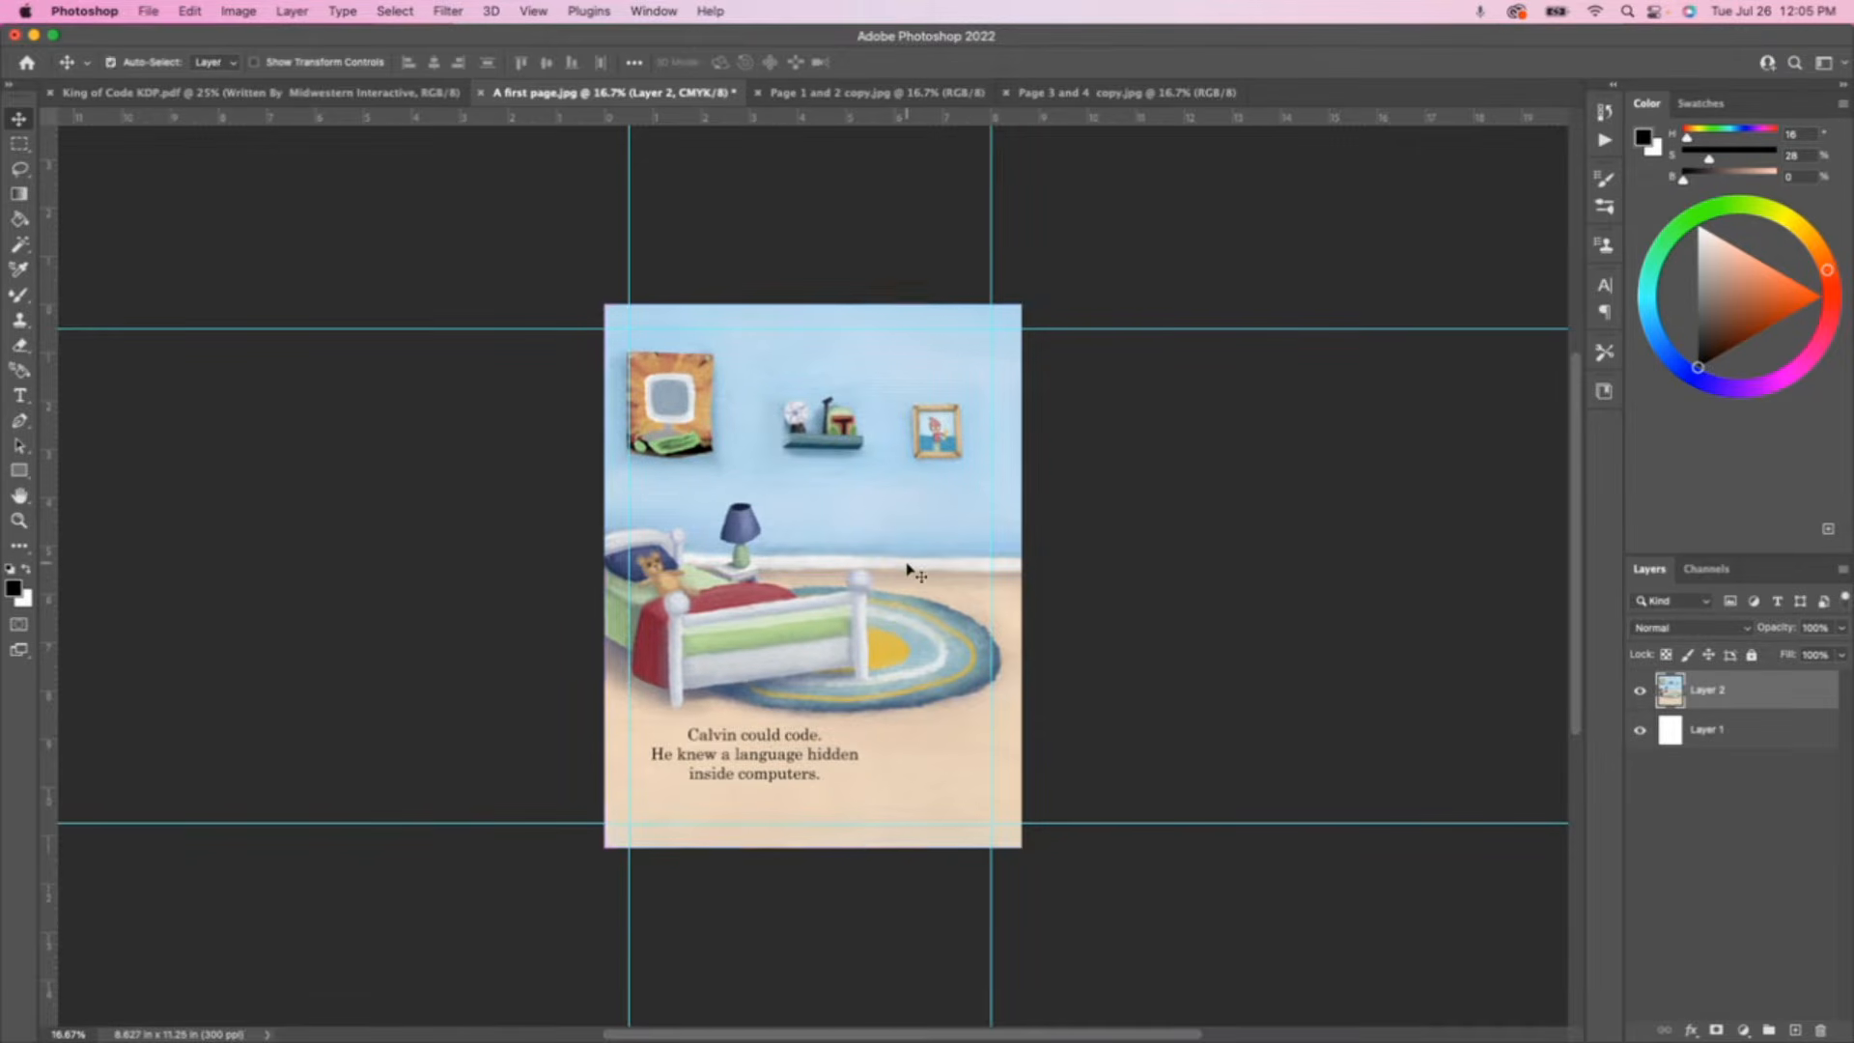
- Save a JPEG copy of the bedroom page as Page 3 KDP
left_click(150, 9)
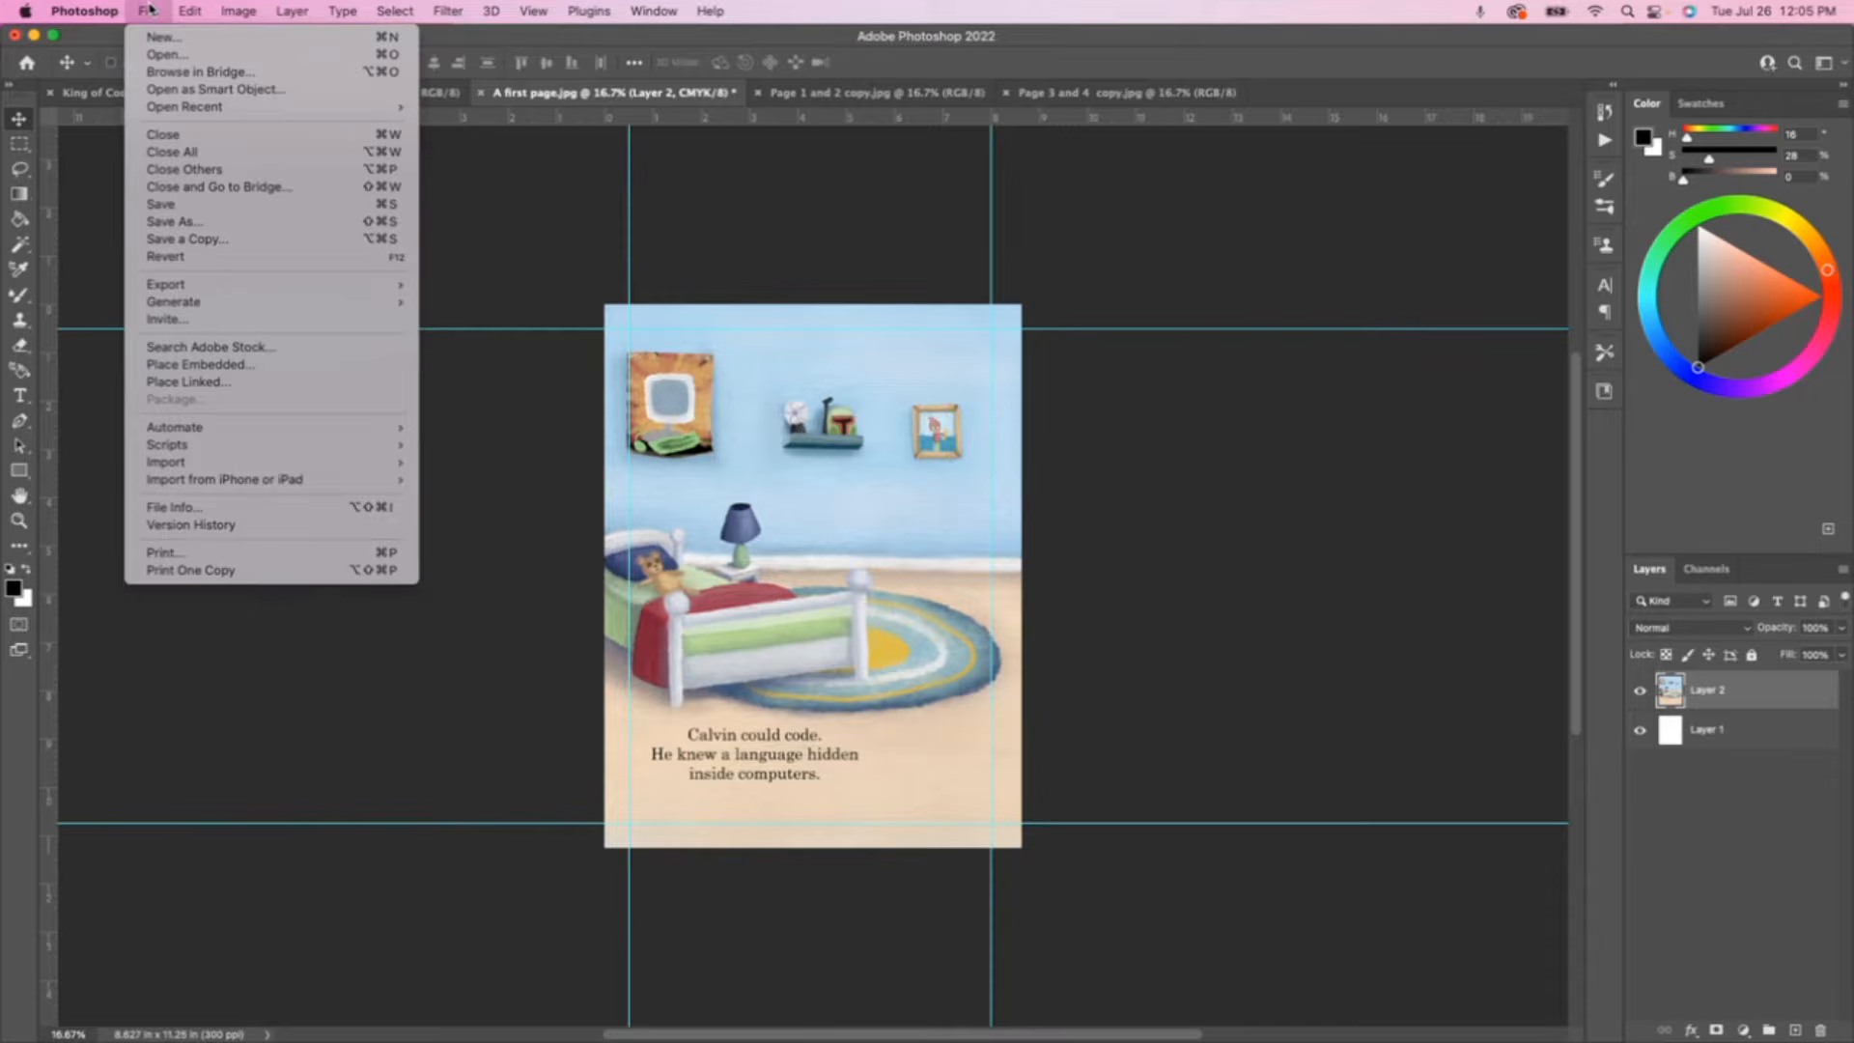
left_click(208, 238)
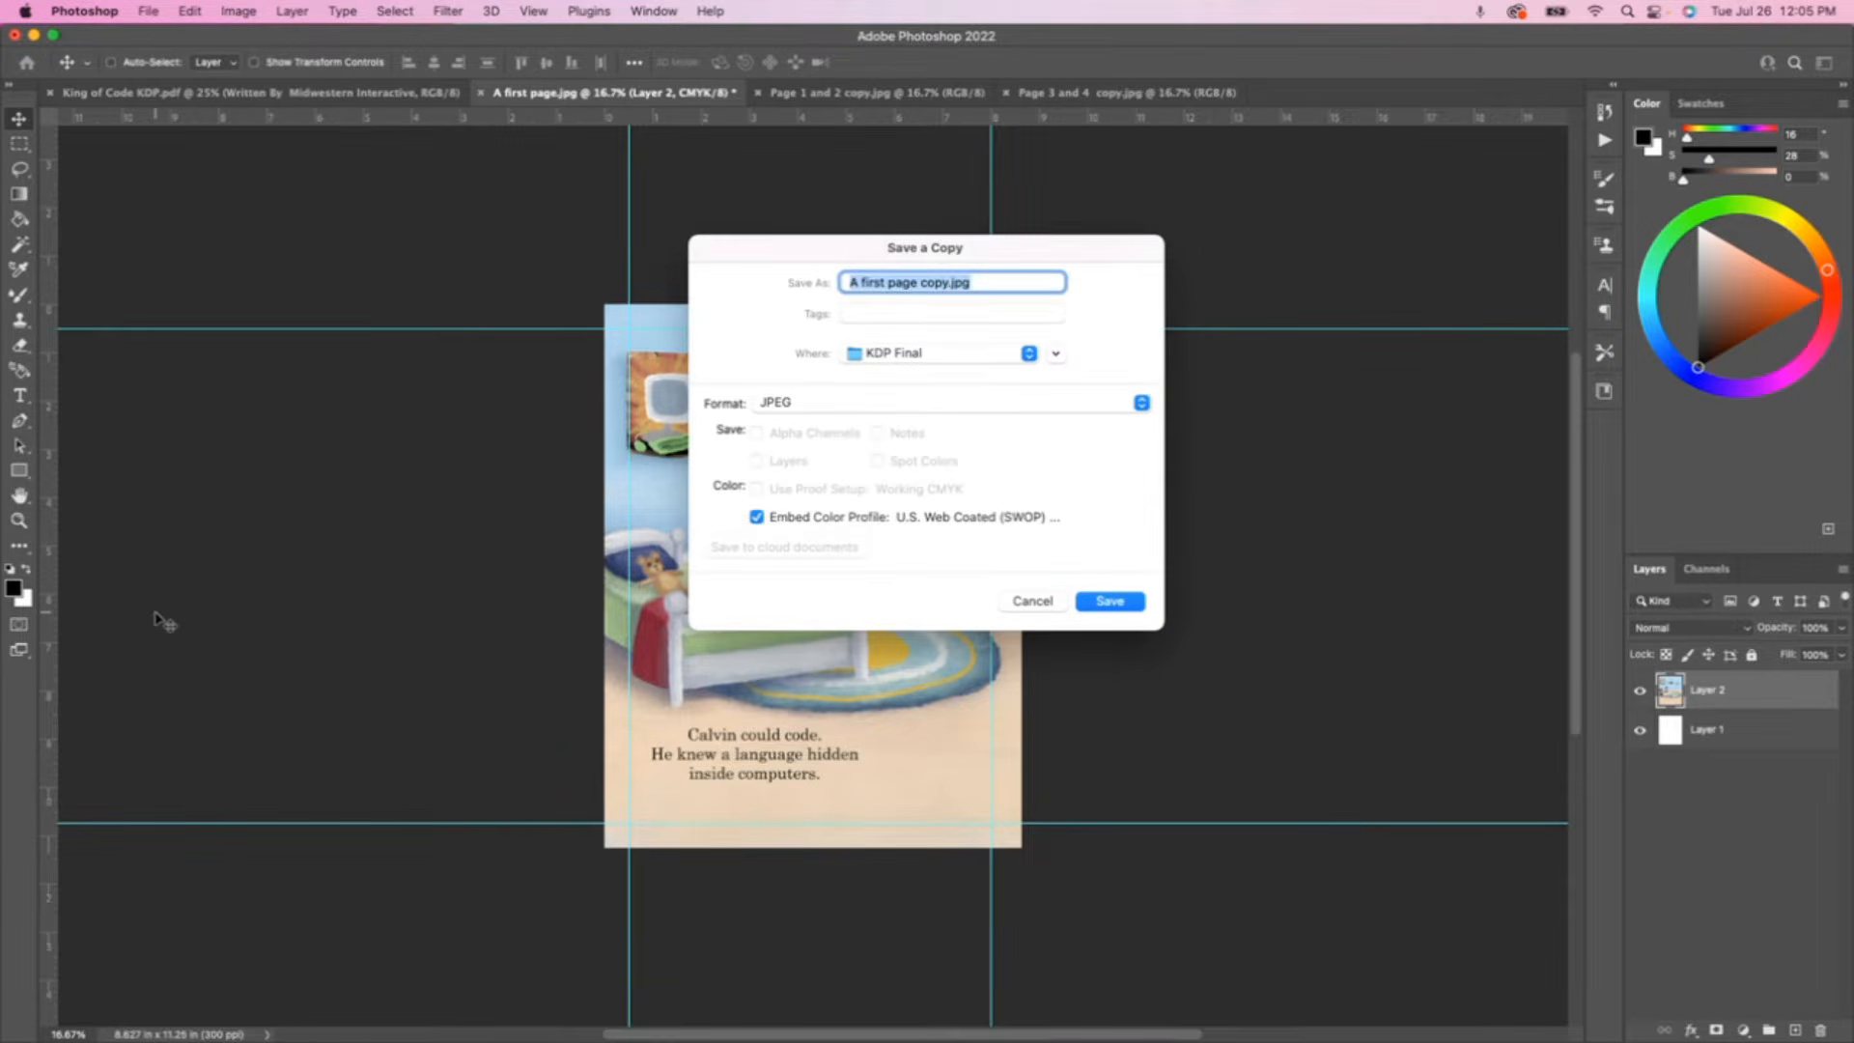
type("Page 3 KDP")
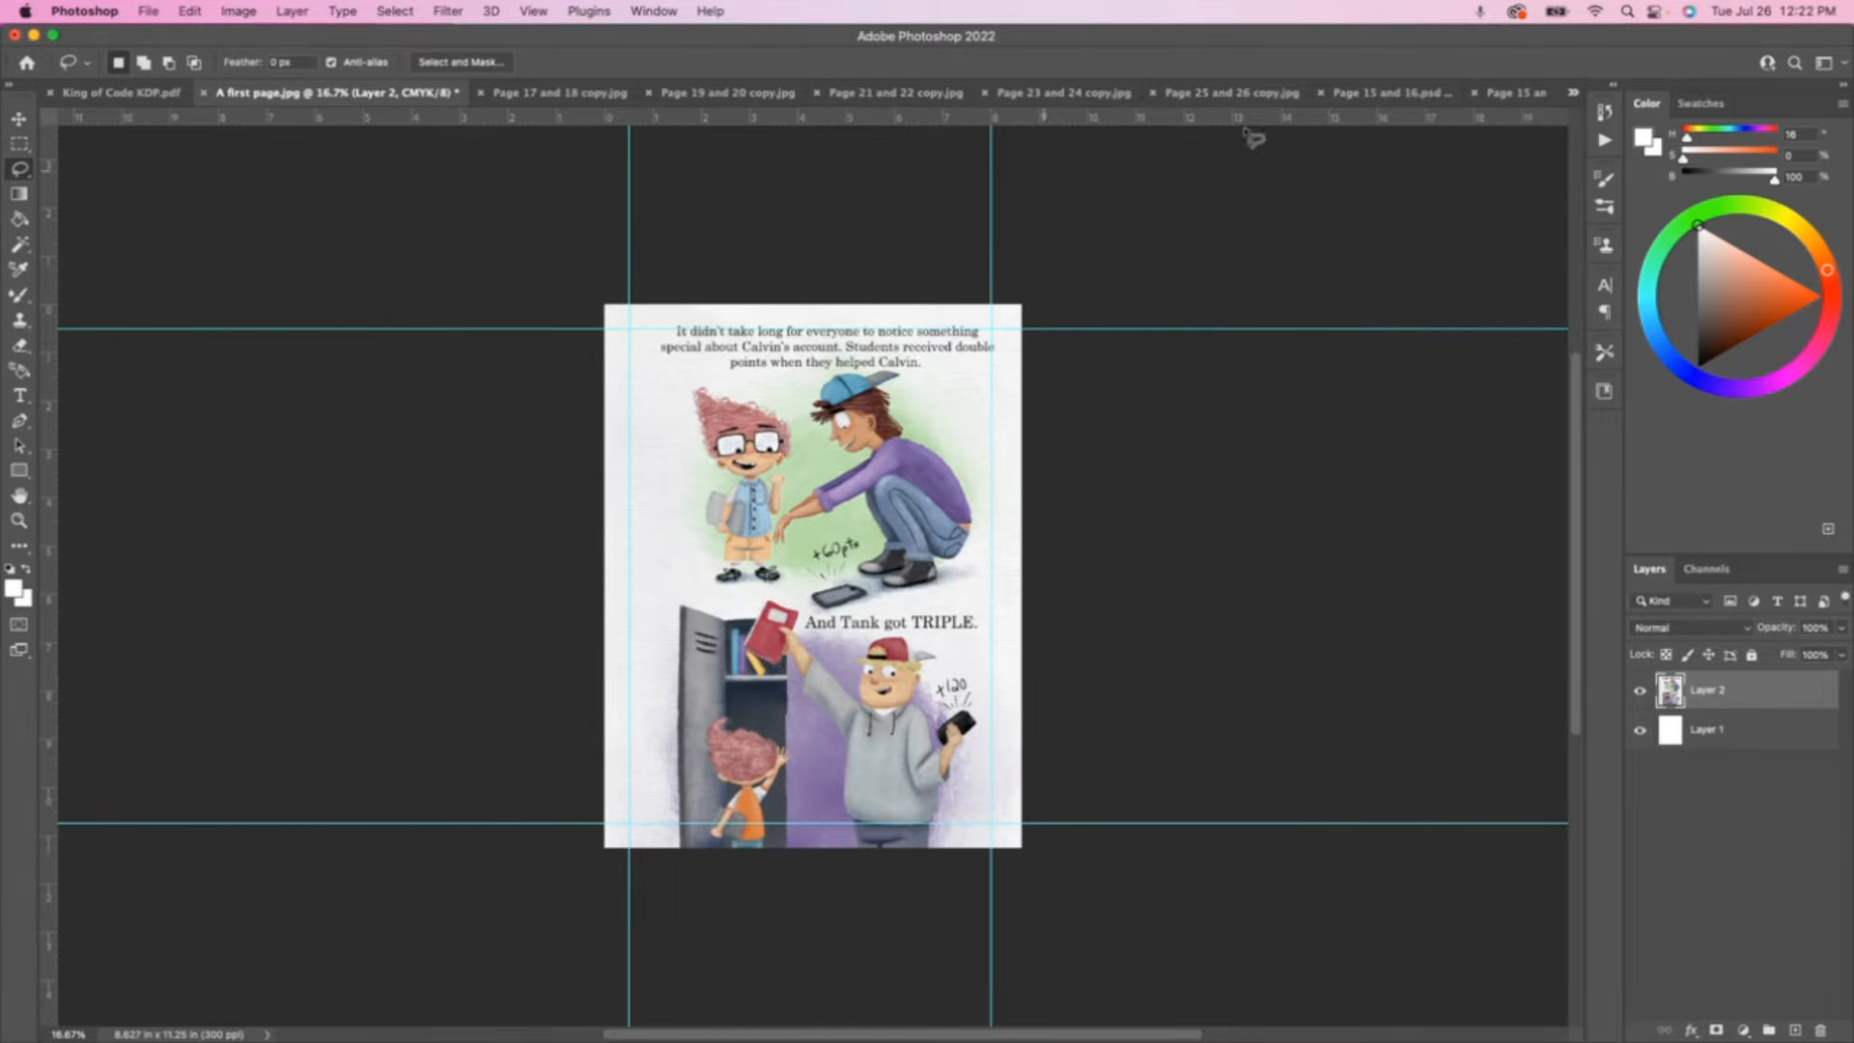
- Copy the right-hand page of Page 15 and 16 copy.jpg into A first page.jpg, aligned to the template's right edge
left_click(1390, 92)
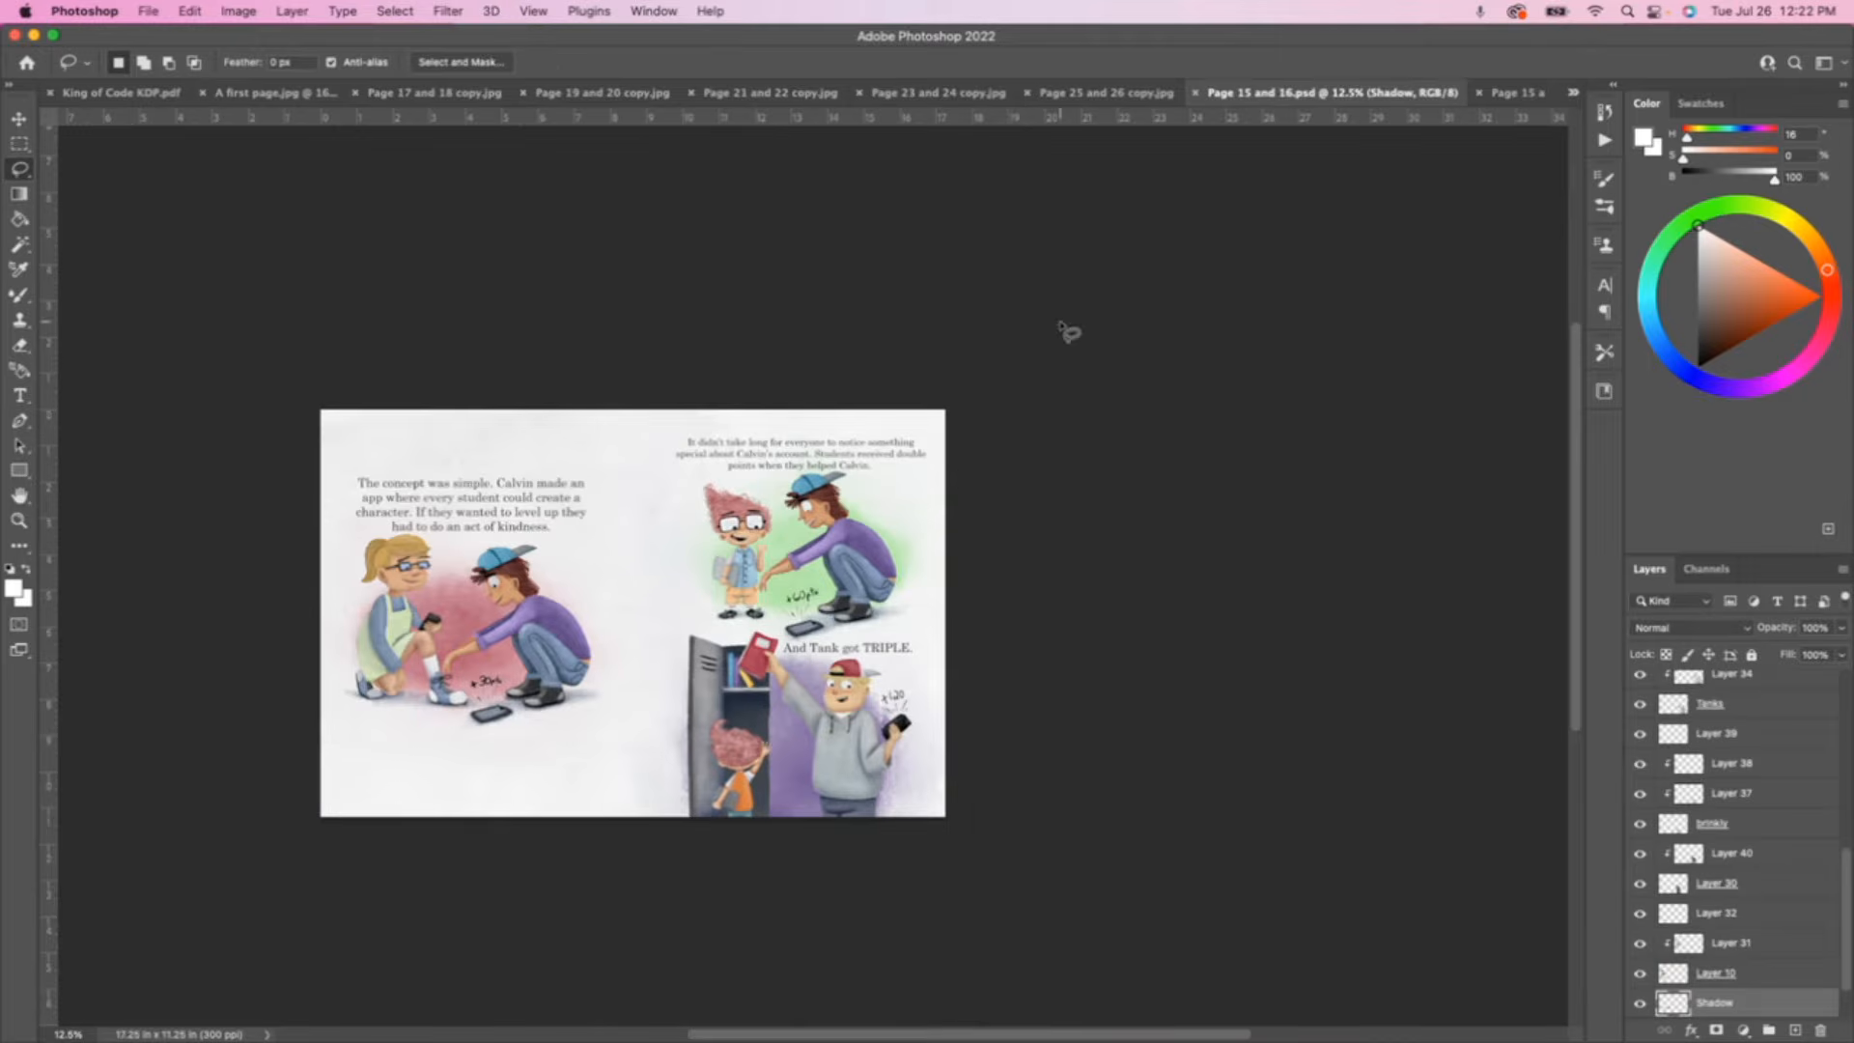
key("super+equal")
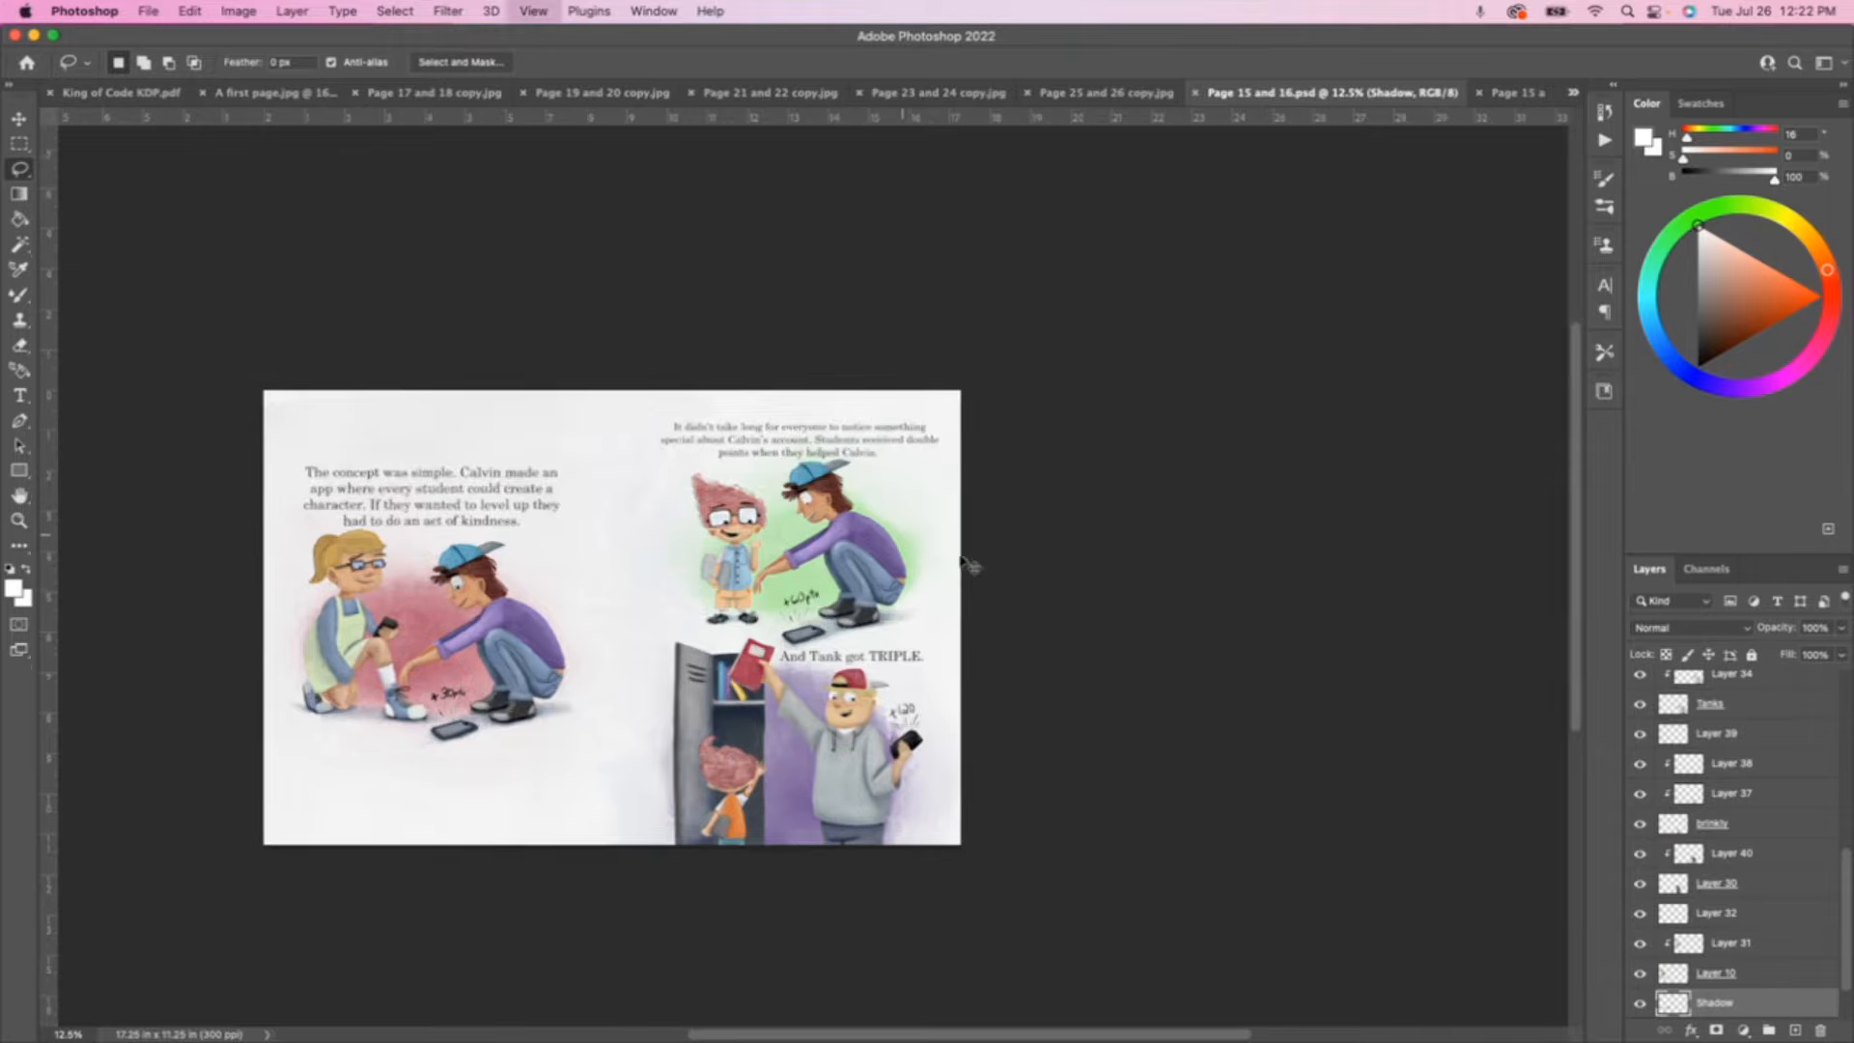
left_click(1514, 93)
key("m")
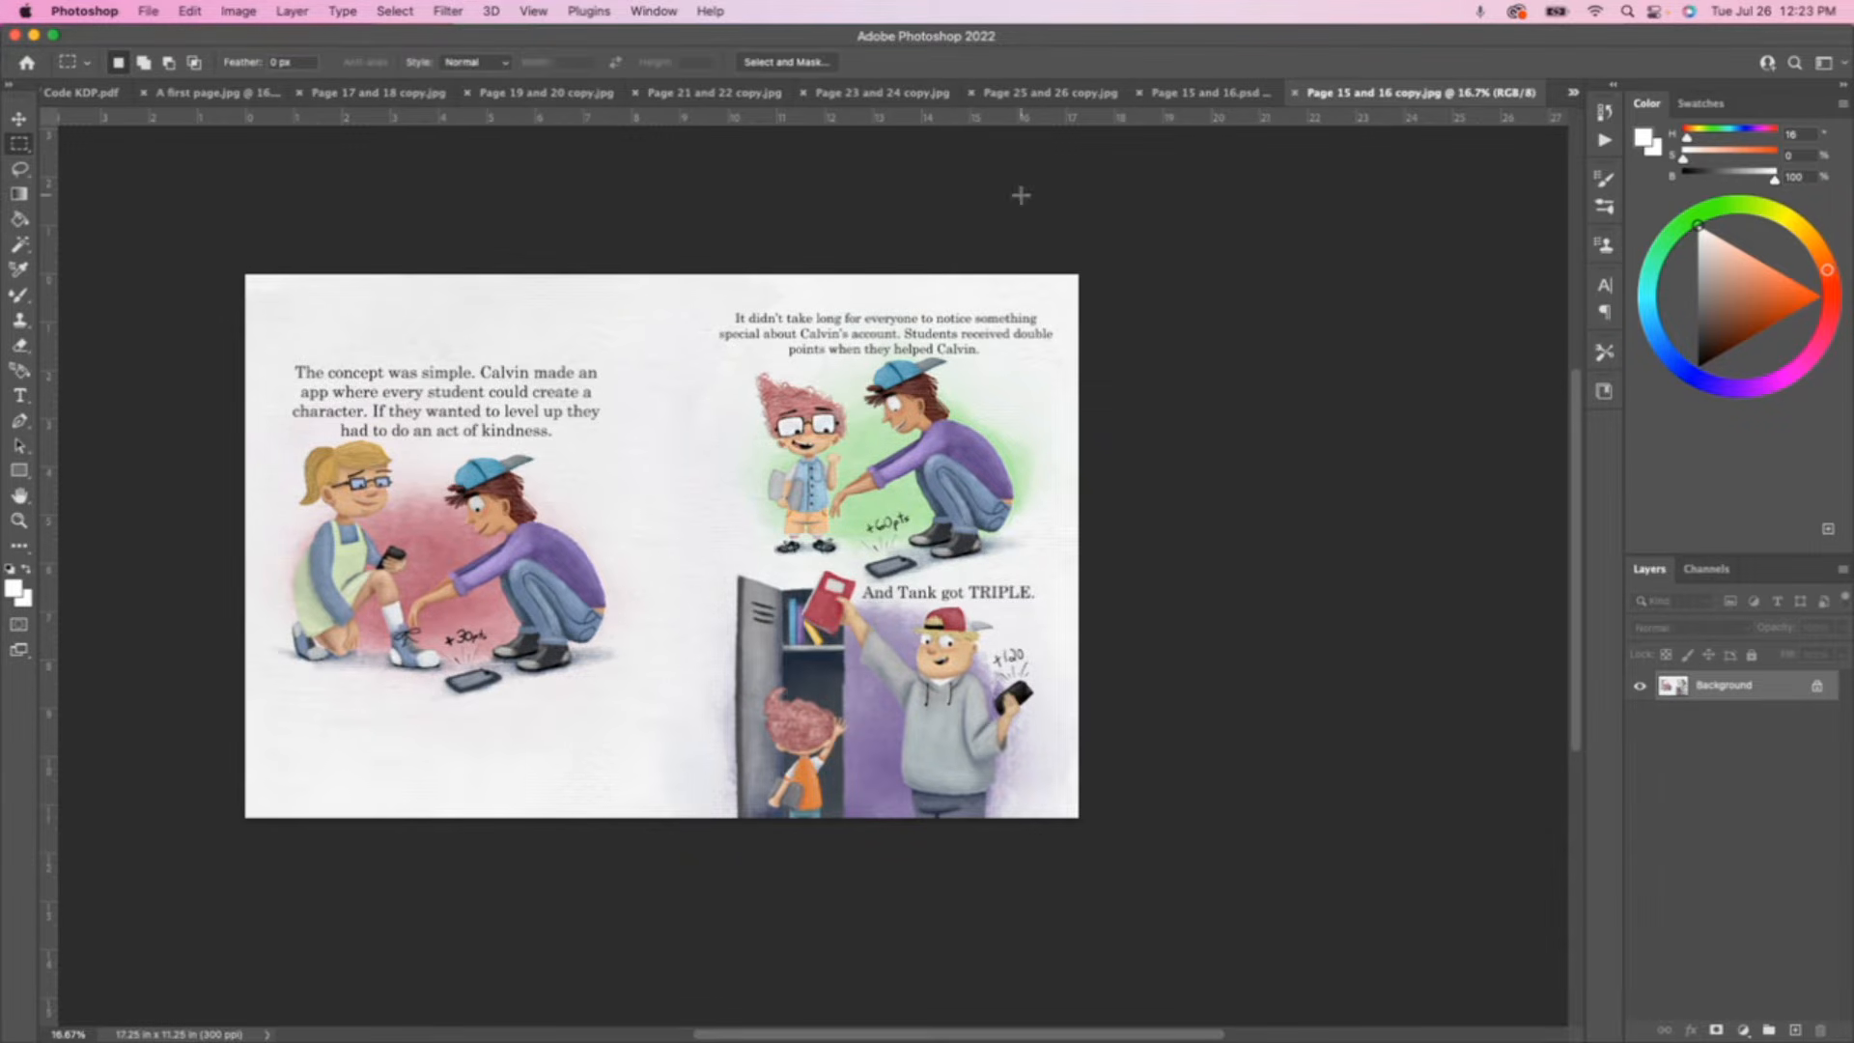
left_click_drag(588, 228, 1204, 865)
key("v")
left_click_drag(797, 425, 703, 388)
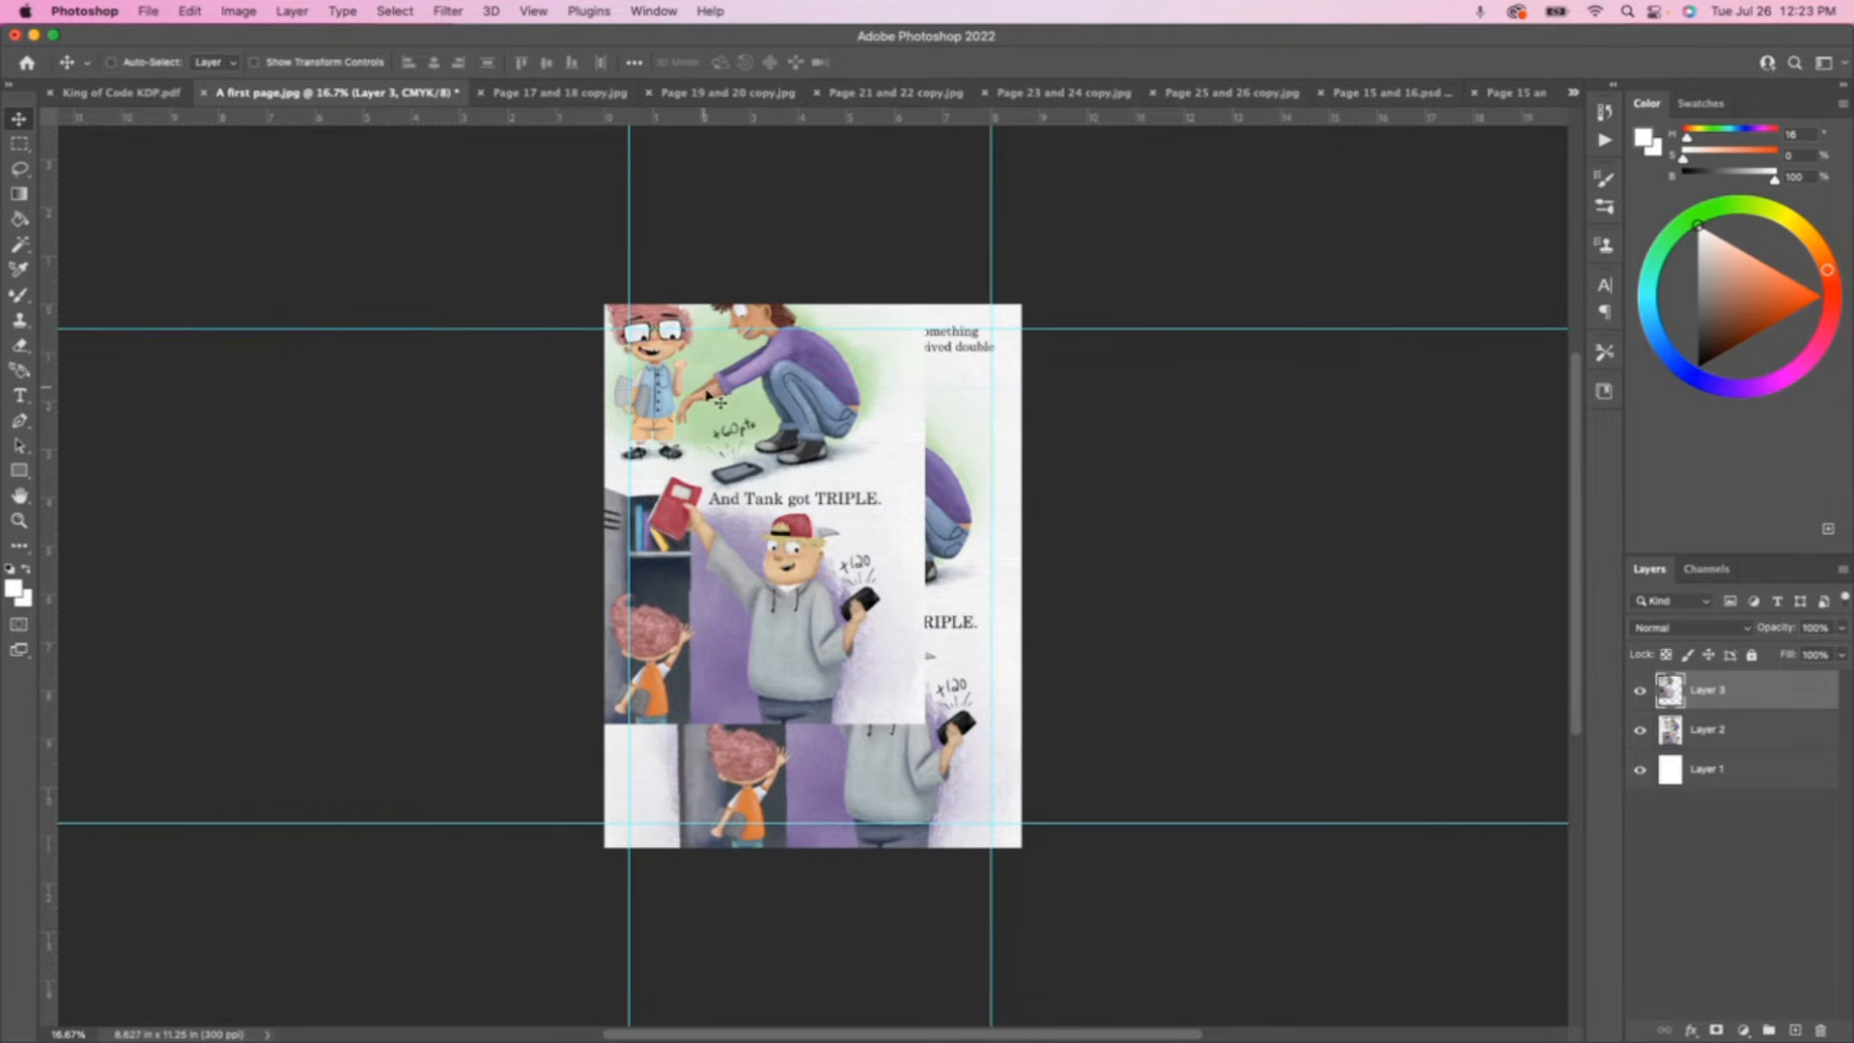
left_click_drag(854, 538, 948, 666)
key("super+t")
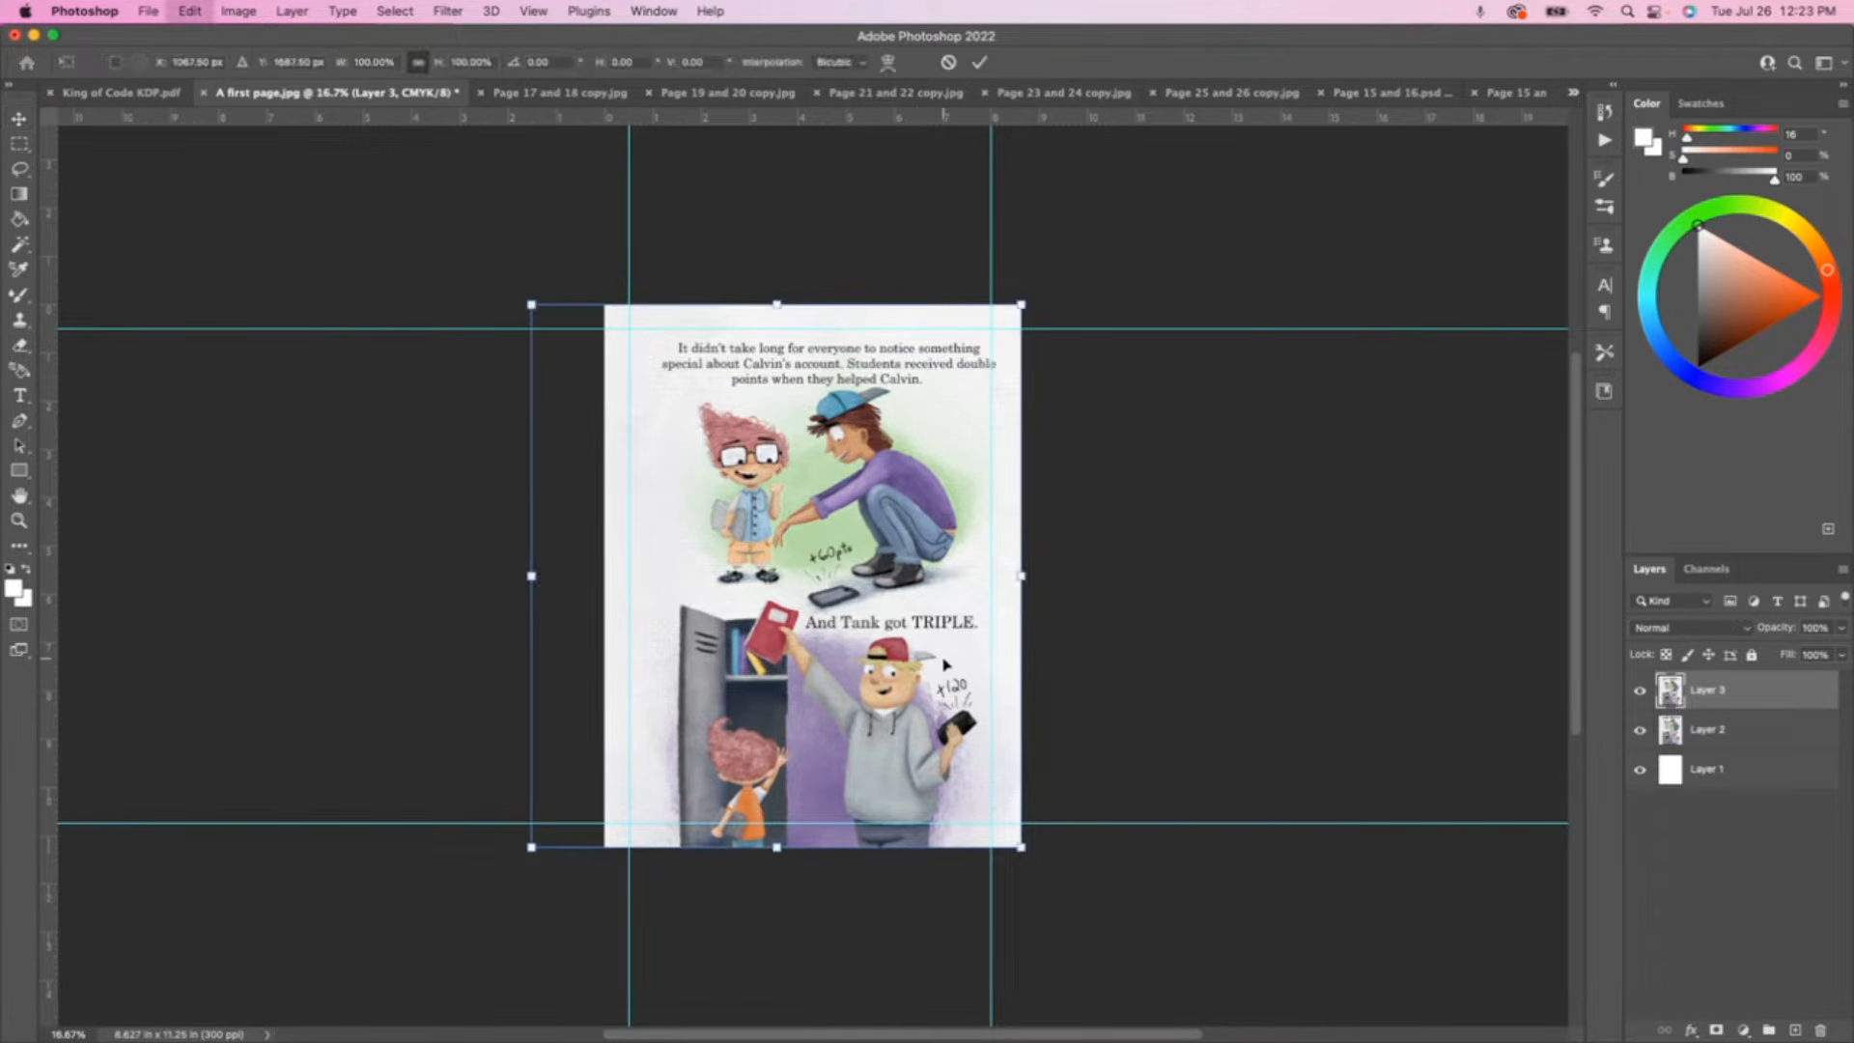
key("Return")
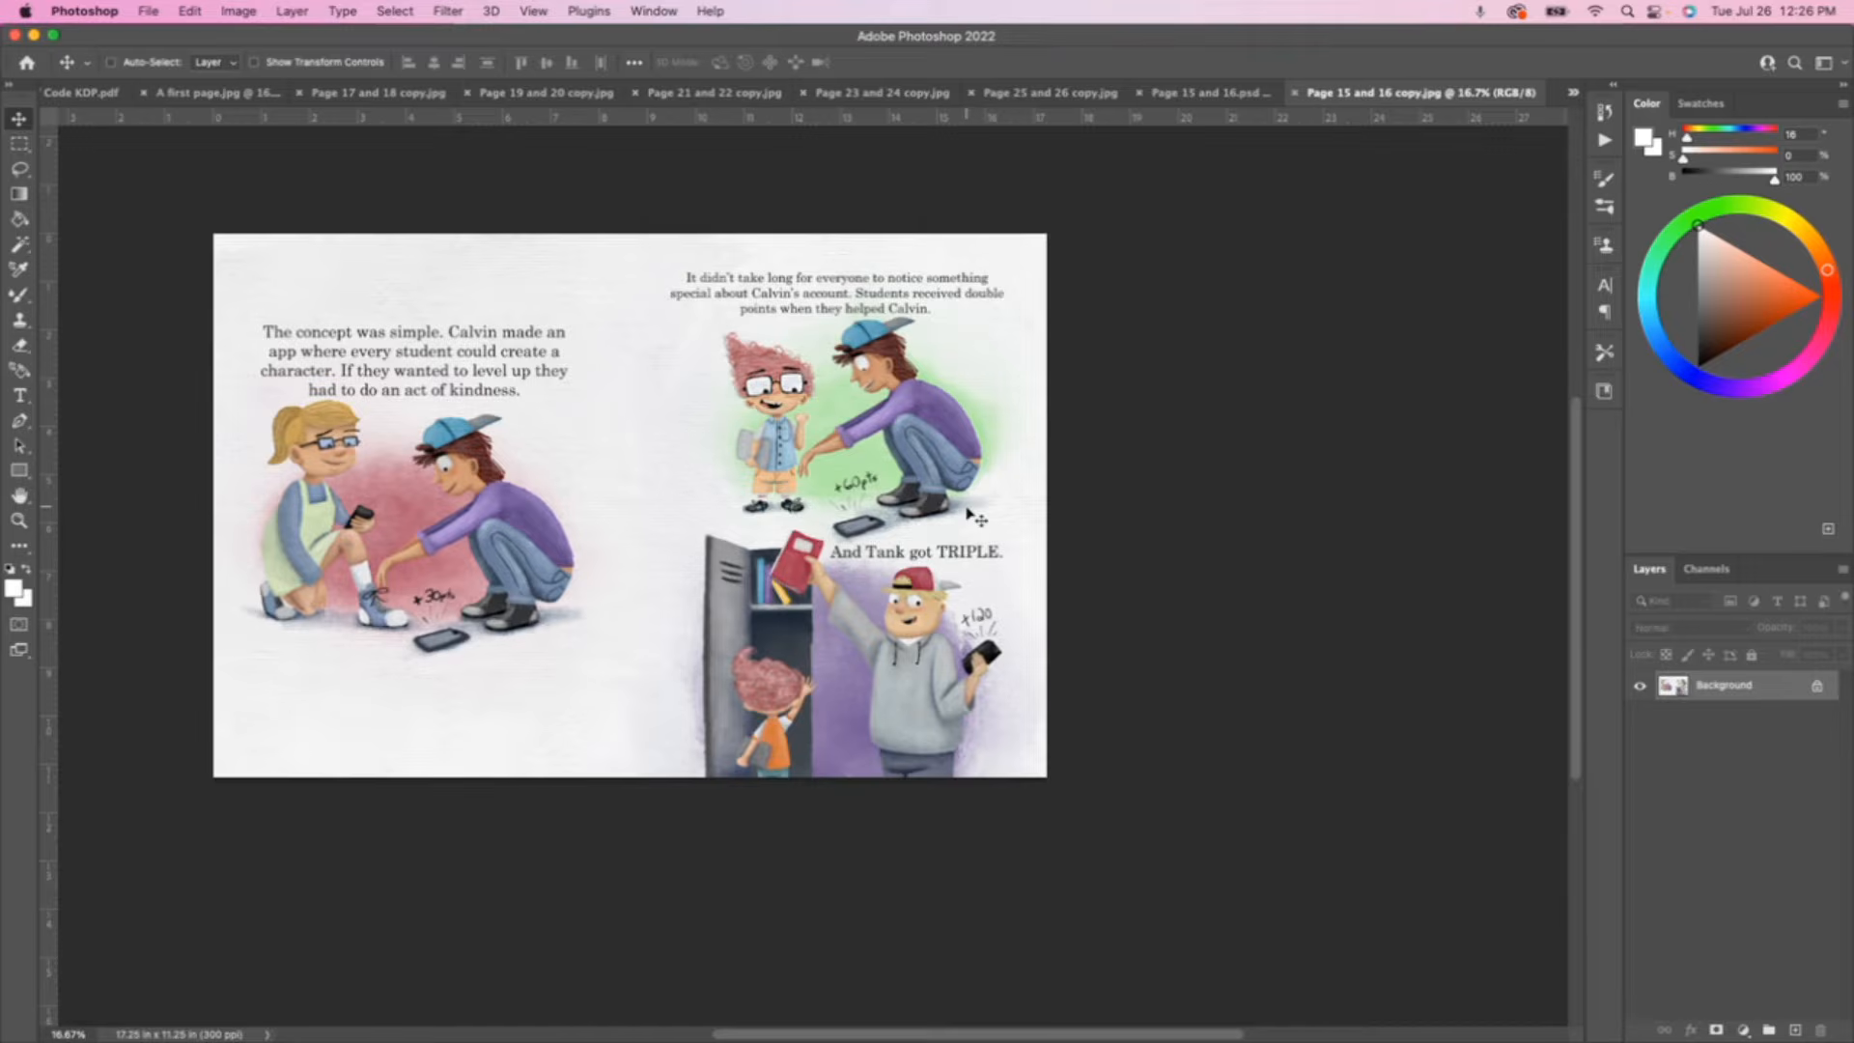
- Place the right-hand page of Page 15 and 16 copy.jpg in the template again to recheck its text against the trim guides
key("m")
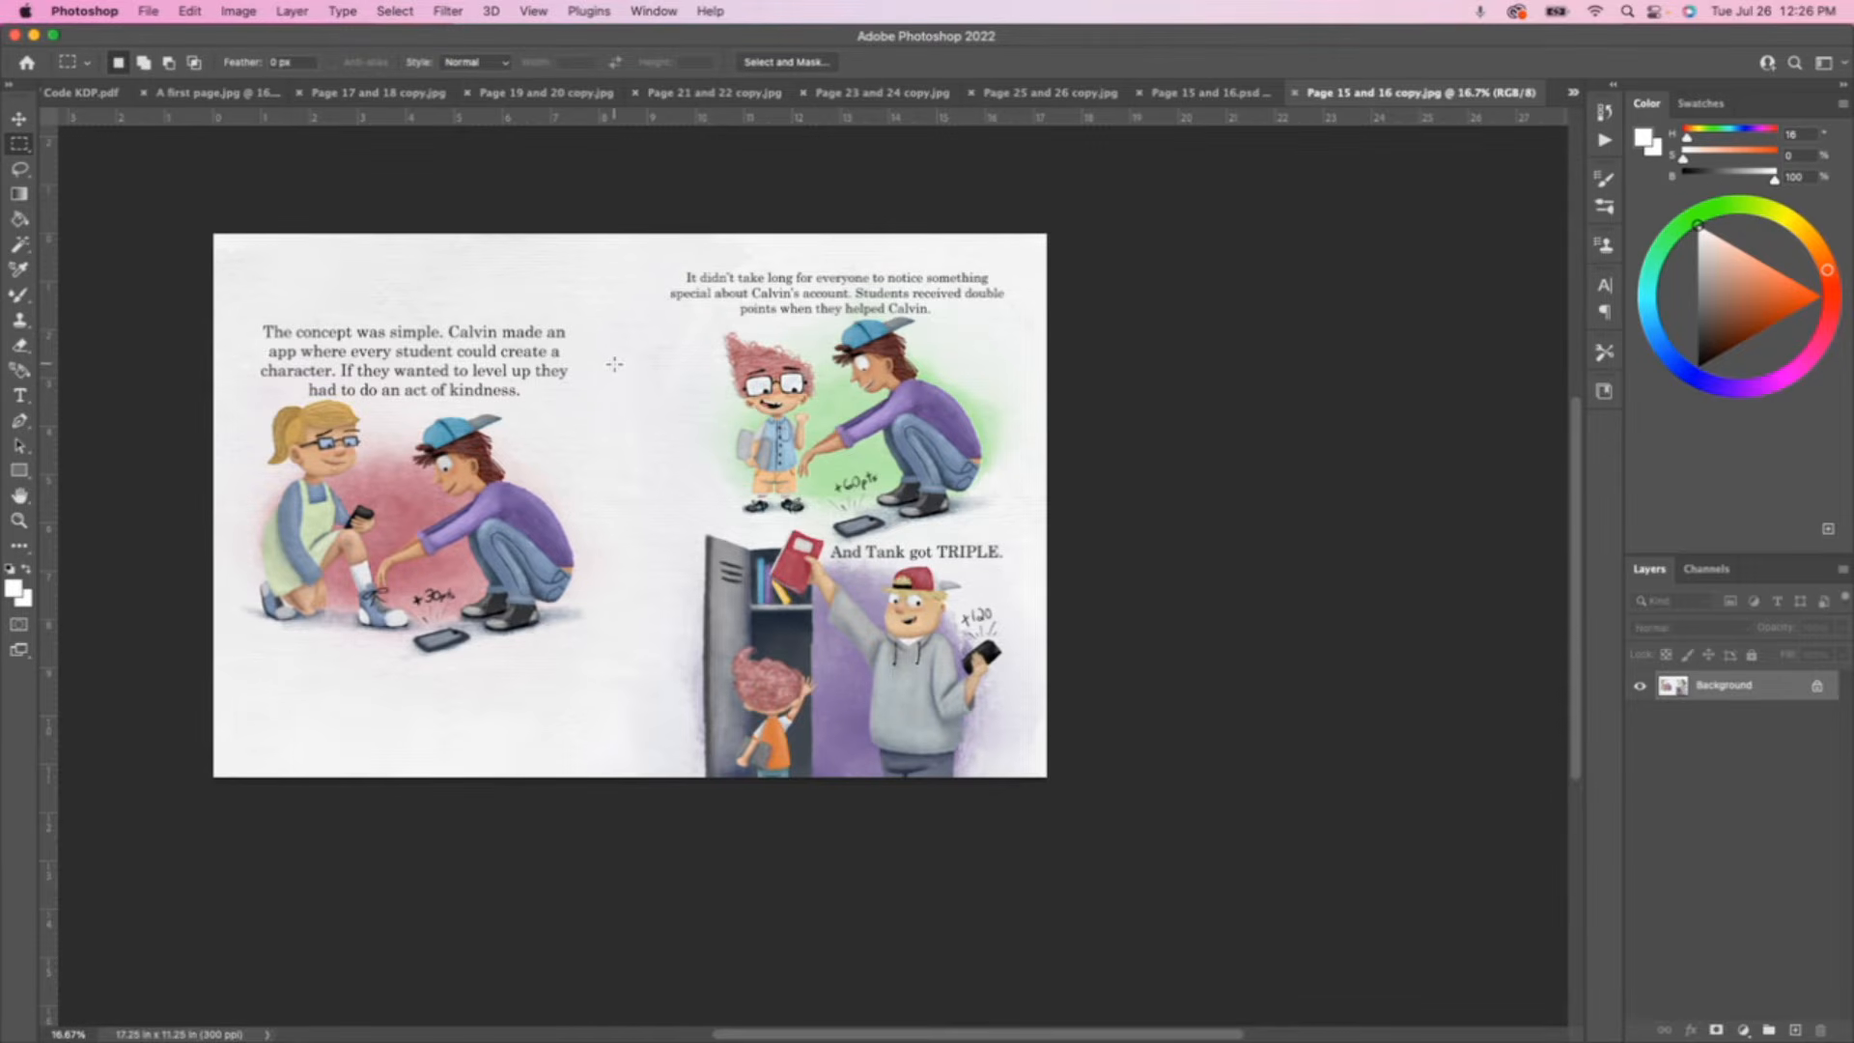
left_click_drag(569, 216, 1086, 795)
key("v")
left_click_drag(929, 504, 478, 241)
left_click_drag(736, 447, 778, 454)
key("ctrl+t")
key("Return")
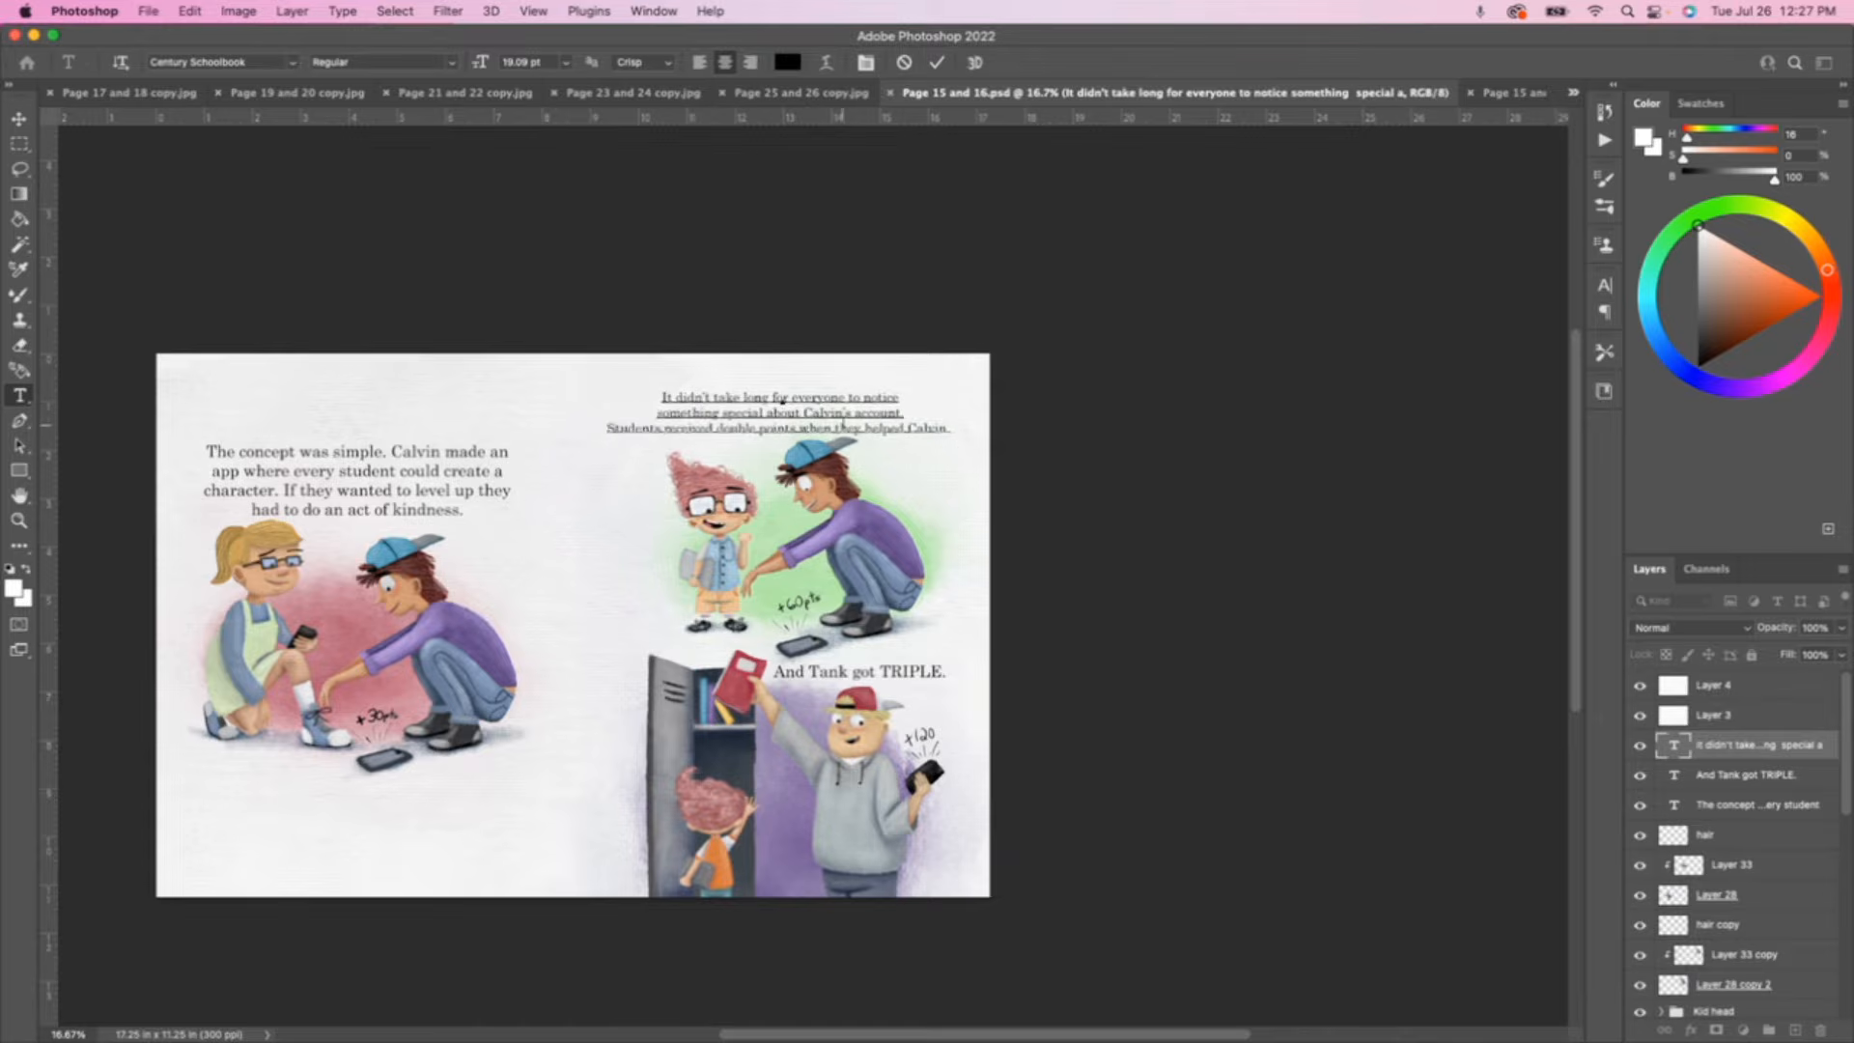
- Rebreak the right page's top paragraph in Page 15 and 16.psd after "notice" and "Students", and update Page 15 and 16 copy.jpg
left_click_drag(648, 420, 648, 428)
key("Return")
key("alt+super+s")
key("Return")
left_click(148, 11)
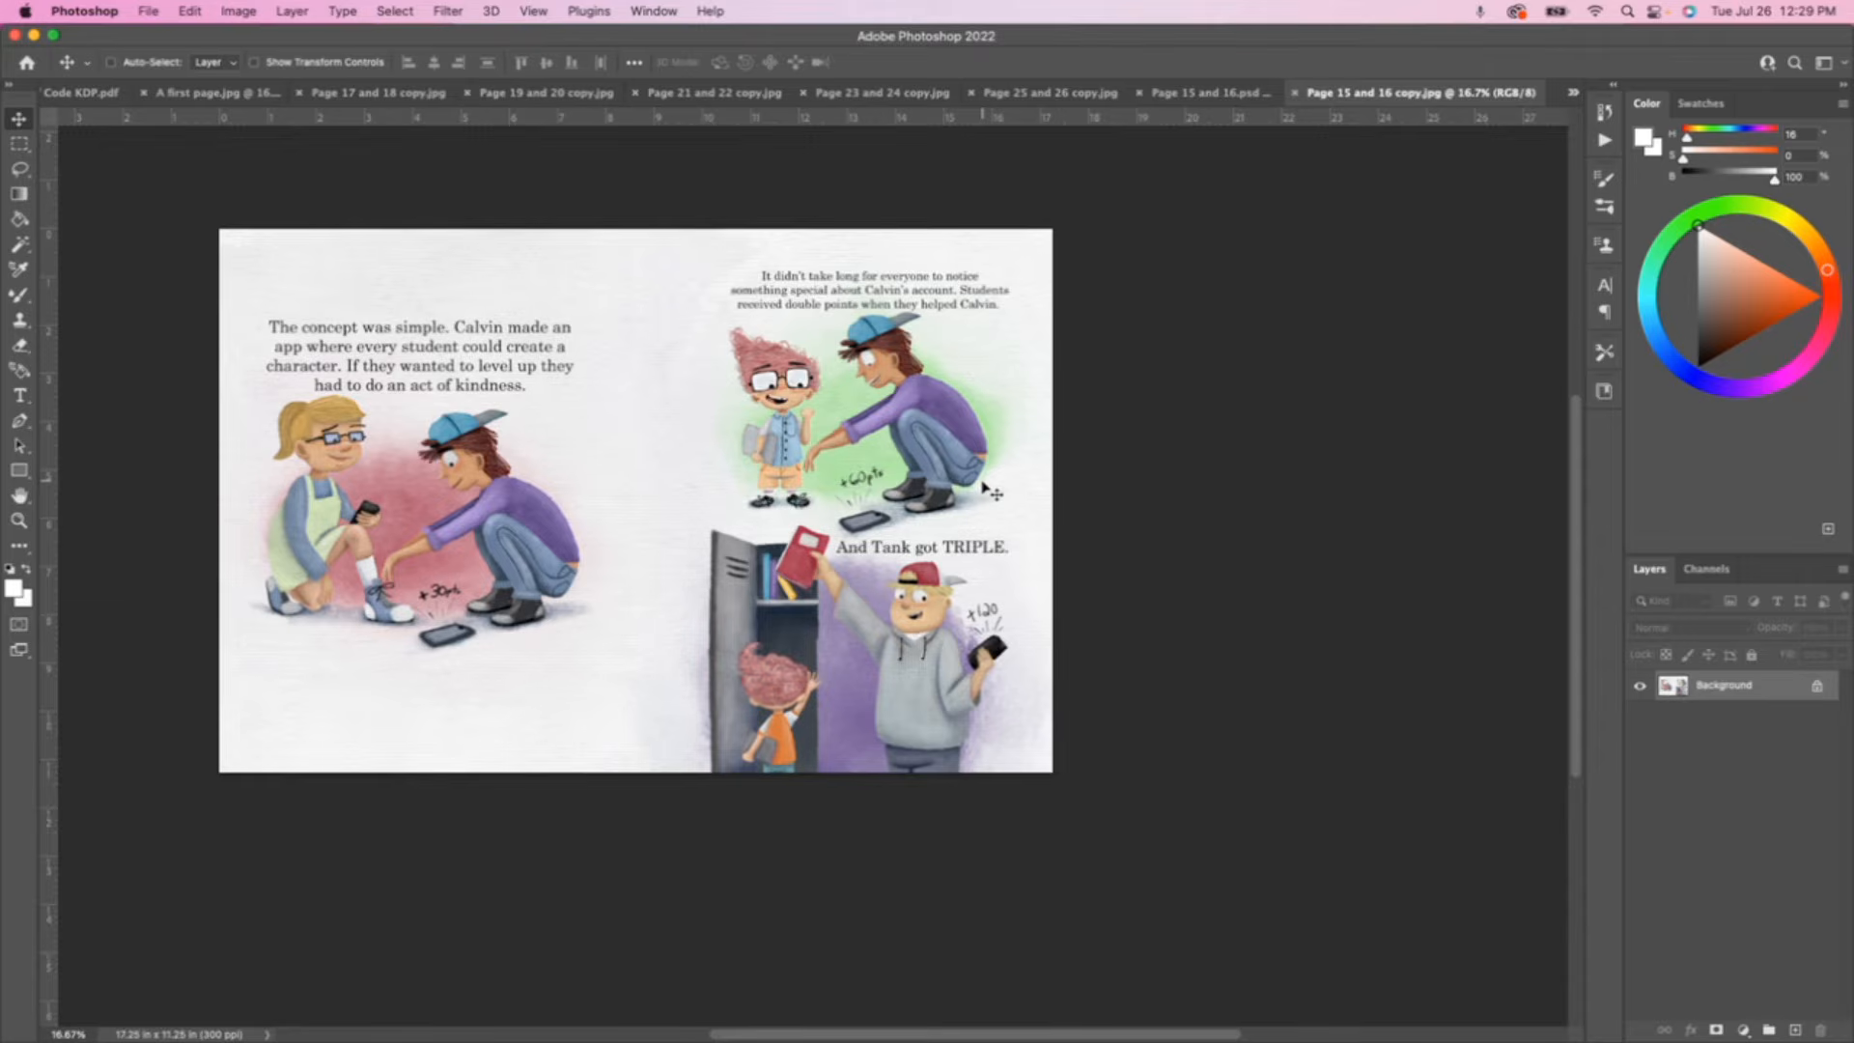
- Copy the updated right-hand page of Page 15 and 16 copy.jpg into A first page.jpg, flush with the template's right edge
key("m")
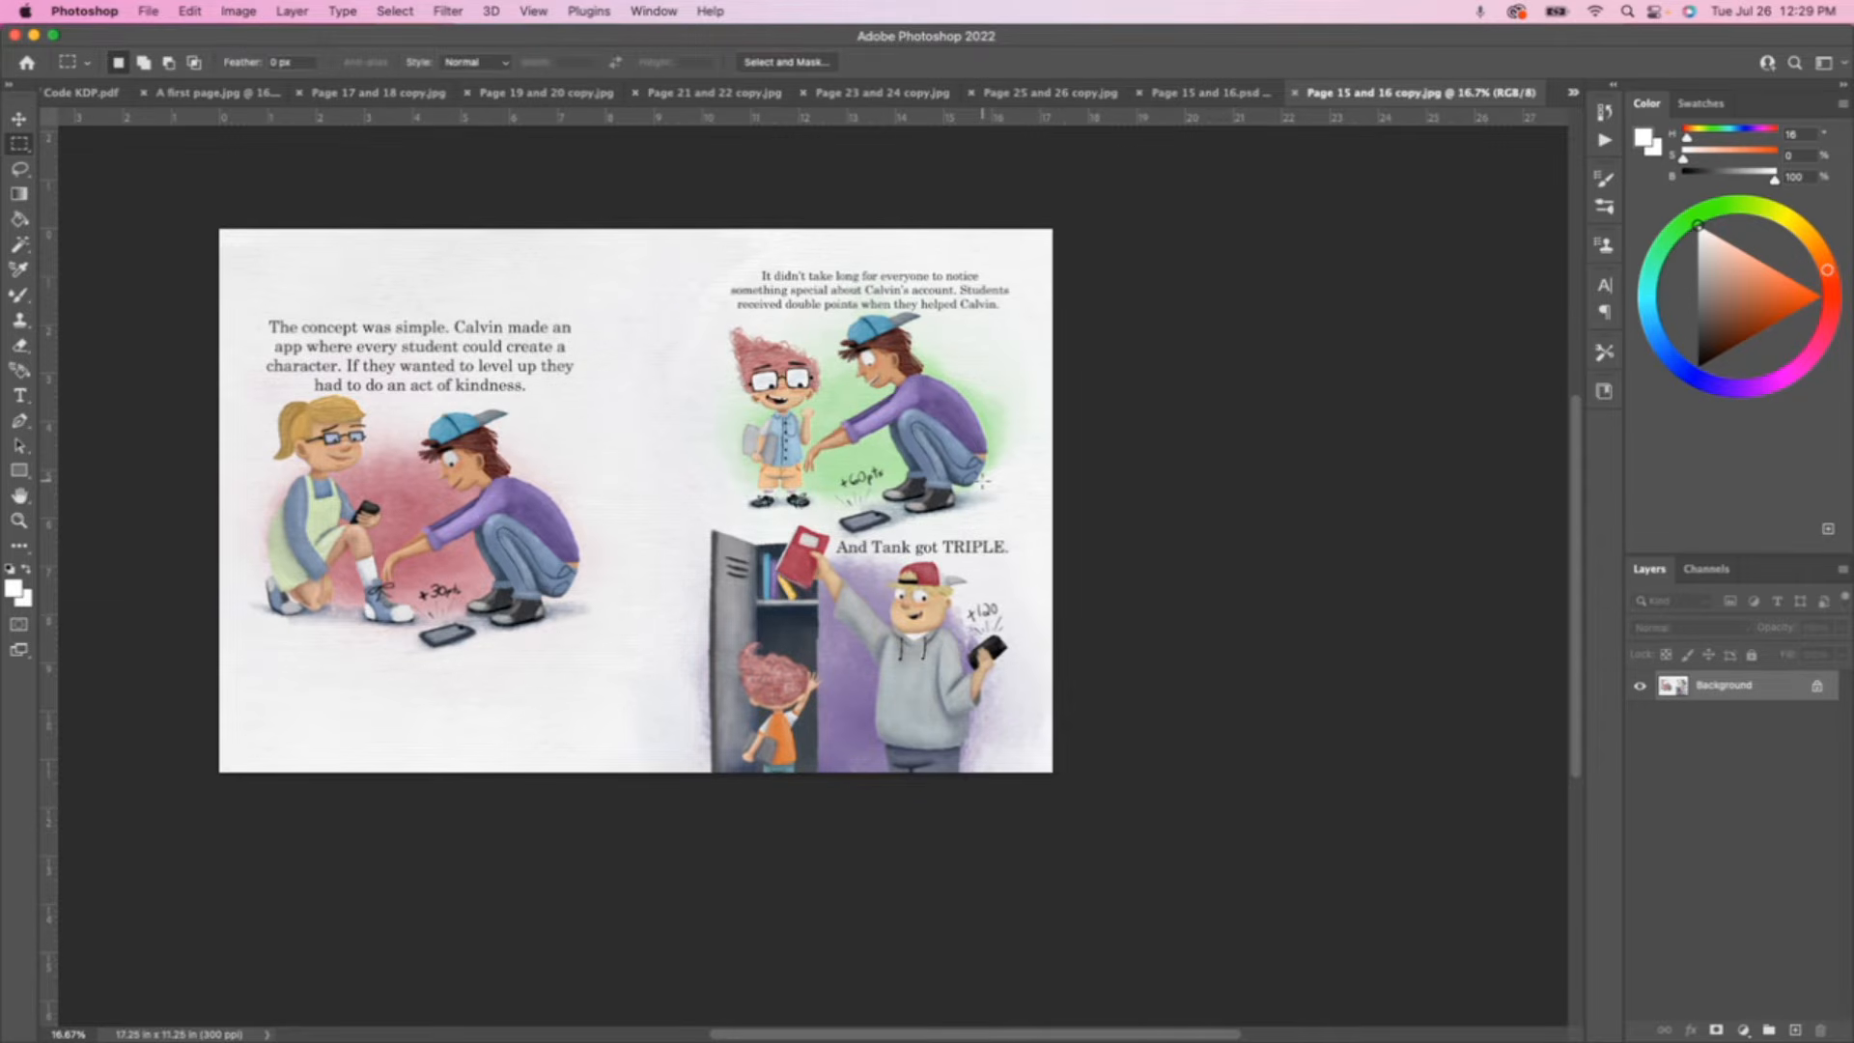
left_click_drag(542, 182, 1130, 805)
key("v")
left_click_drag(850, 346, 829, 426)
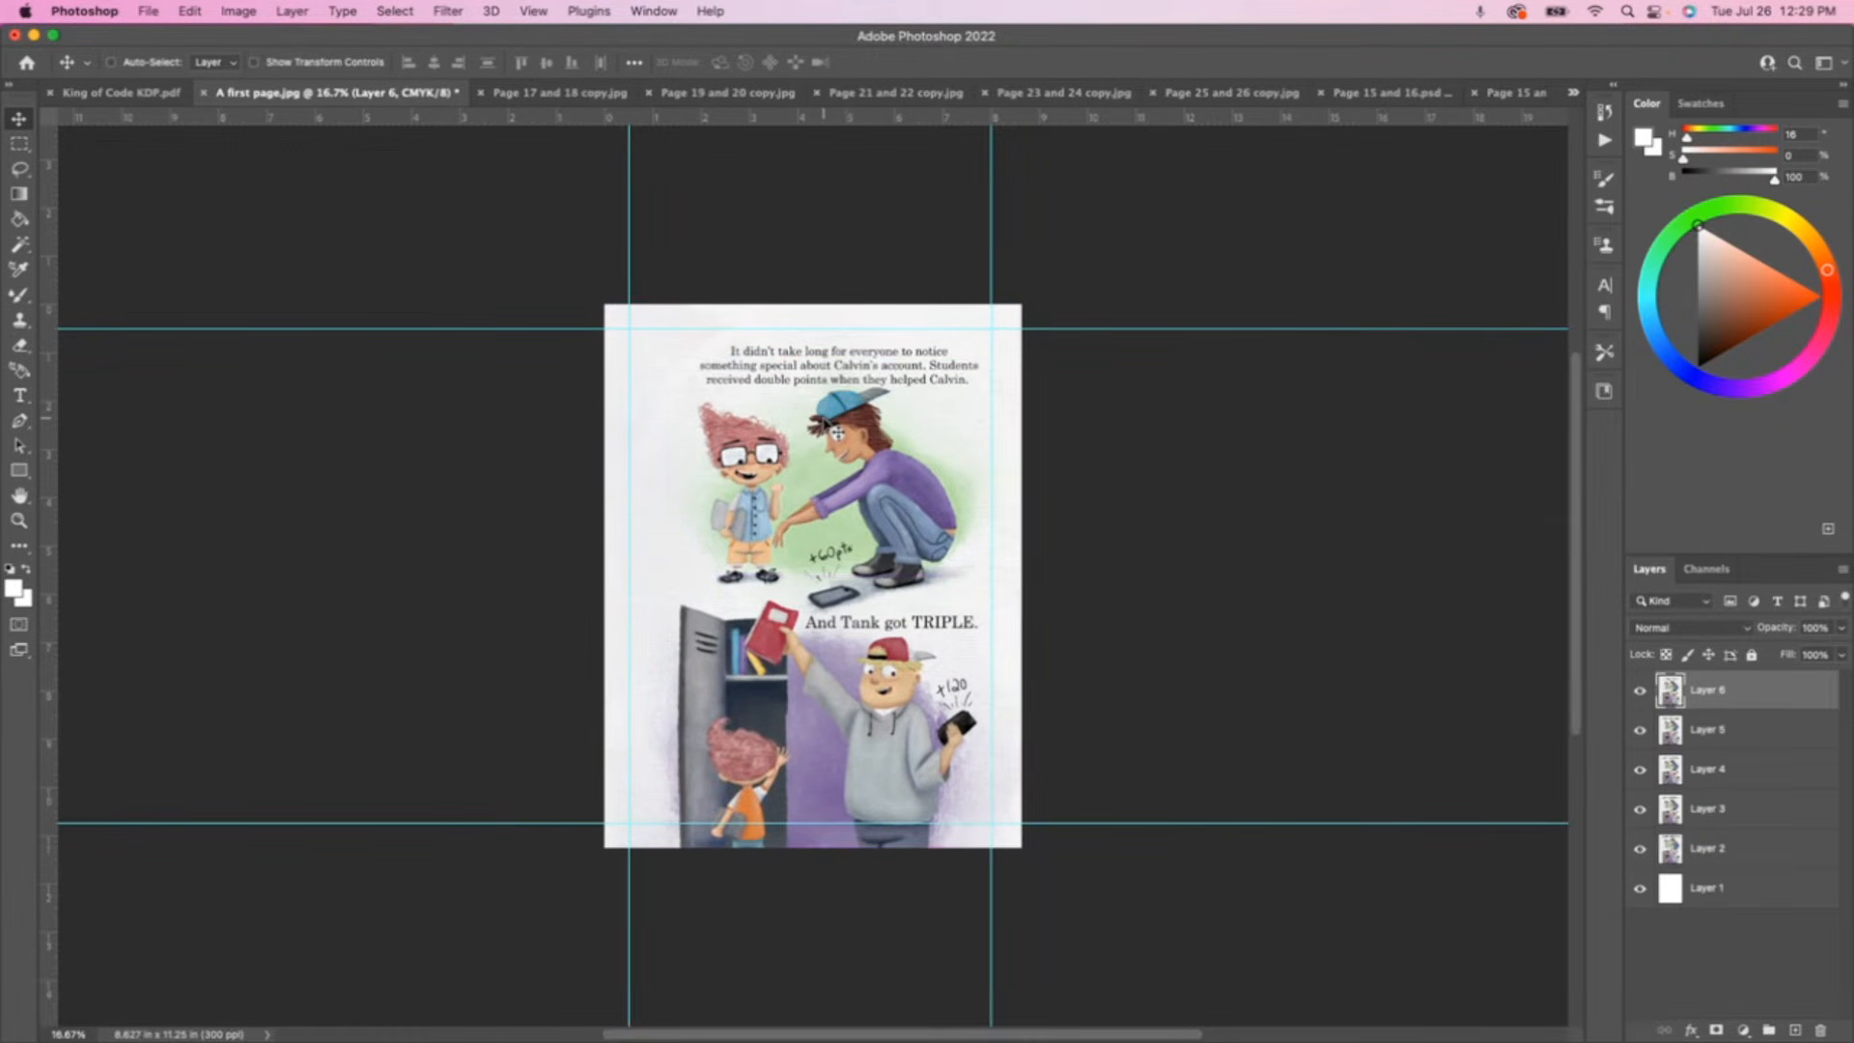
key("super+t")
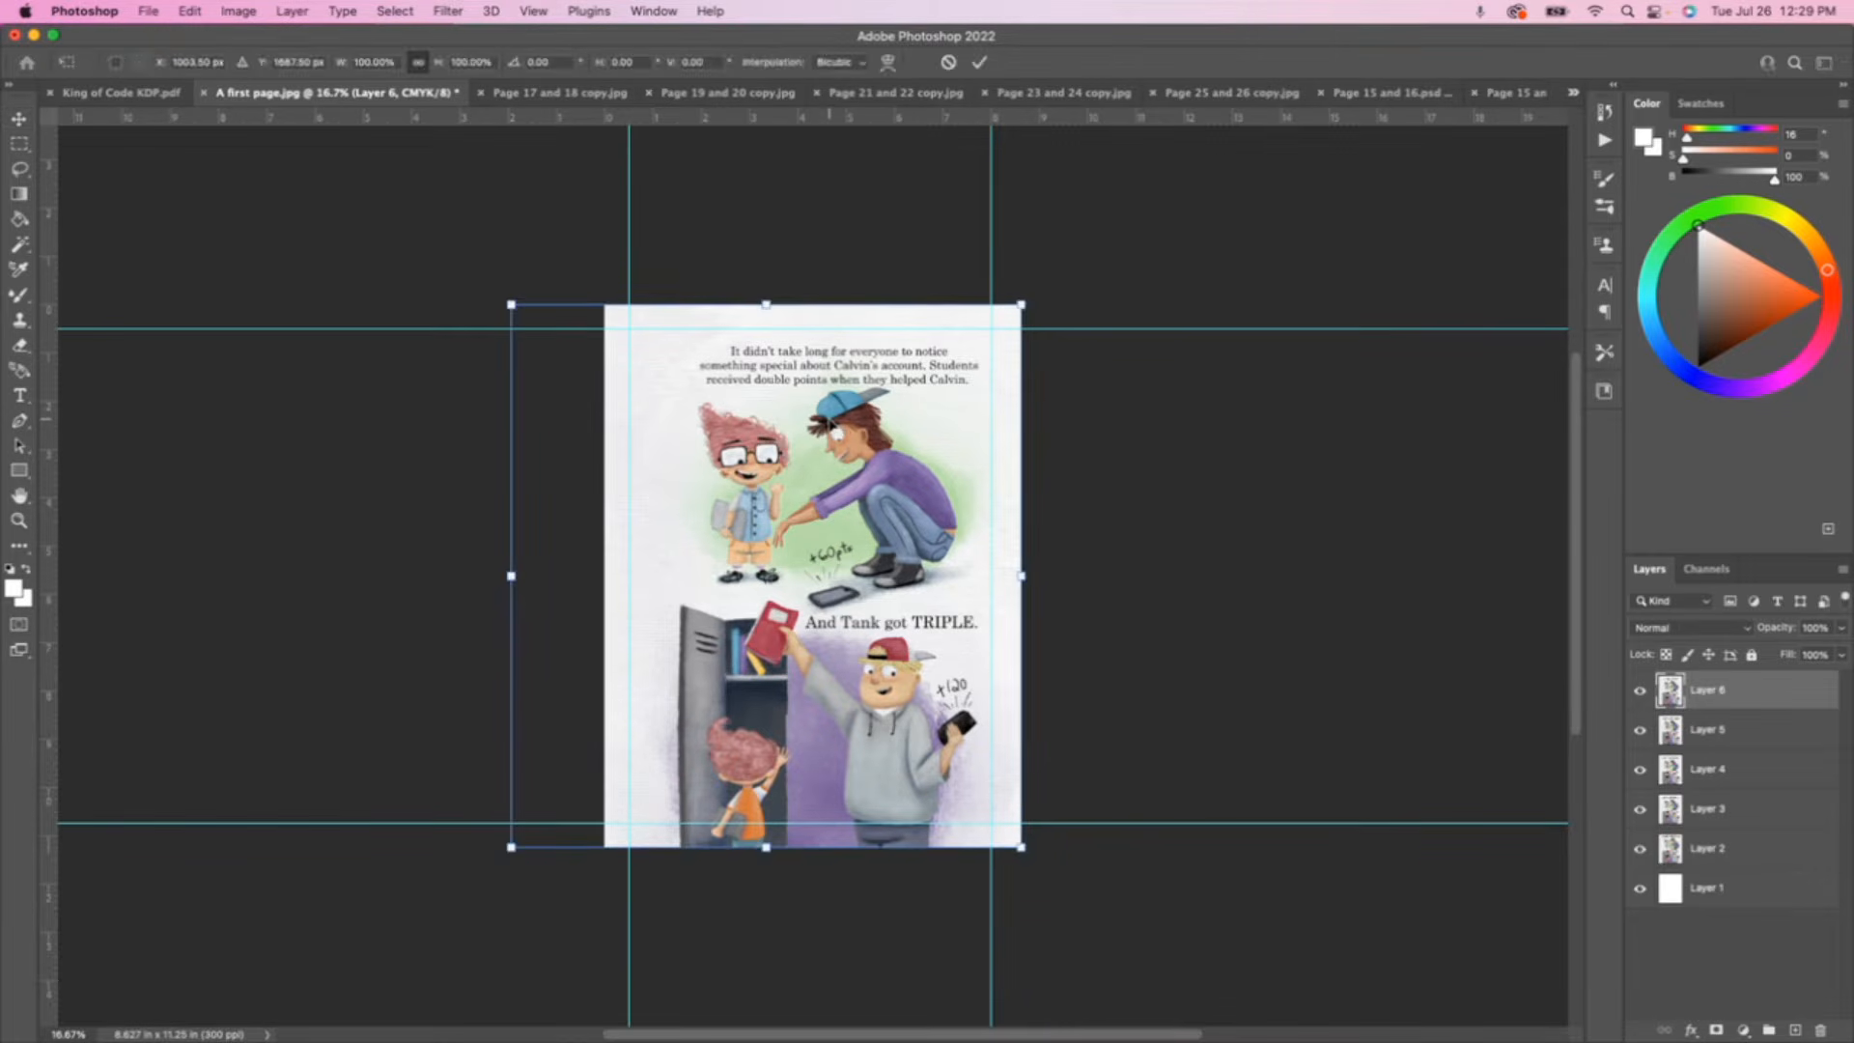
key("Return")
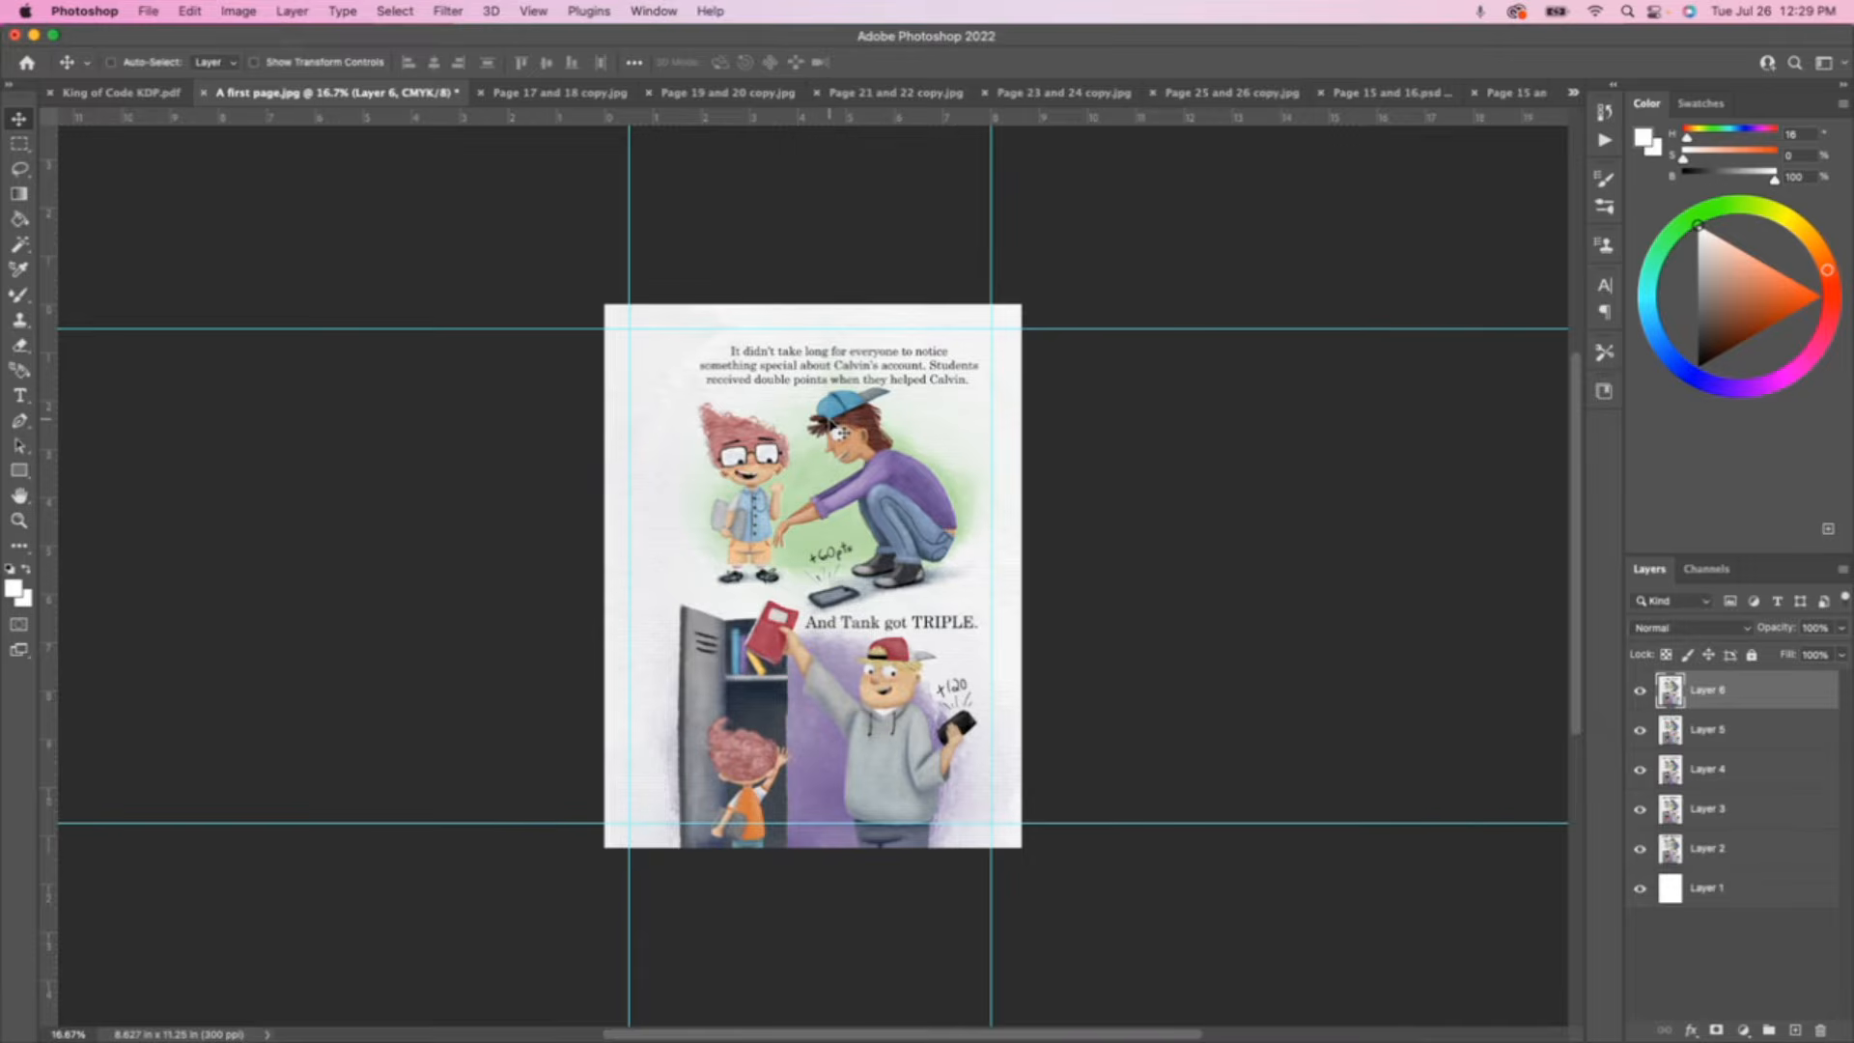
- Save a JPEG copy of the right-hand page now placed in the A first page.jpg template
left_click(148, 10)
left_click(193, 251)
left_click(850, 463)
left_click(1111, 601)
- Place the left-hand page of Page 17 and 18 copy.jpg in A first page.jpg and save a JPEG copy named Page 17 KDP
left_click(560, 93)
left_click(333, 93)
key("super+v")
key("super+alt+s")
type("Page 17 KDP")
left_click(1055, 354)
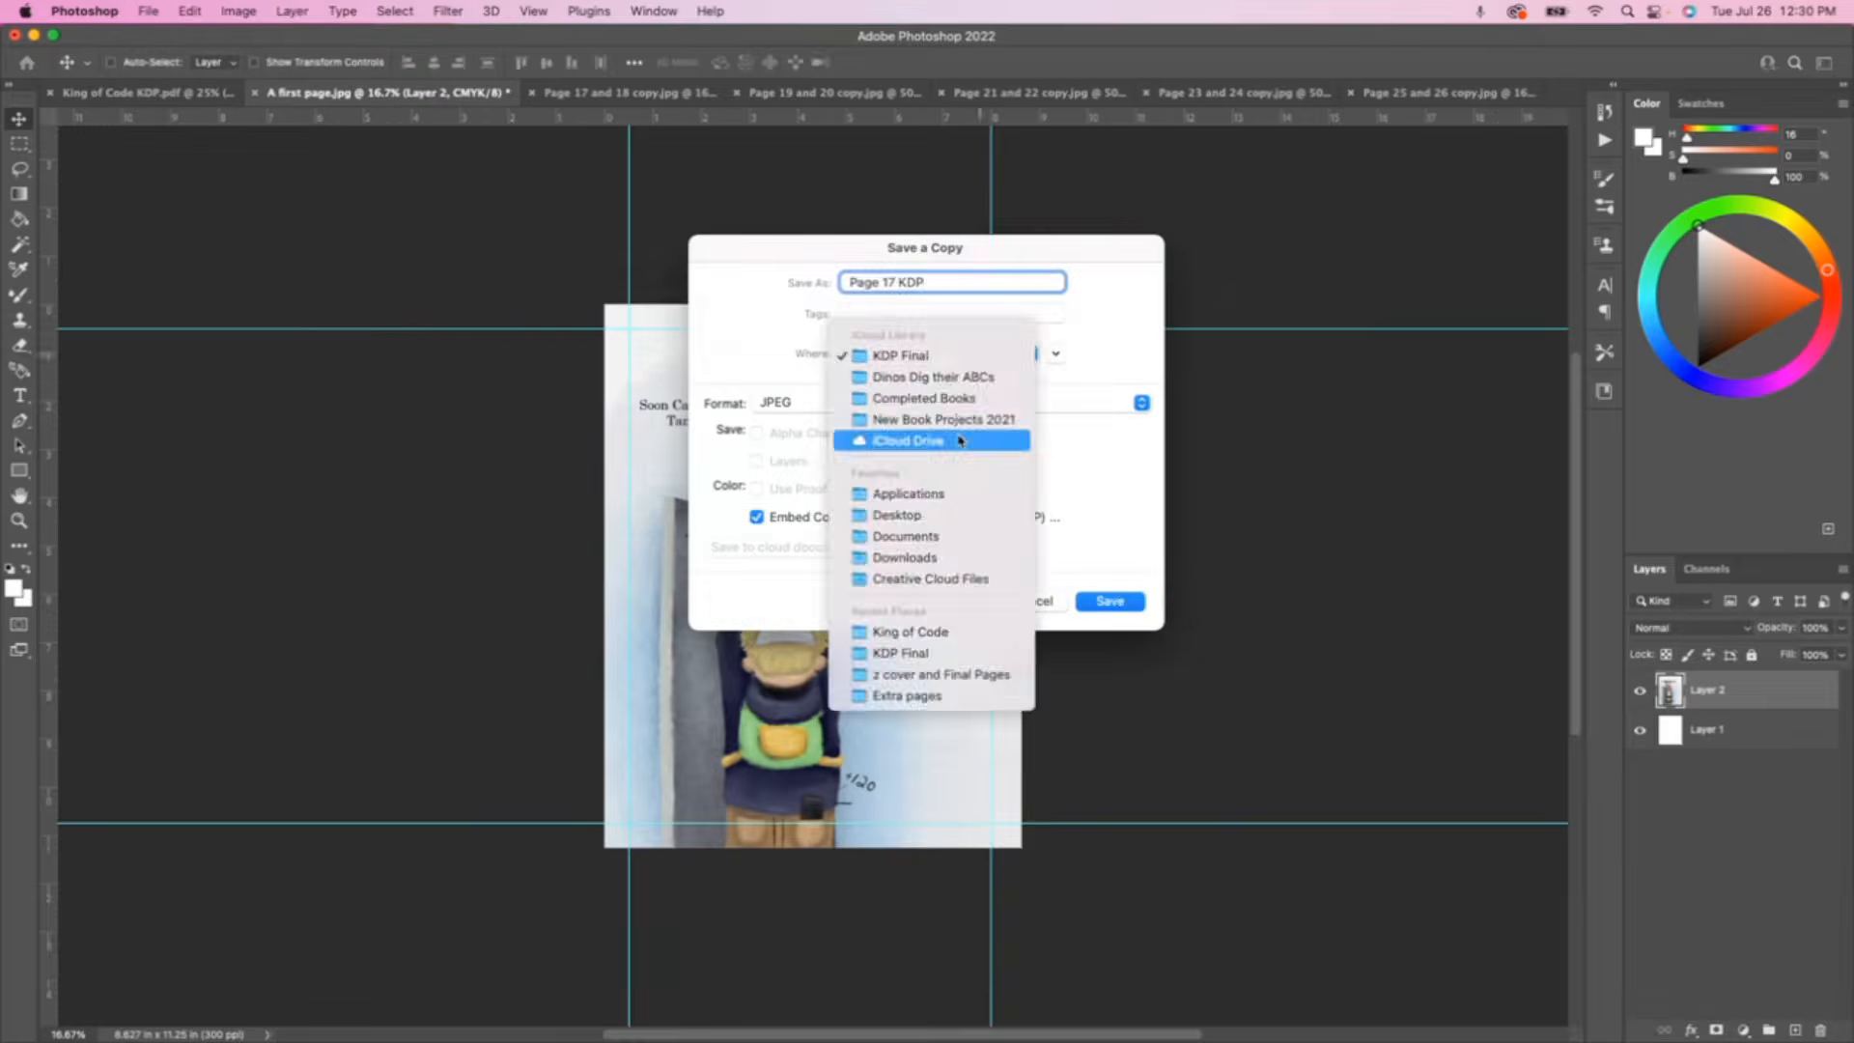
left_click(959, 440)
left_click(1110, 601)
- Rebreak the right page's paragraph in Page 17 and 18.psd after "Calvin" and "had", and reposition it above the two characters
key("super+o")
key("Return")
key("super+v")
key("super+o")
key("Return")
key("t")
left_click(643, 382)
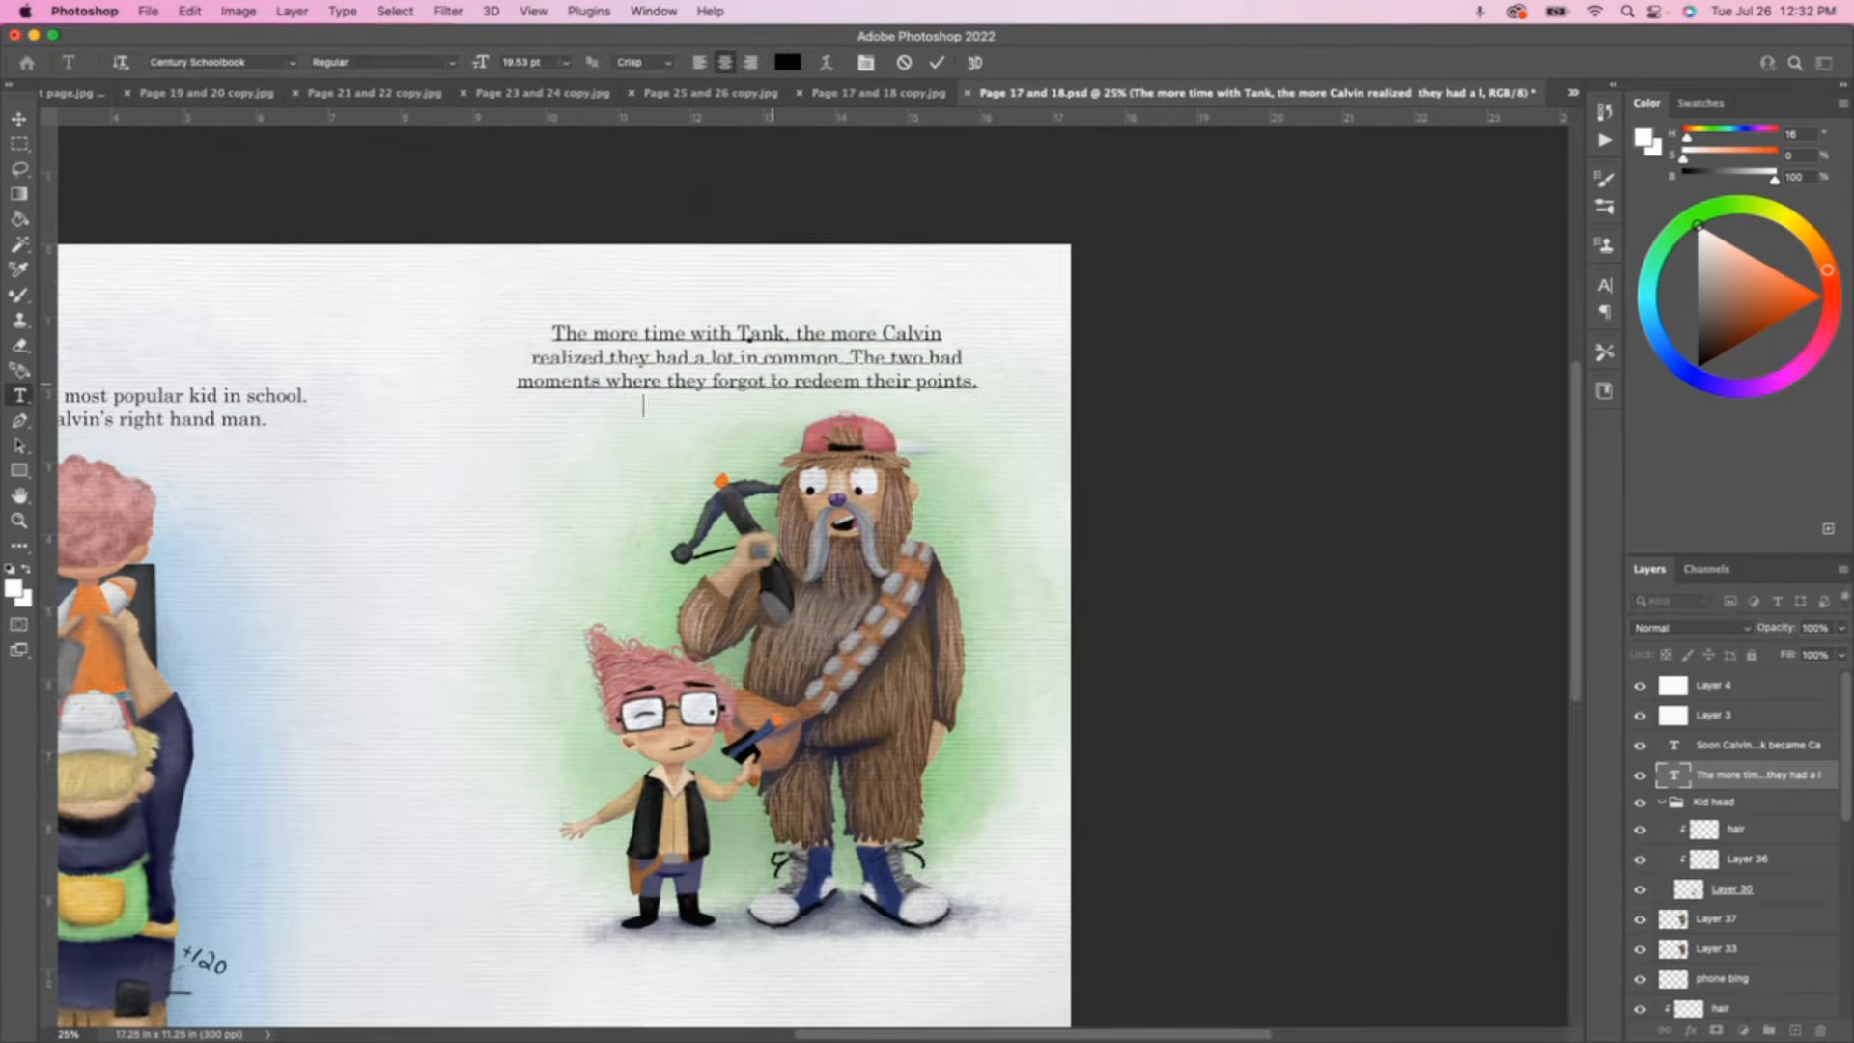
key("super+Return")
key("v")
left_click_drag(750, 336, 807, 359)
- Save Page 17 and 18.psd, update its JPEG copy, and reopen Page 17 and 18 copy.jpg
key("super+s")
key("super+alt+s")
left_click(1055, 354)
left_click(938, 472)
key("Return")
key("super+o")
key("Return")
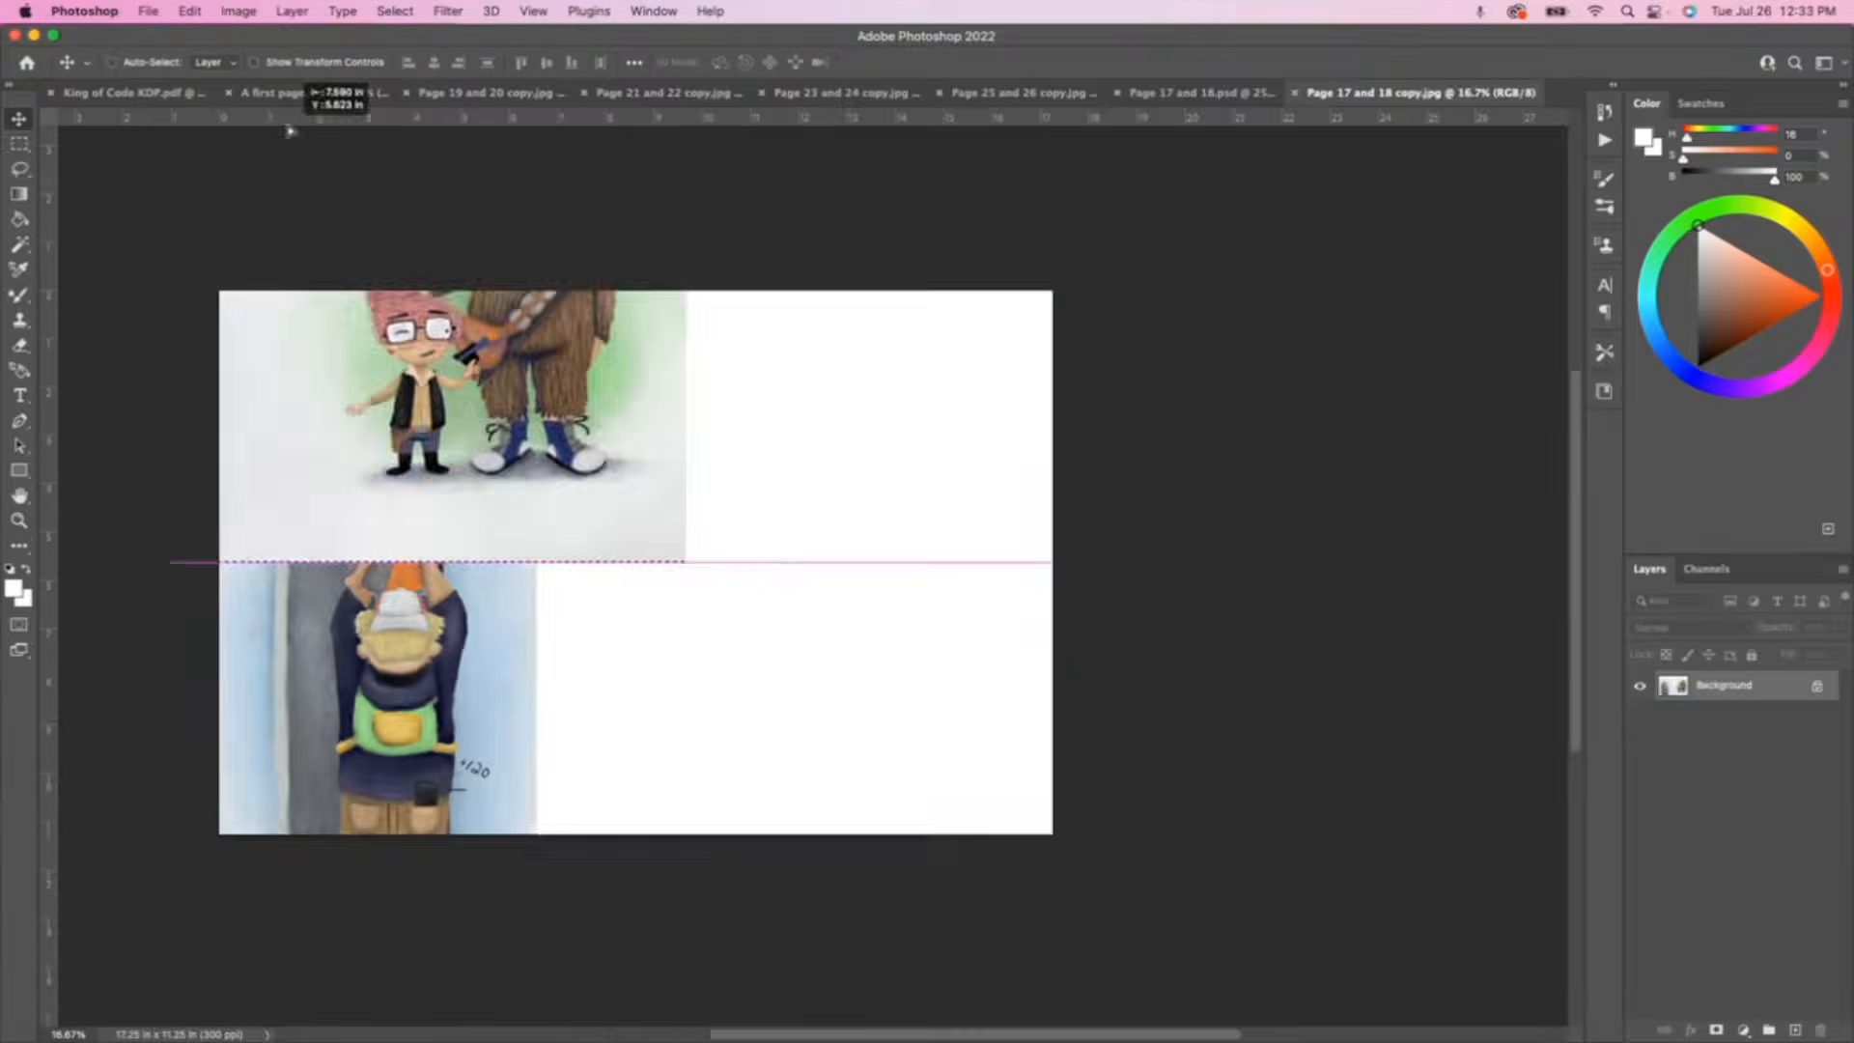
- Copy the right-hand page of Page 17 and 18 copy.jpg into the A first page.jpg template
left_click(275, 93)
key("super+s")
key("Return")
key("super+v")
key("super+o")
key("Escape")
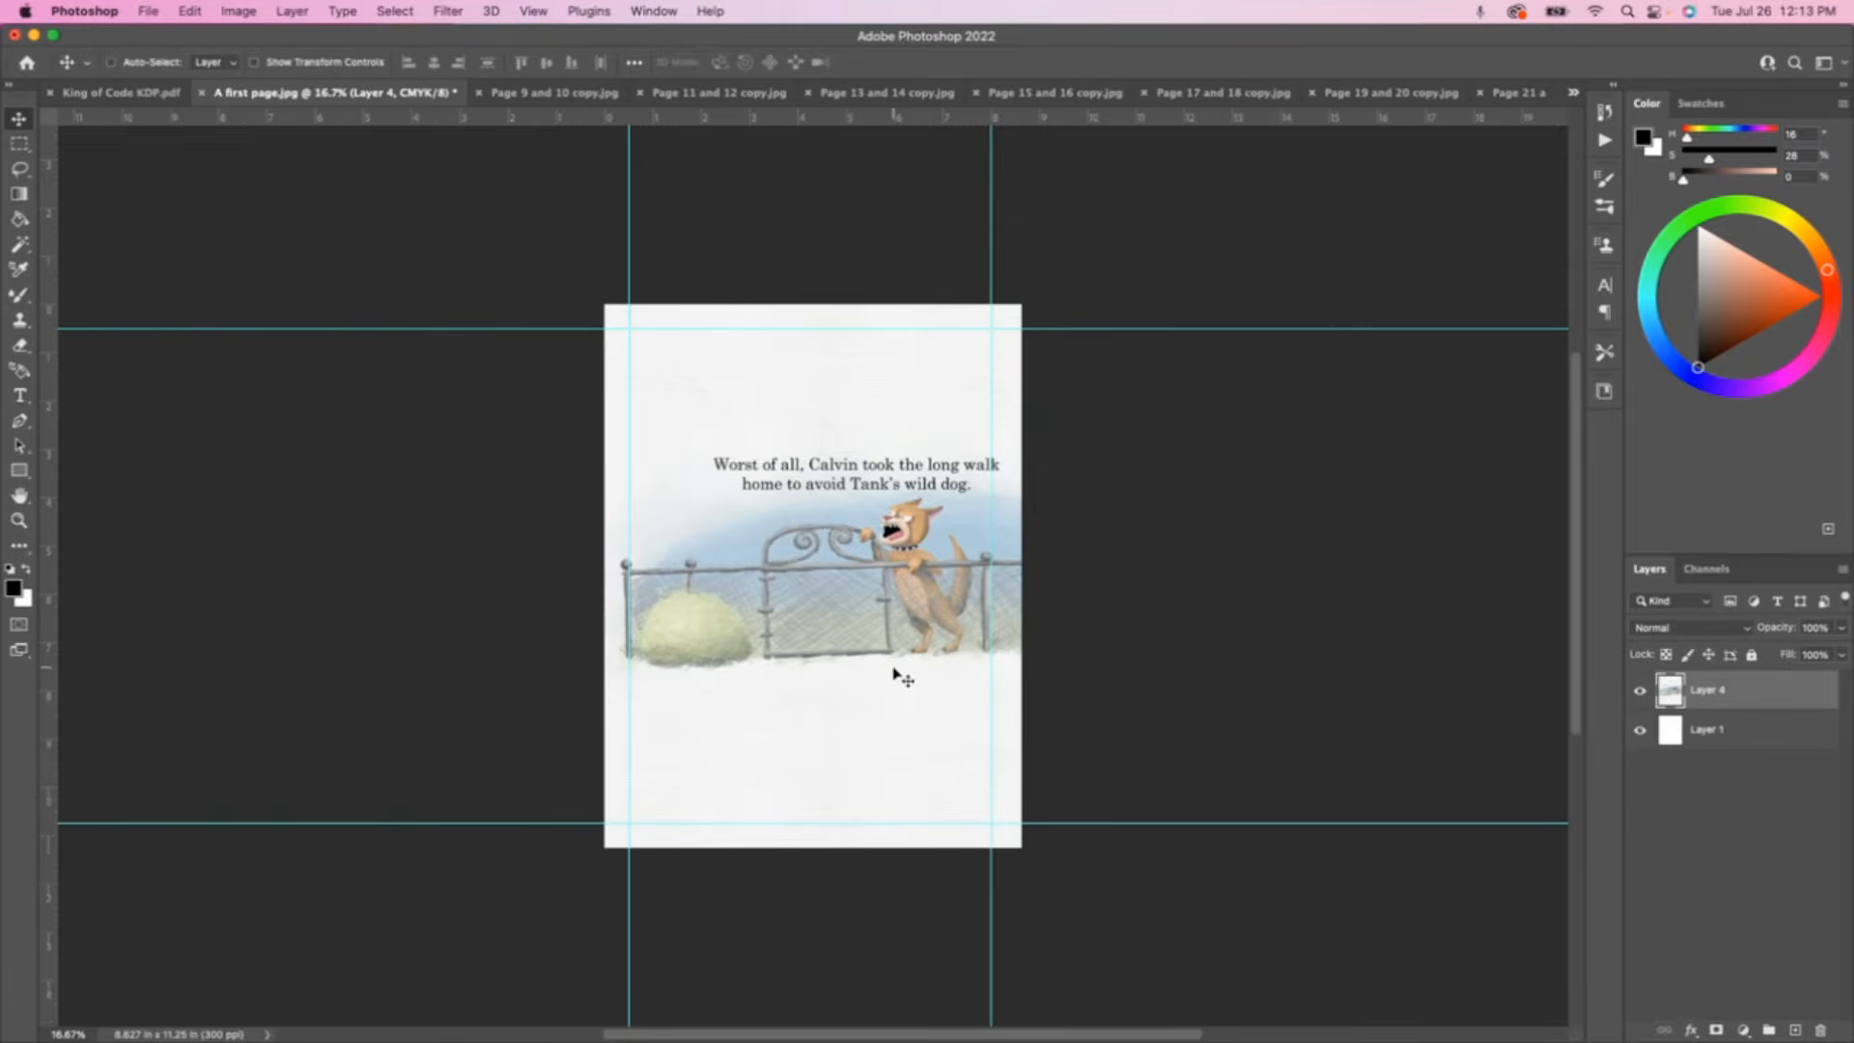
- Start saving the wild dog page placed in A first page.jpg
left_click(148, 11)
left_click(231, 242)
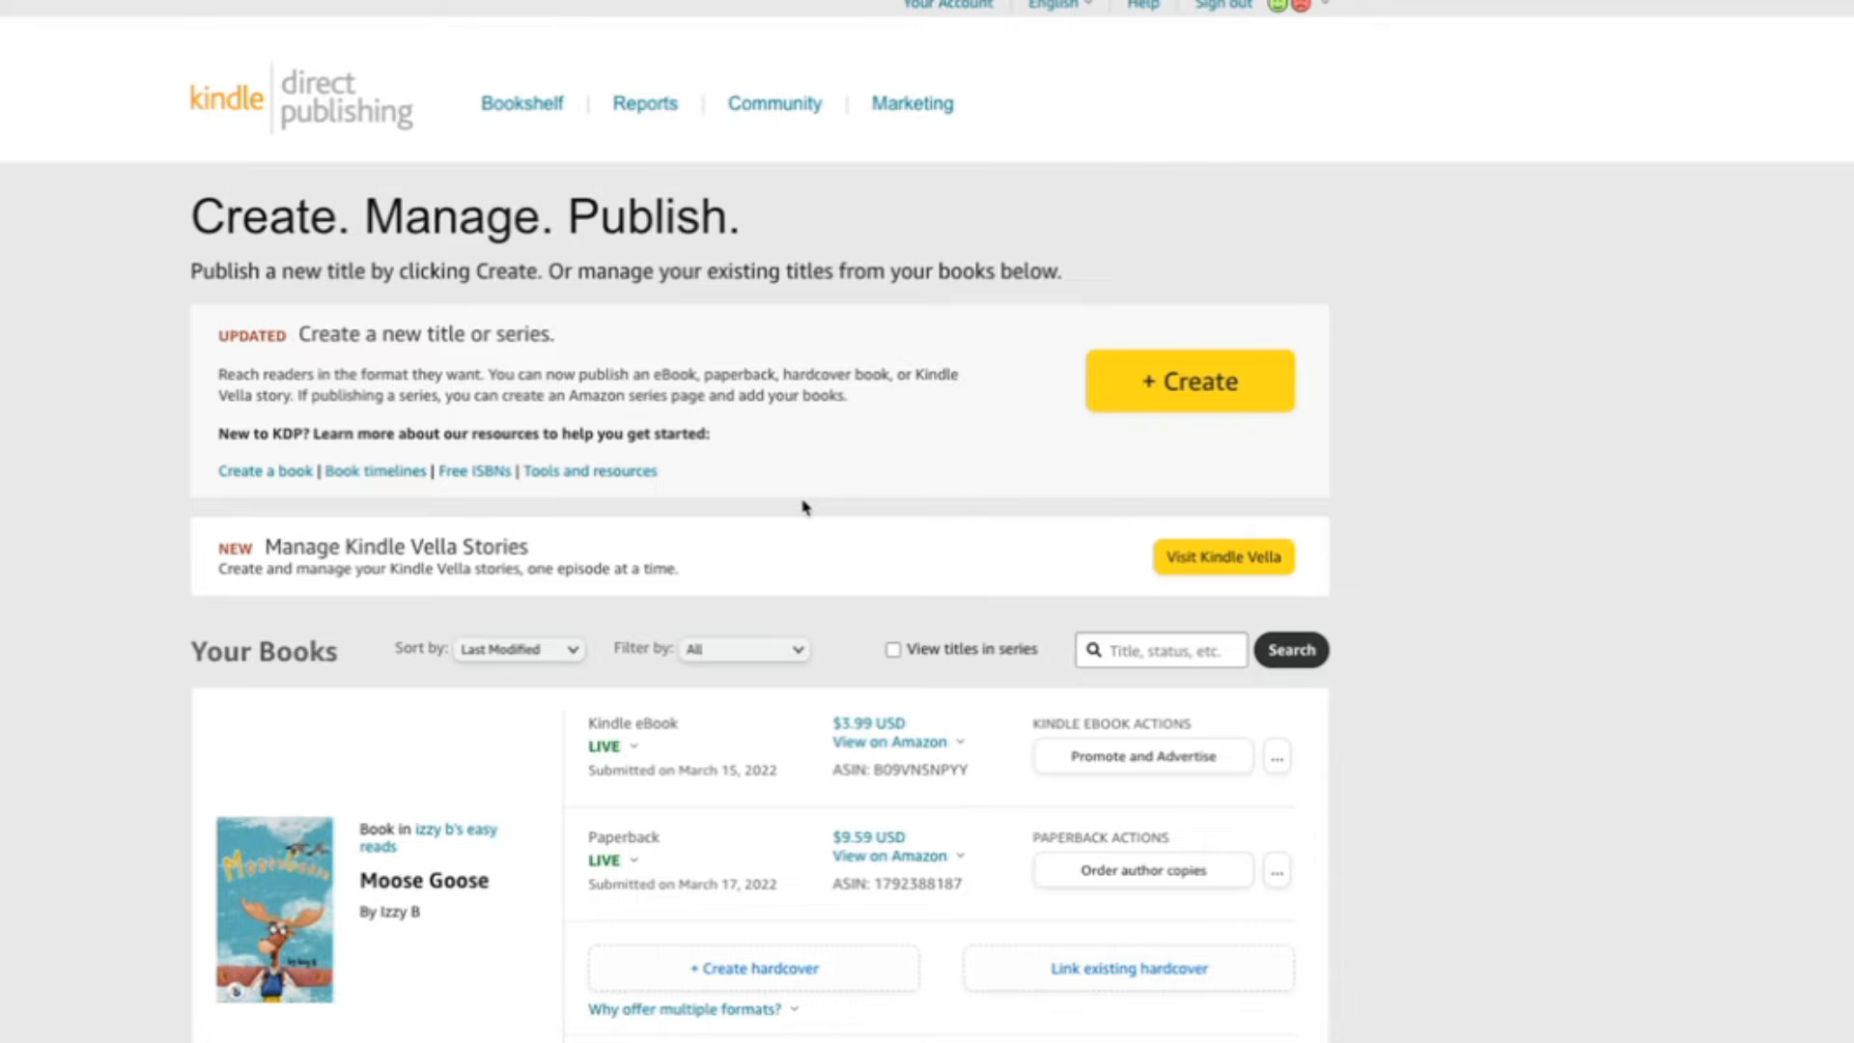
- Switch to Kindle Direct Publishing, create a new paperback, and enter King of Code as the book title
scroll(804, 505, "down", 1)
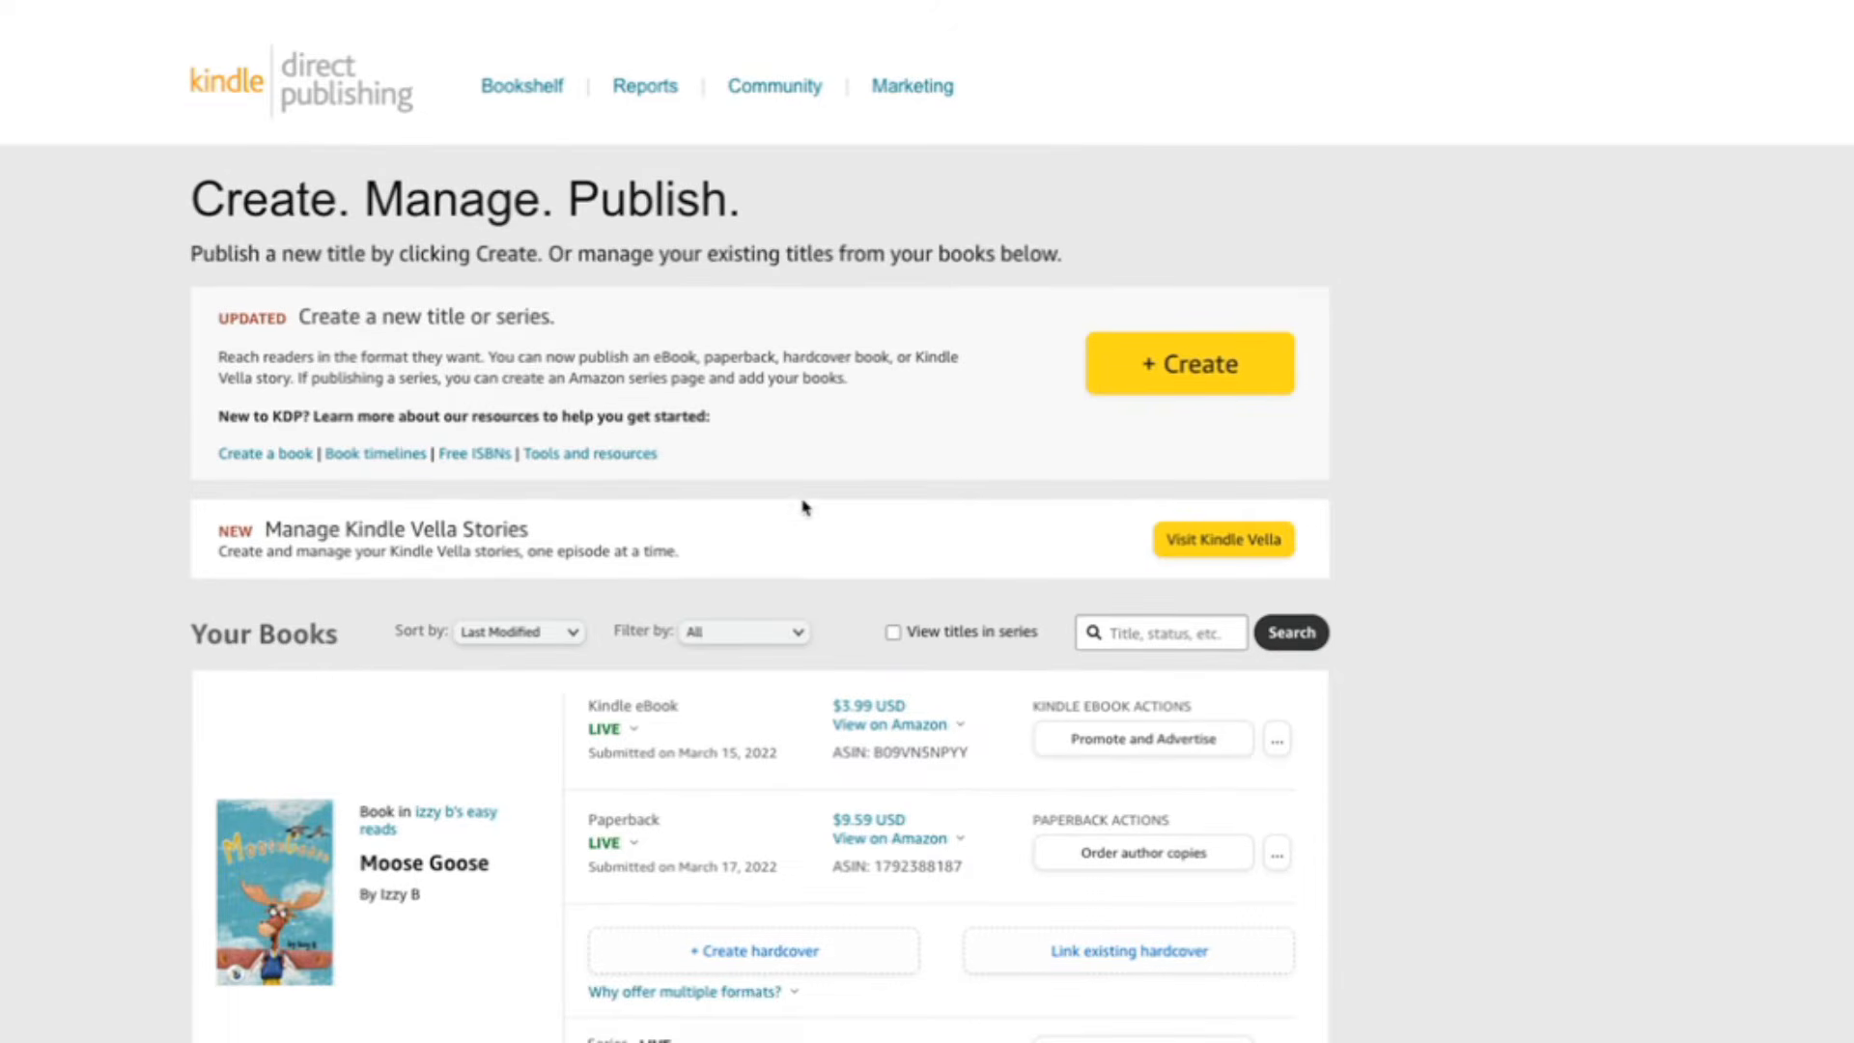
left_click(1115, 390)
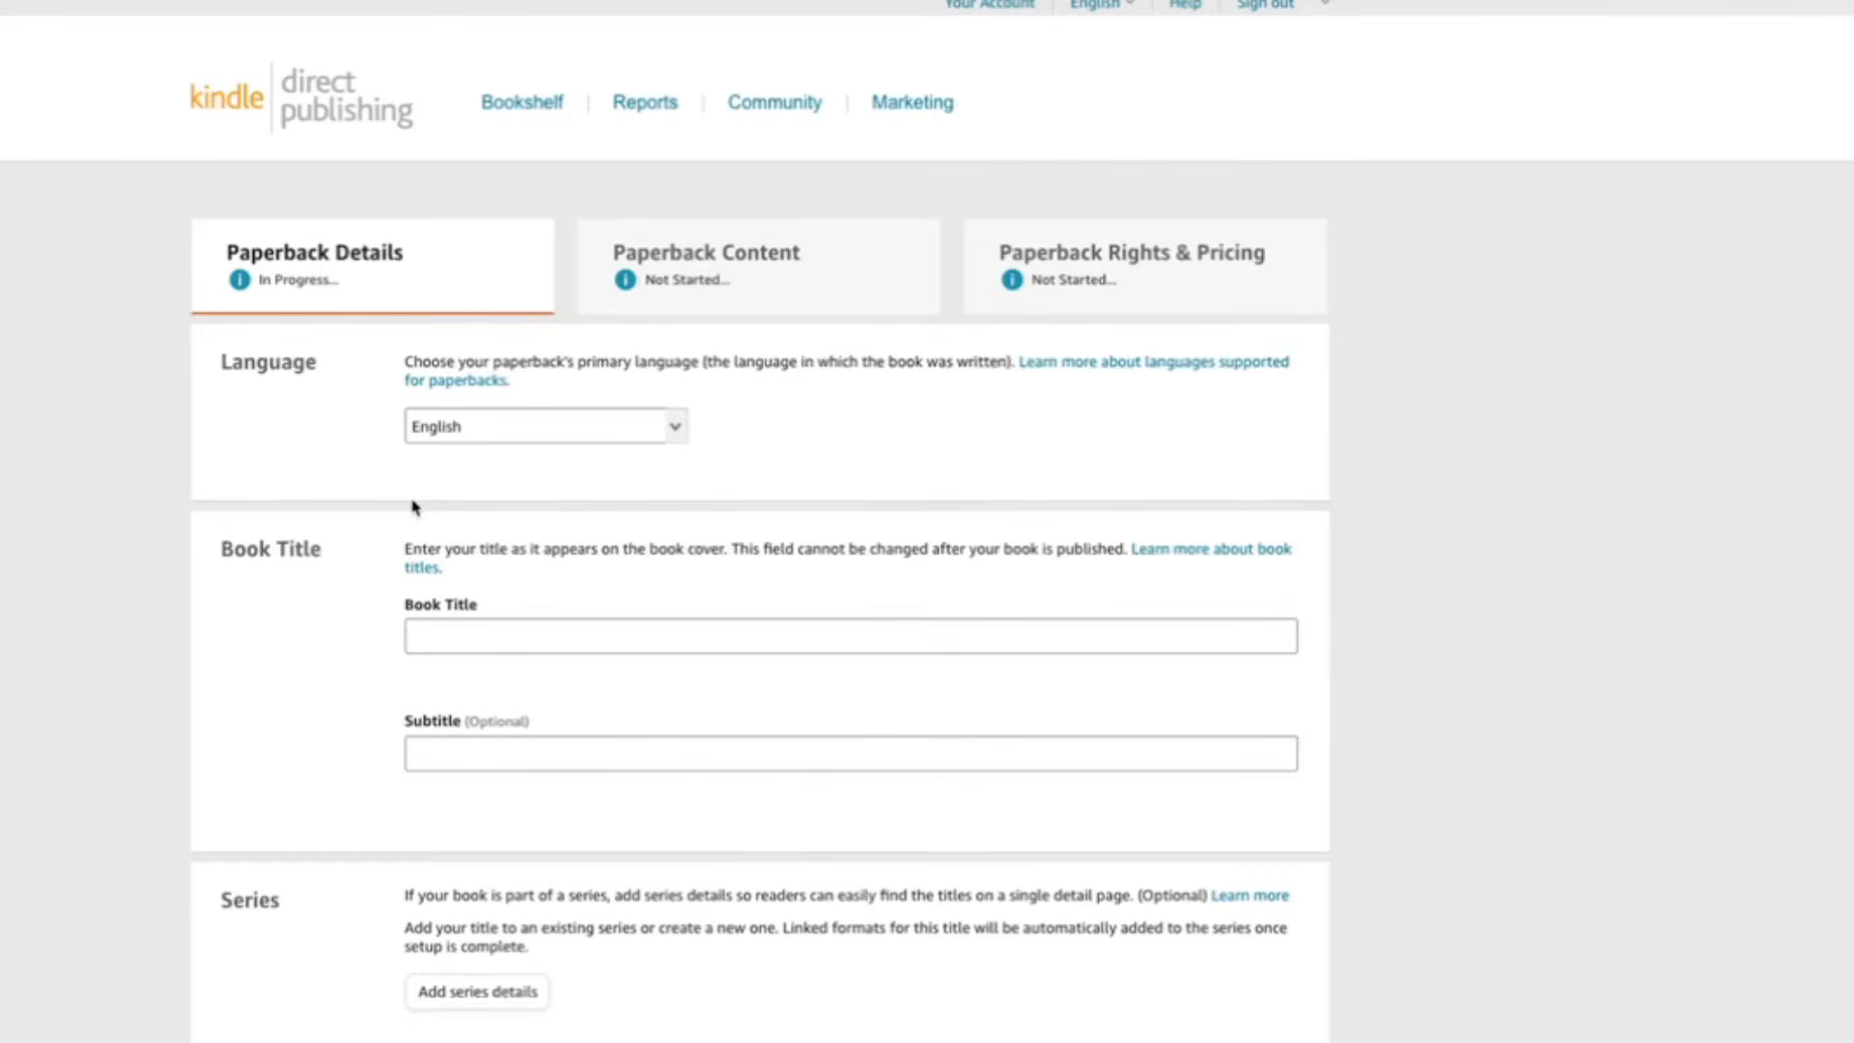
scroll(415, 507, "down", 1)
left_click(477, 614)
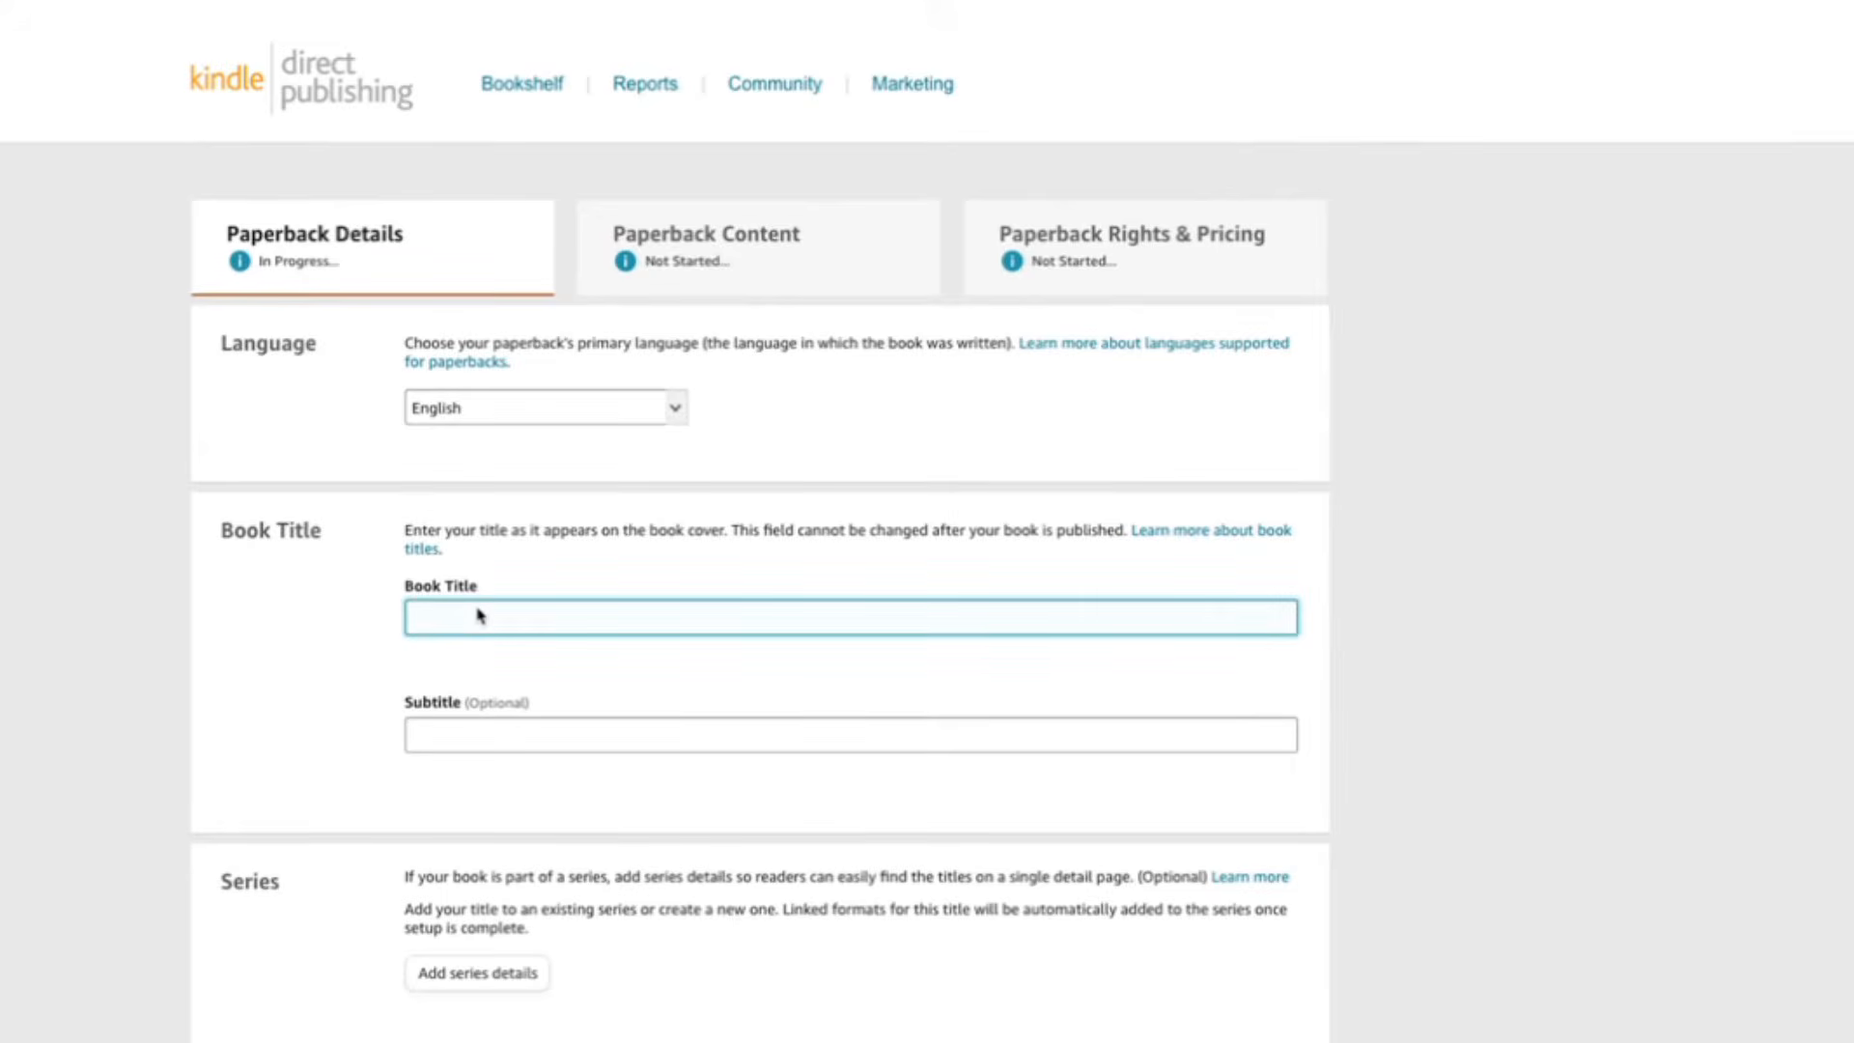
type("King of Code")
left_click(336, 631)
- Fill in the primary author's first and last name
scroll(340, 634, "down", 4)
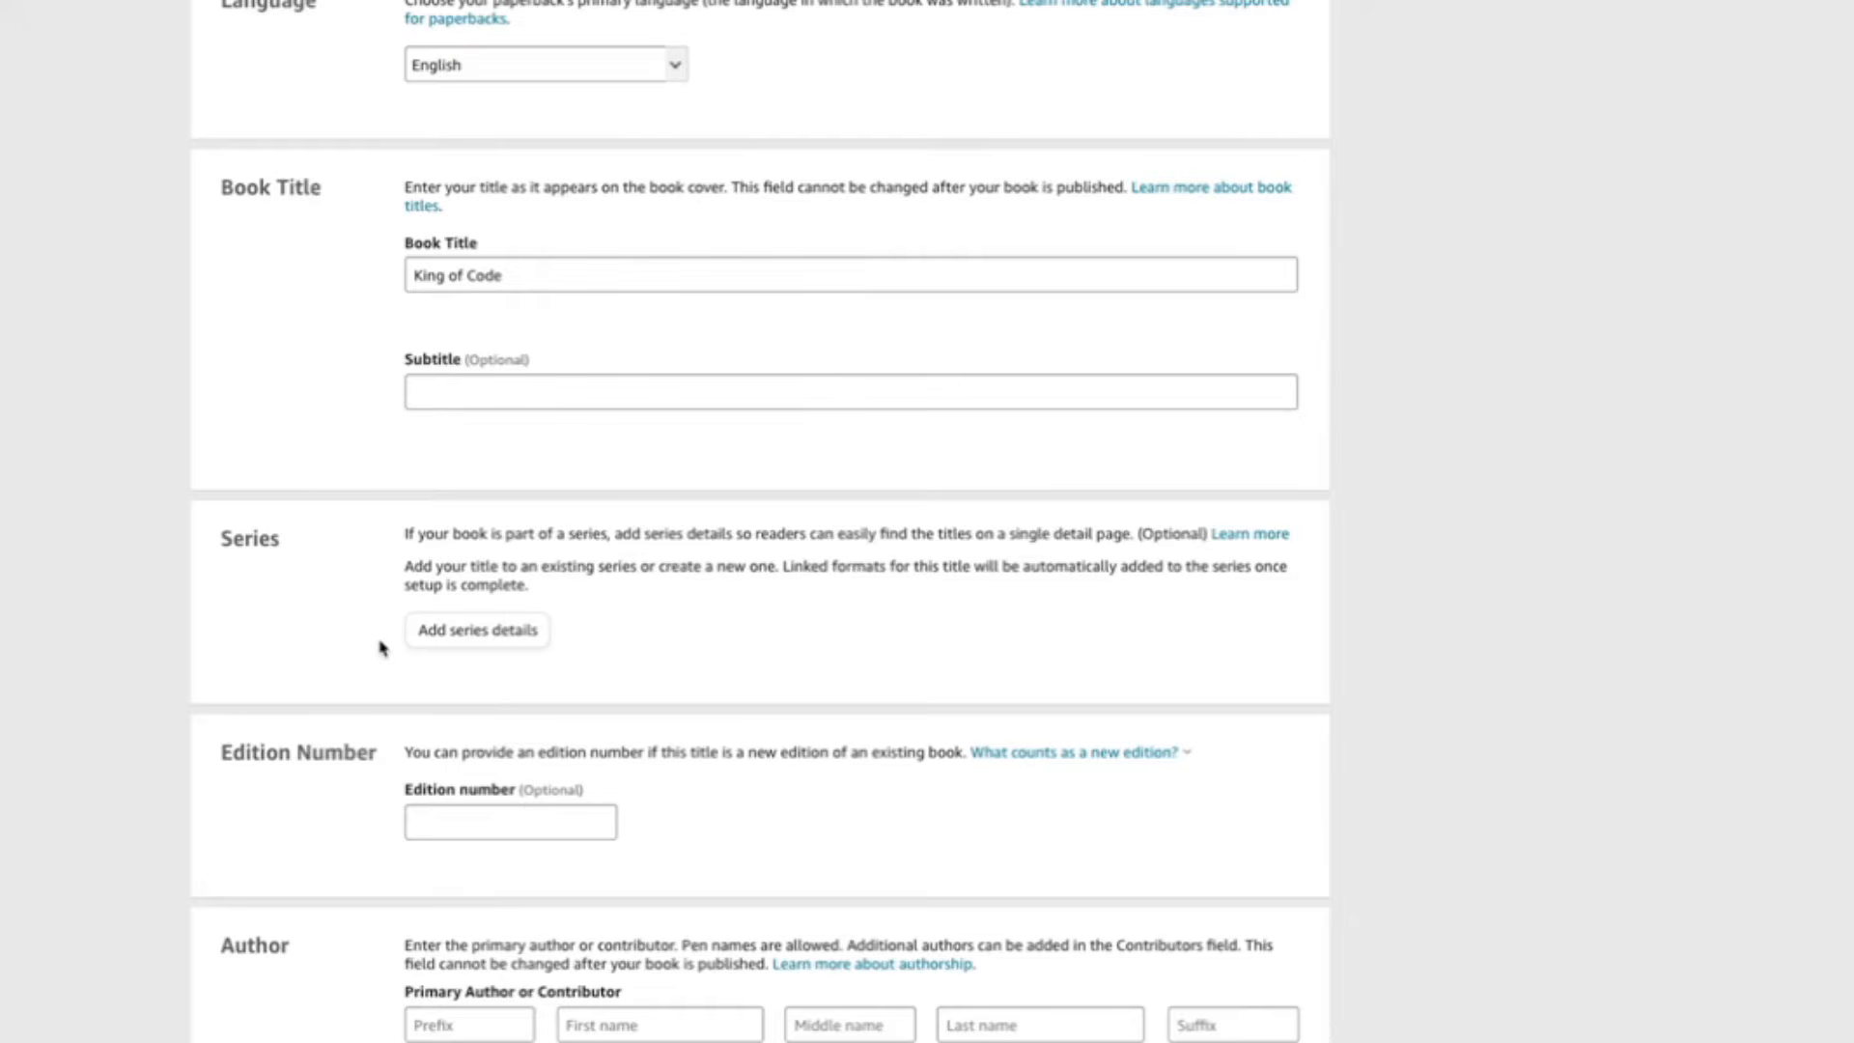
scroll(381, 649, "down", 2)
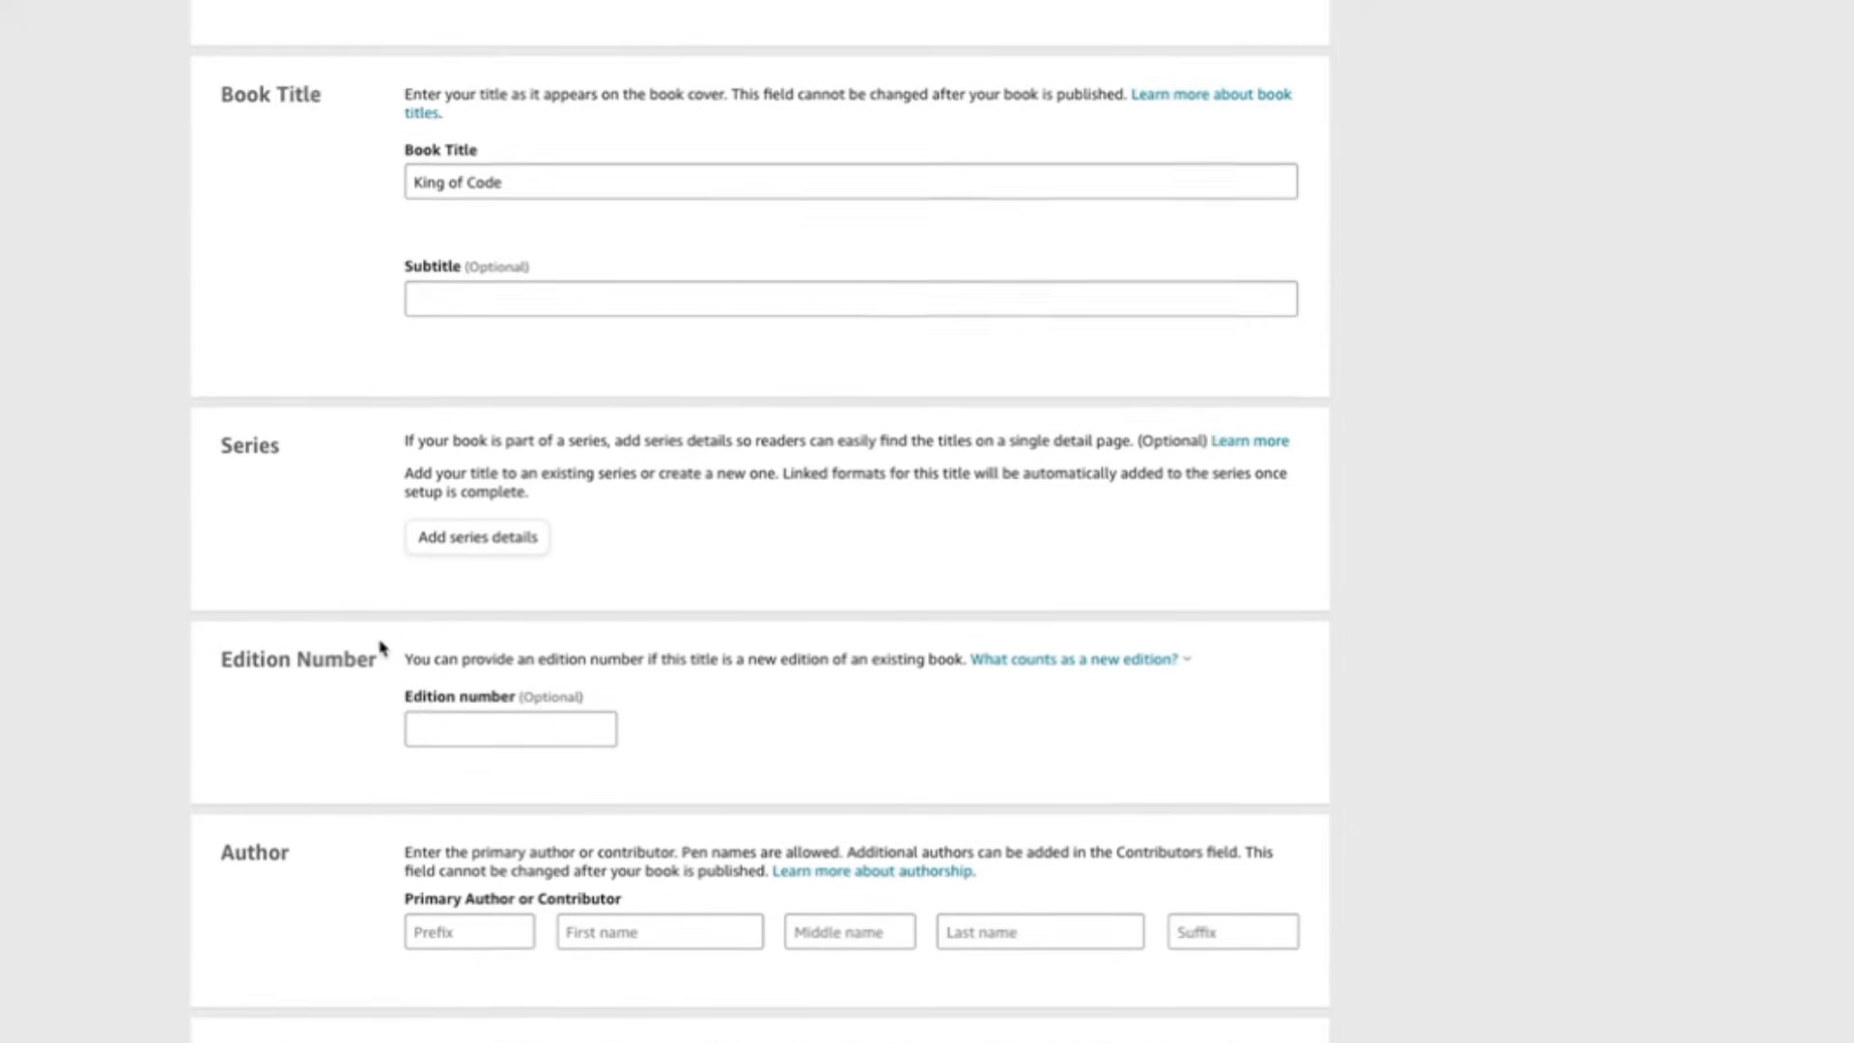
scroll(350, 746, "down", 2)
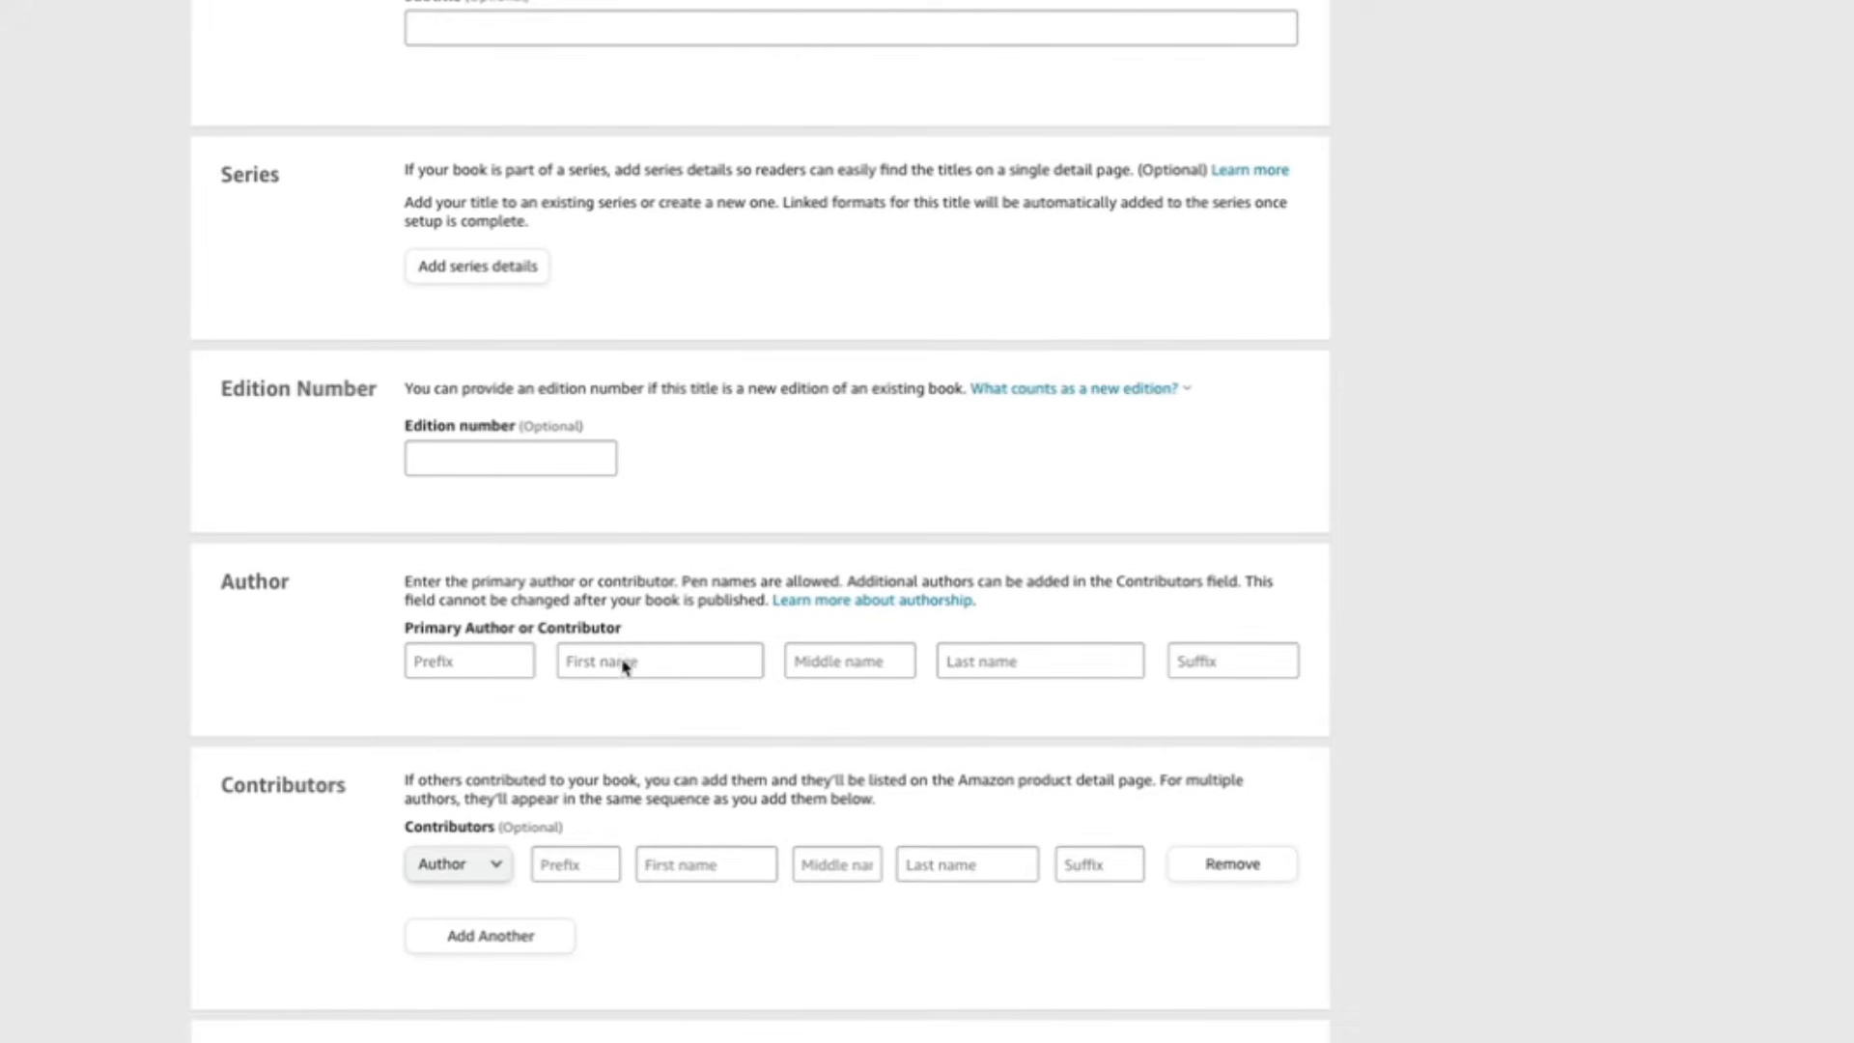
scroll(623, 662, "down", 1)
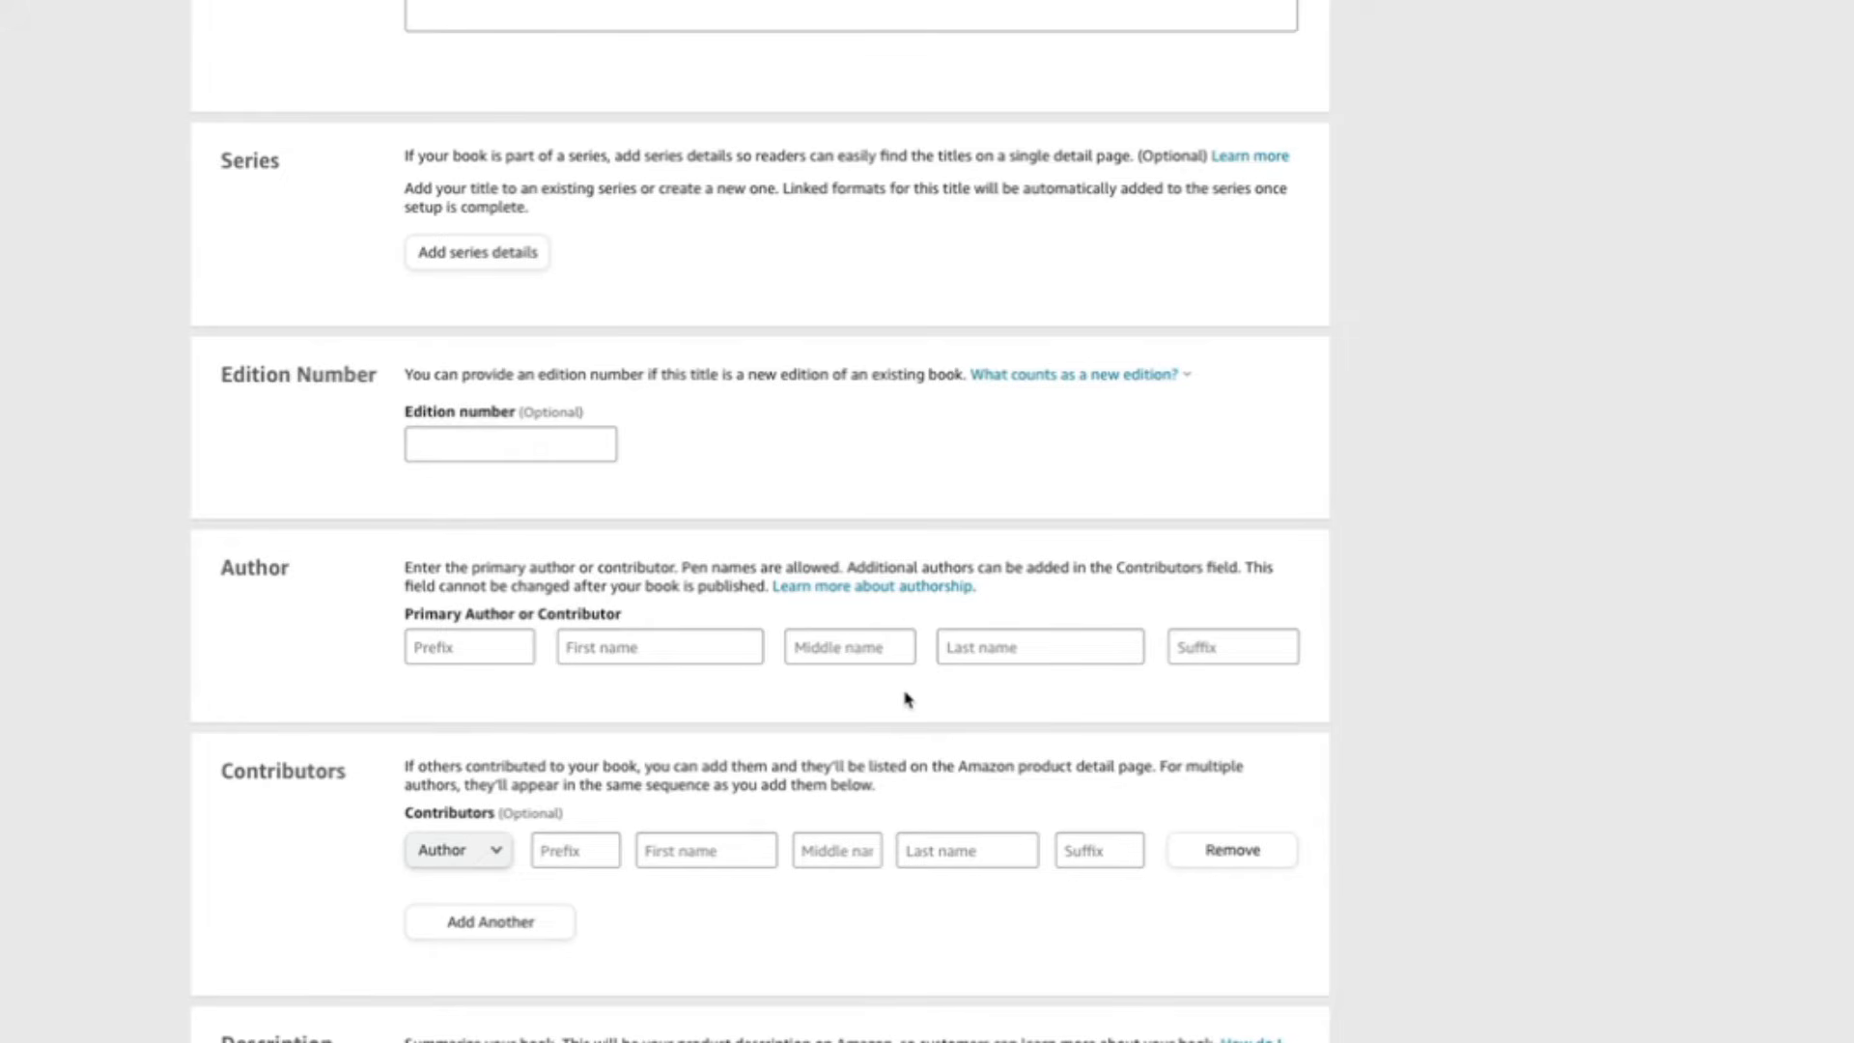
left_click(704, 649)
type("Izzy")
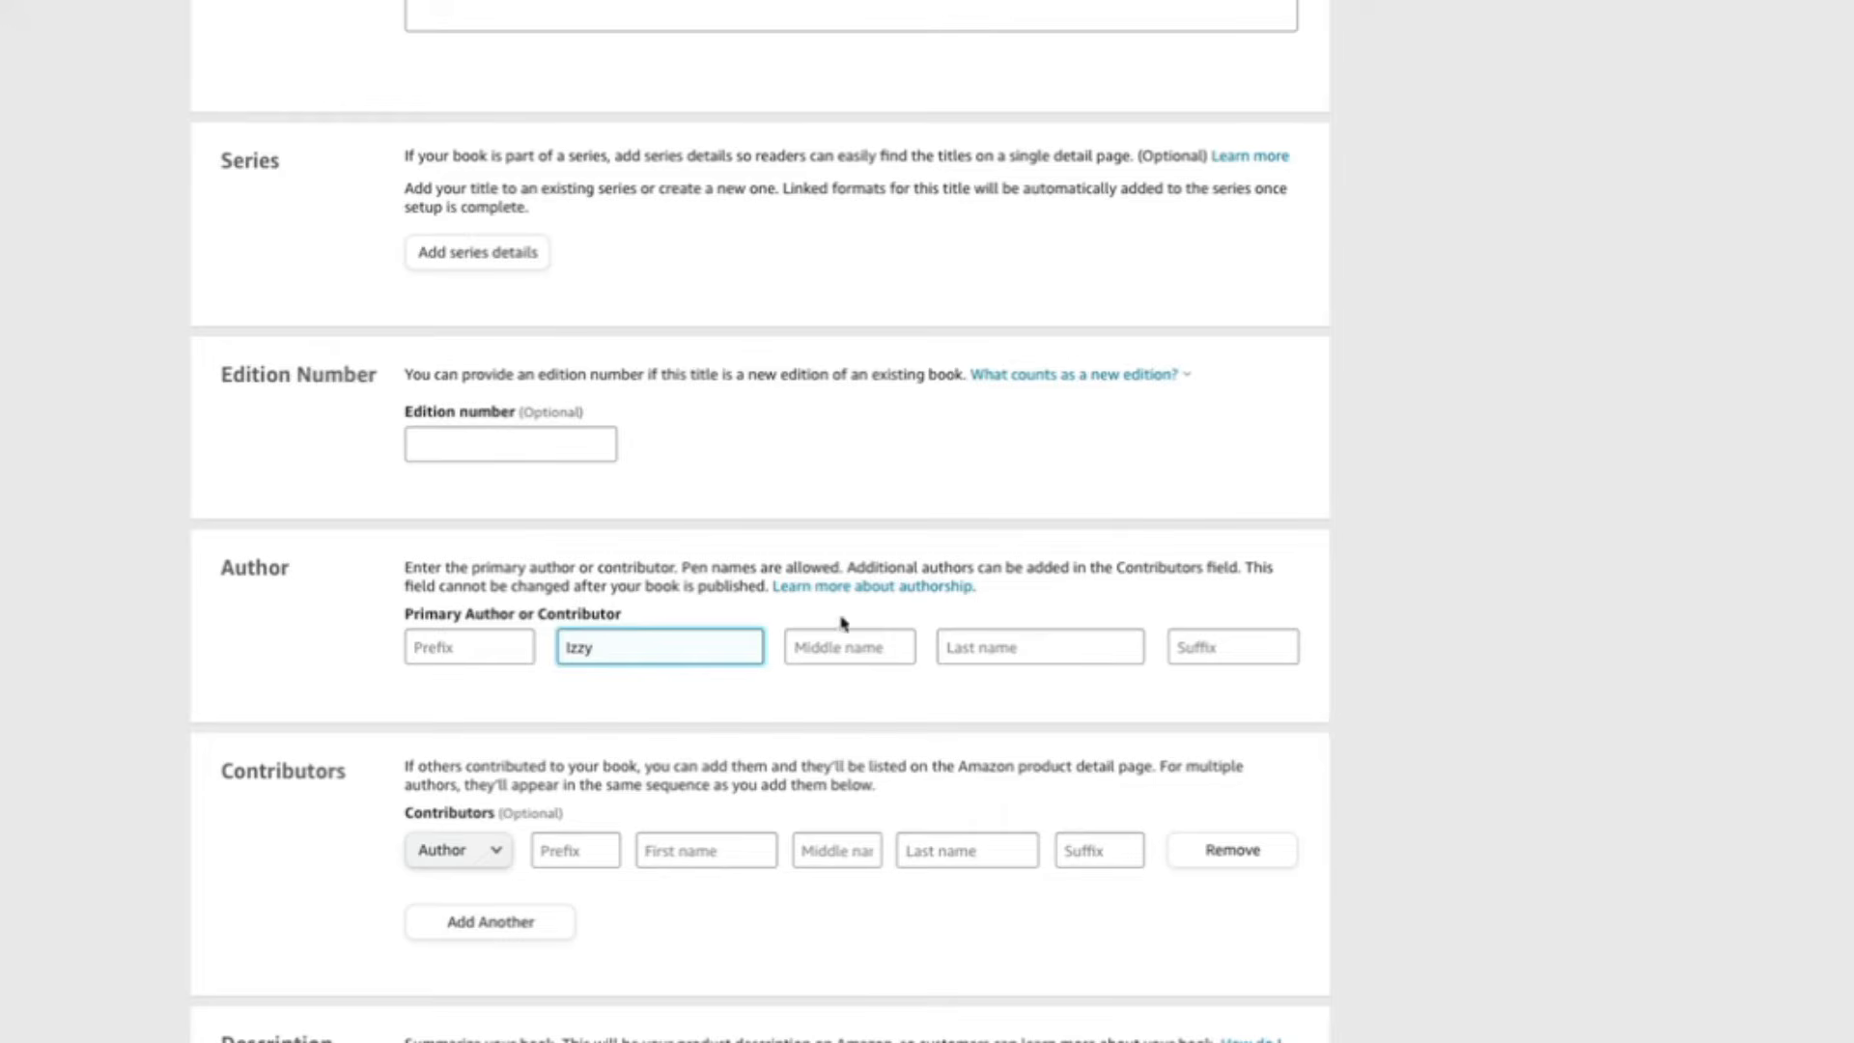
left_click(963, 652)
type("B")
left_click(823, 699)
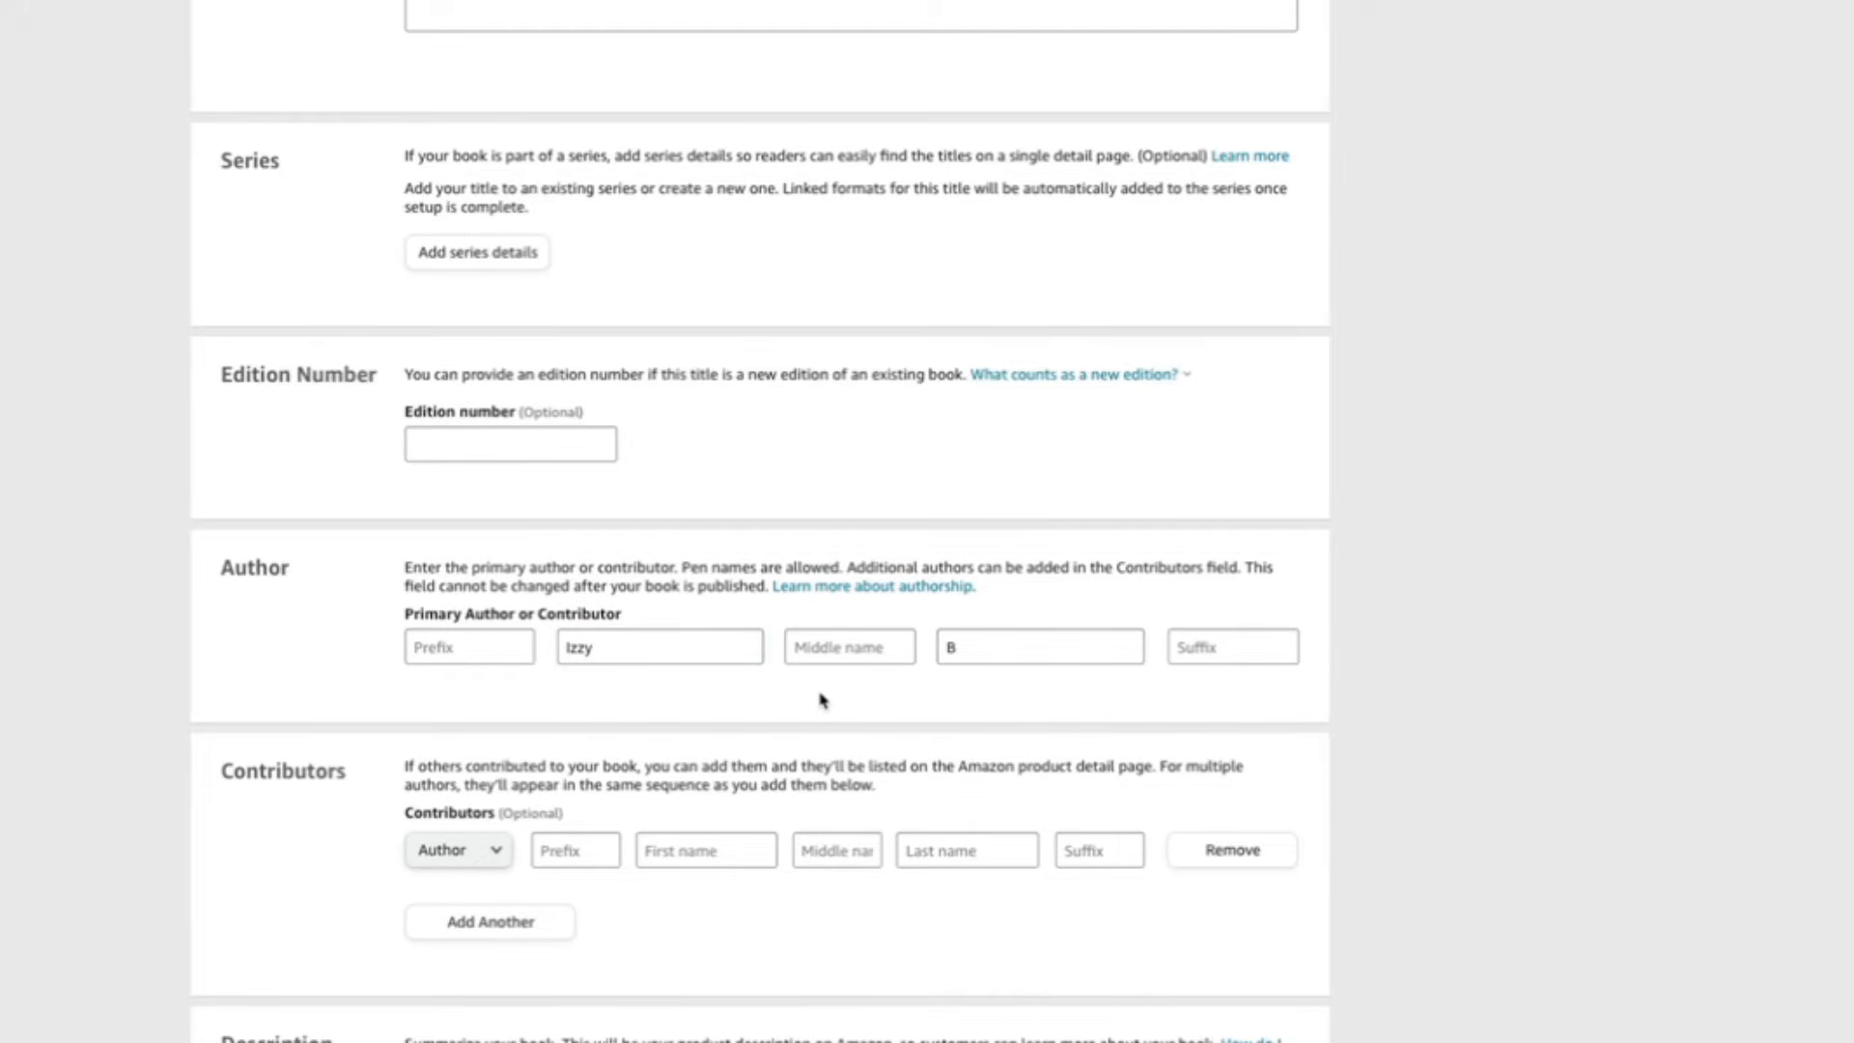
- Clear the first and last name entered for the primary author
scroll(823, 699, "down", 1)
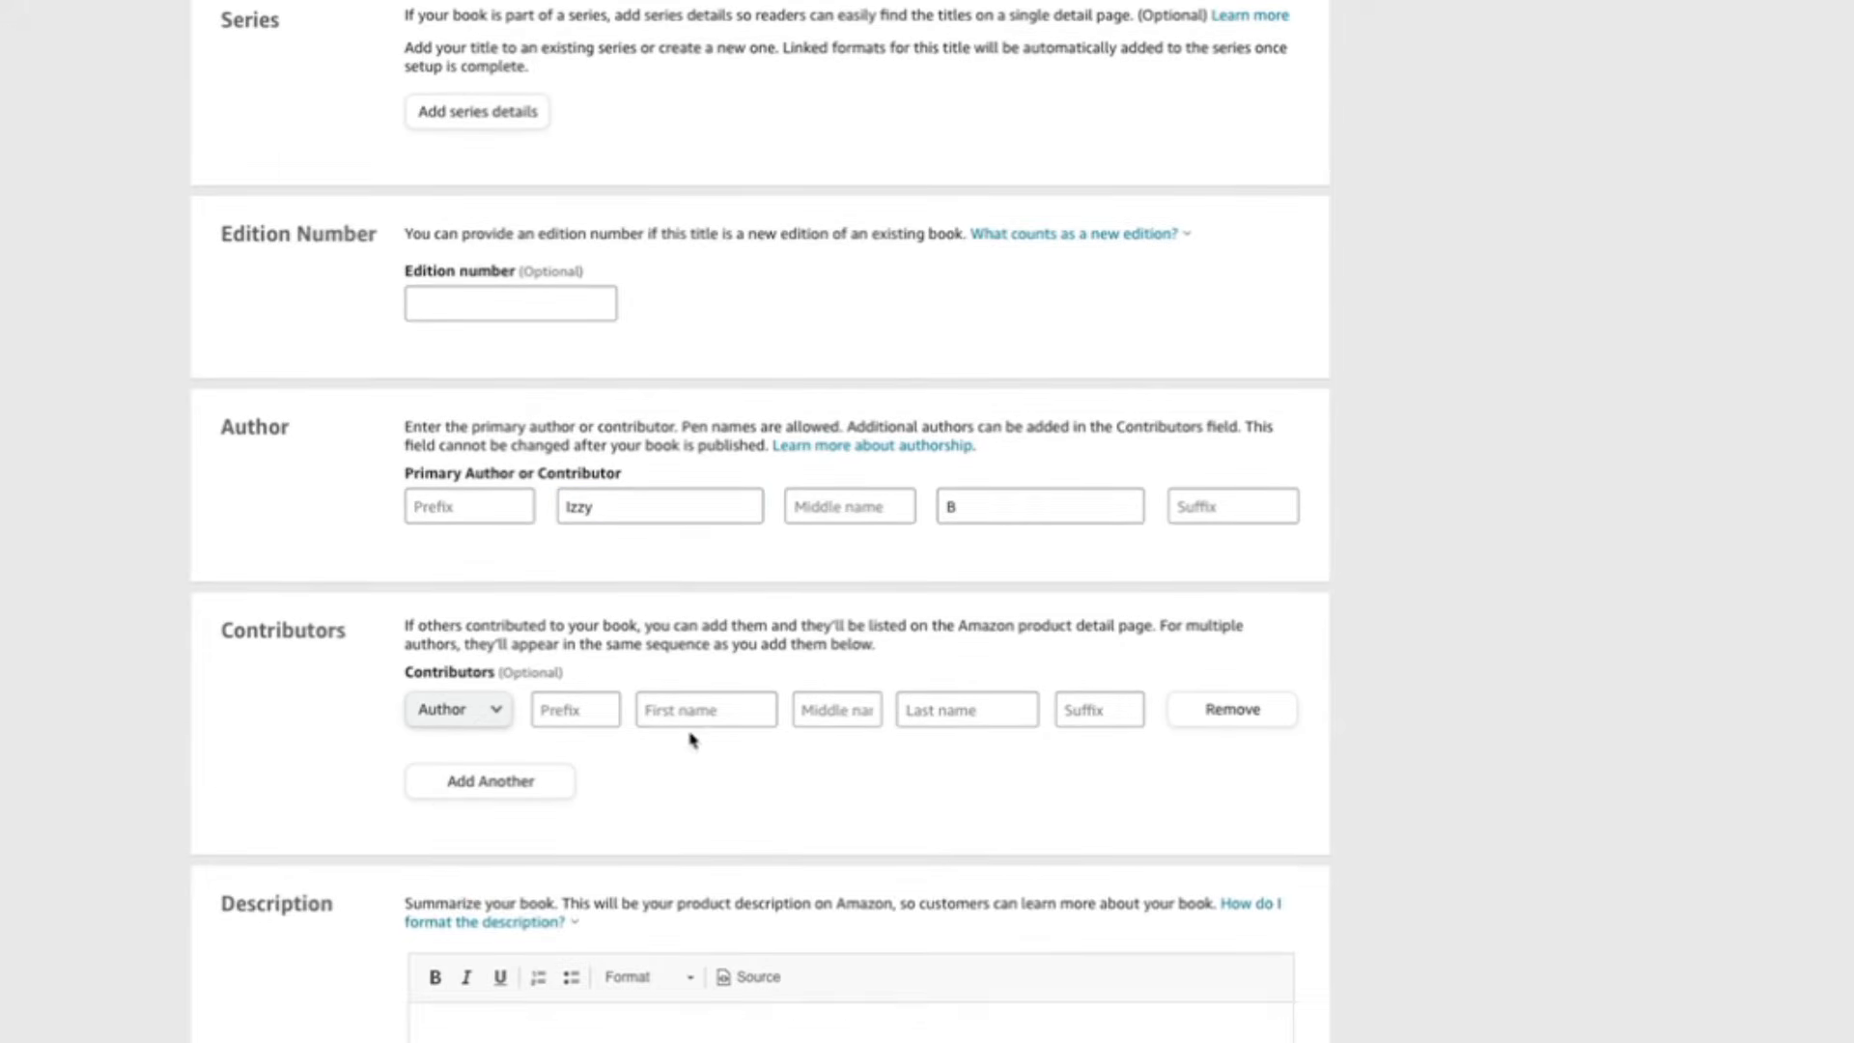
double_click(637, 498)
key("BackSpace")
left_click(973, 505)
key("BackSpace")
- Set the contributor's role to Illustrator and enter the illustrator's first and last name
left_click(476, 709)
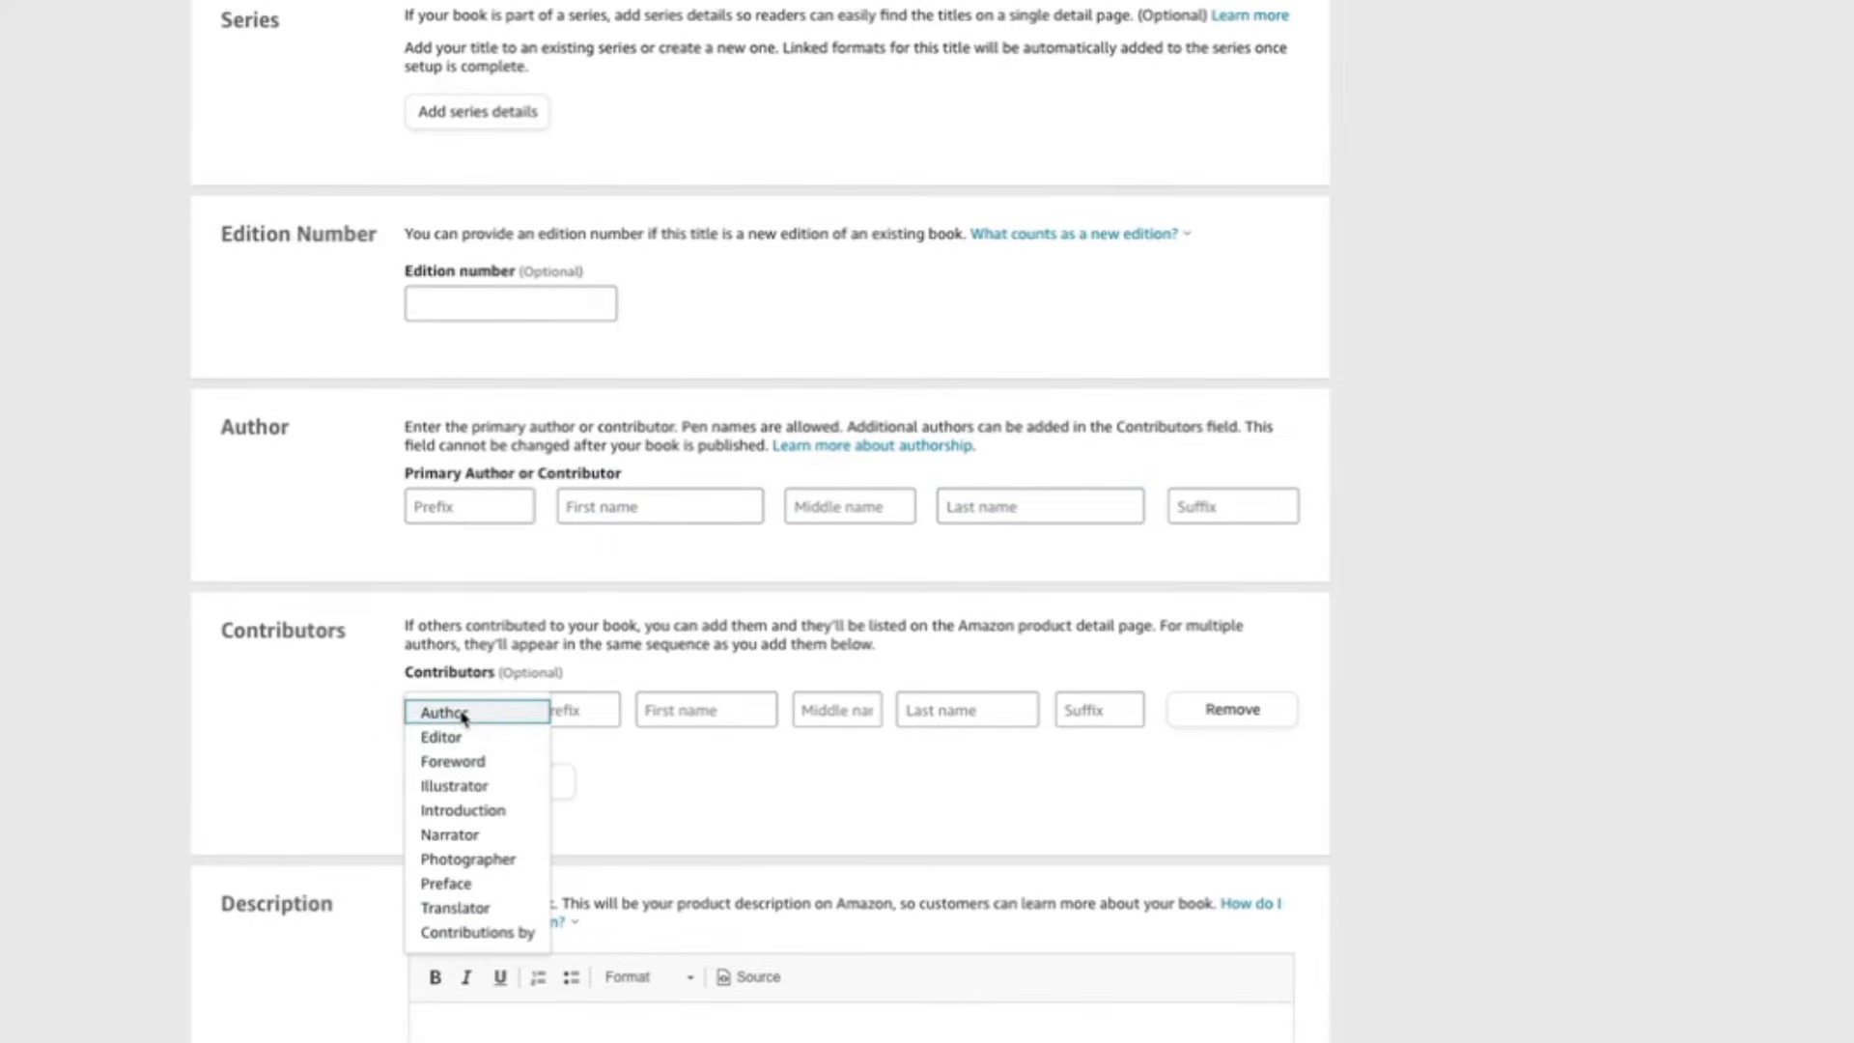
left_click(470, 785)
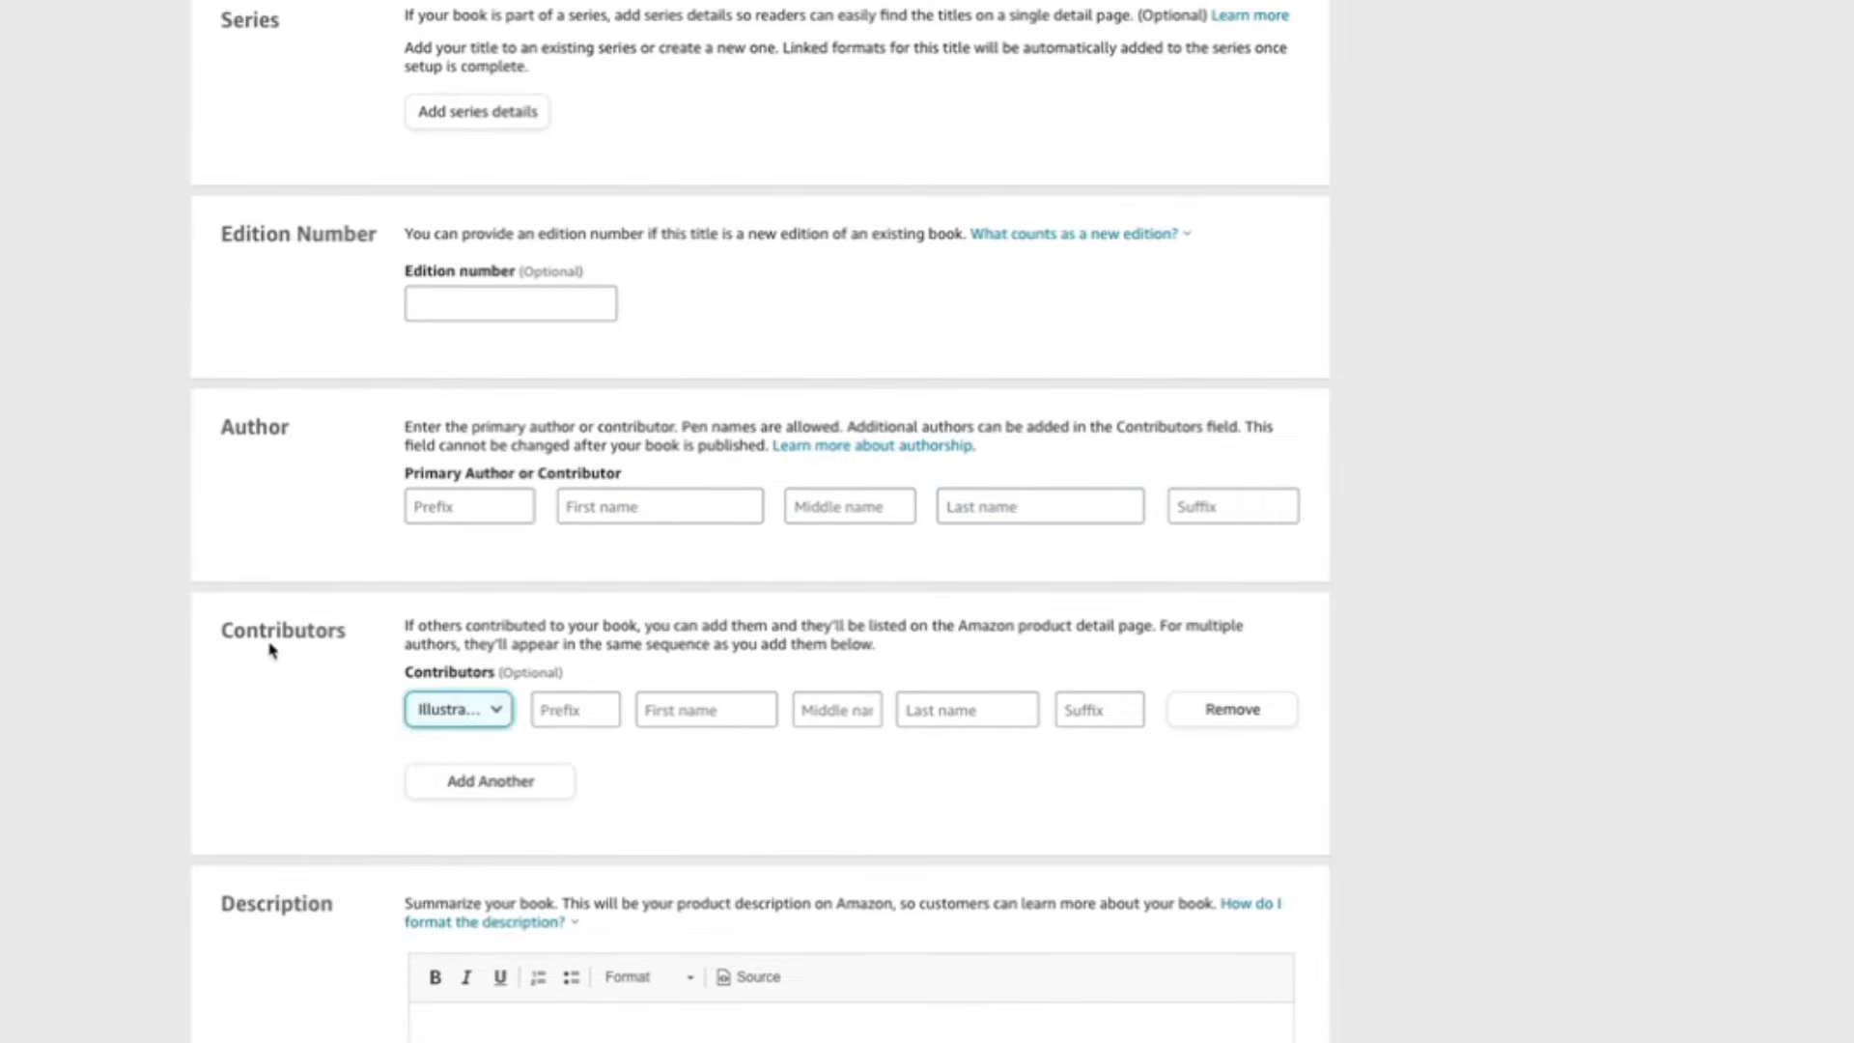
left_click(735, 722)
type("Izzy")
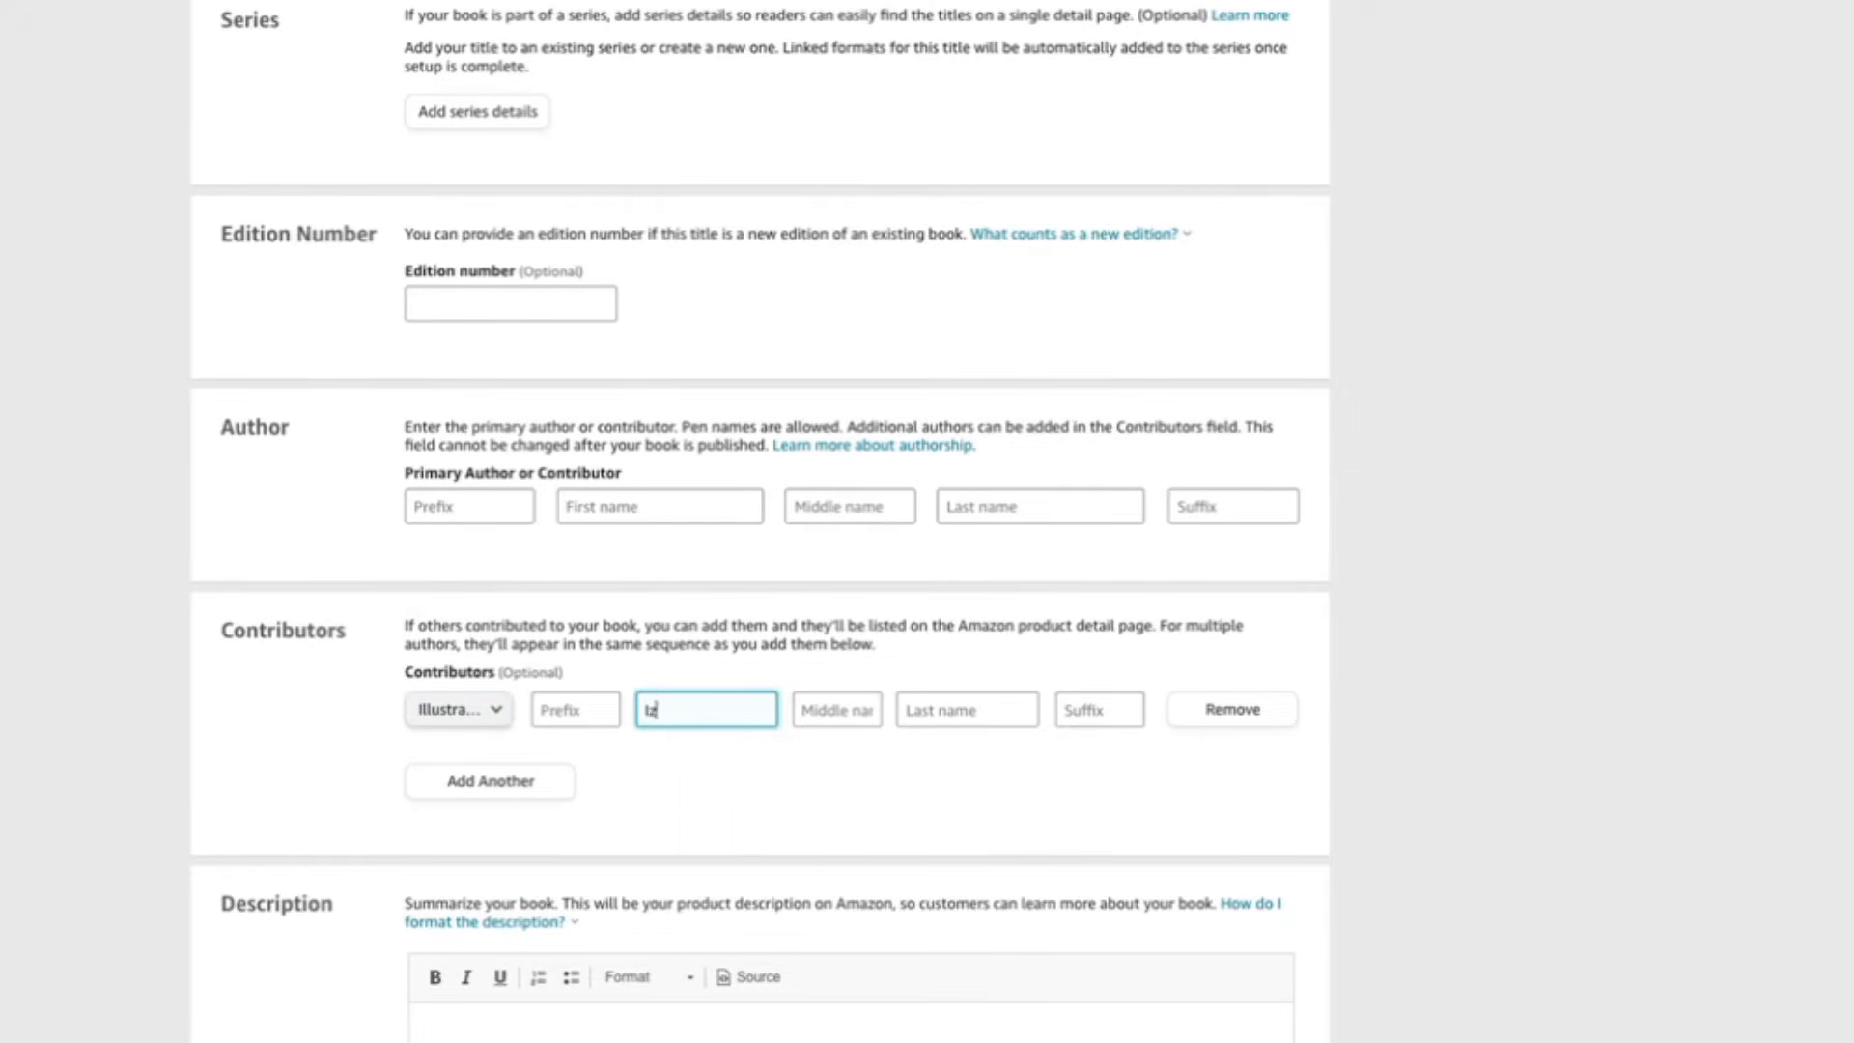
left_click(958, 699)
type("B")
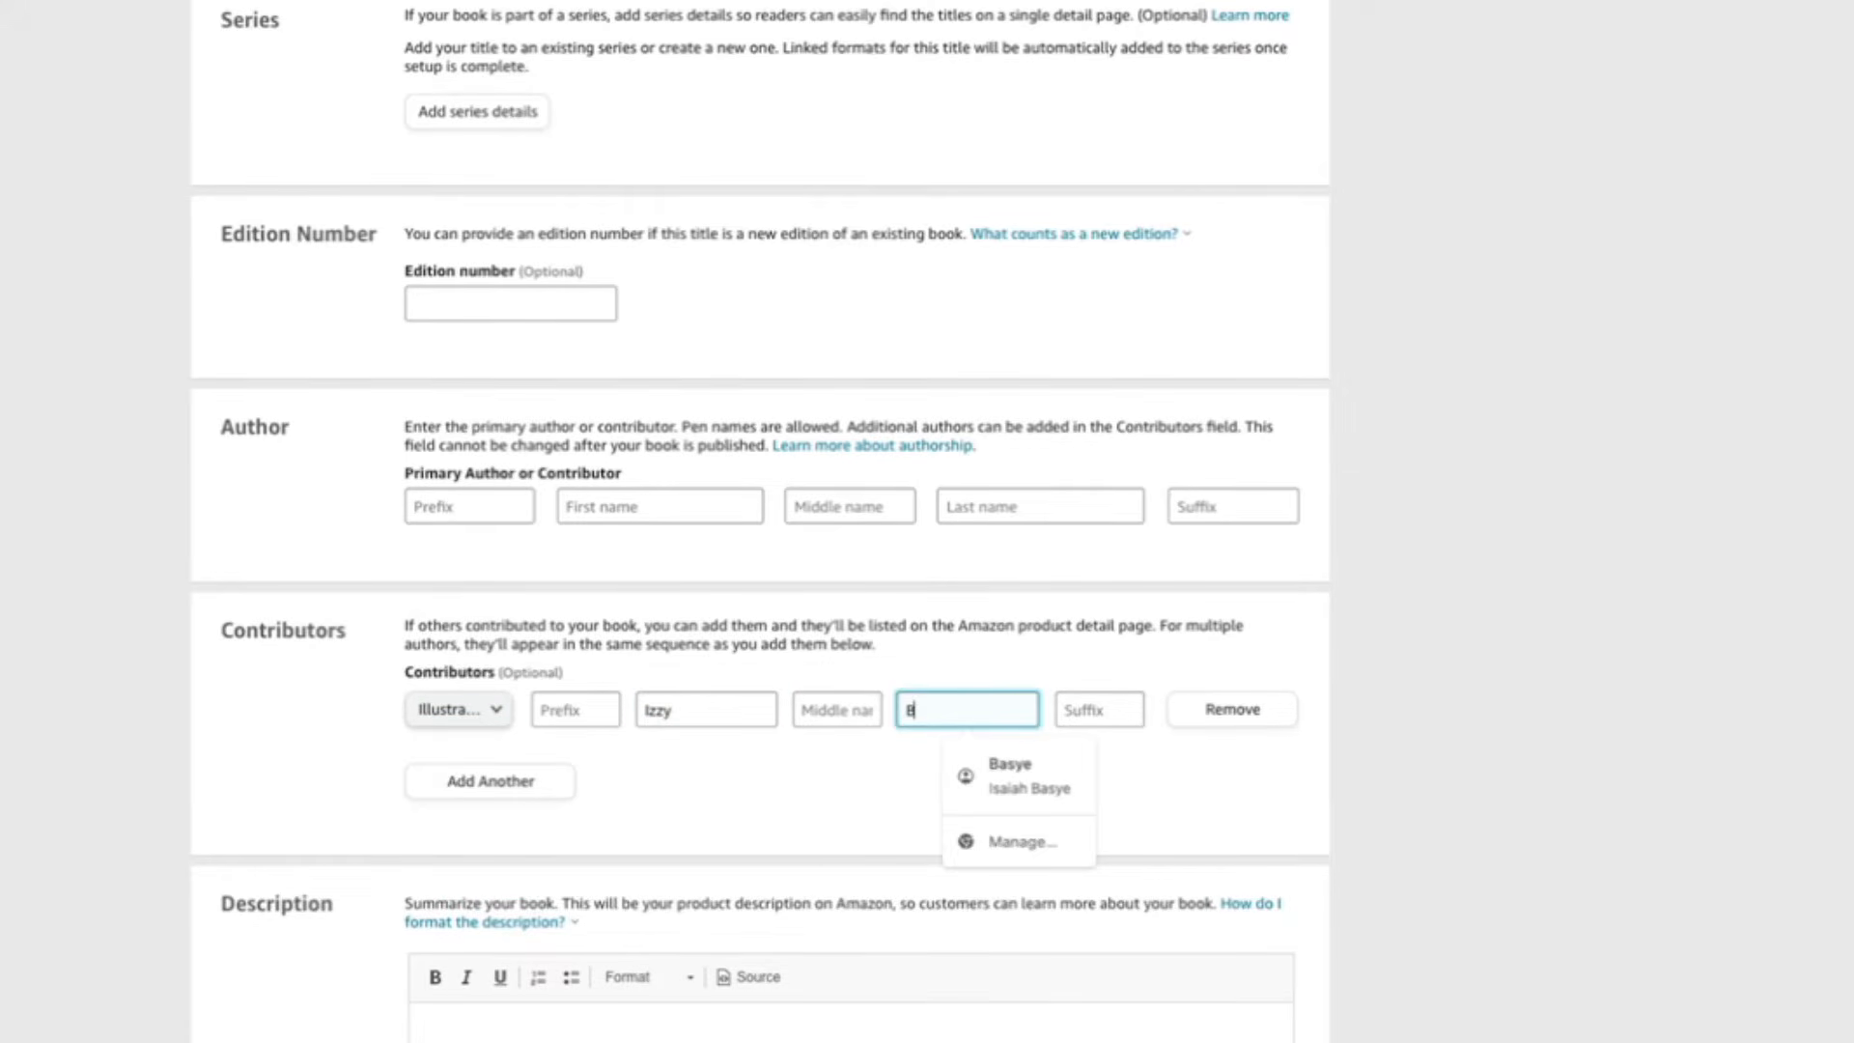
left_click(844, 786)
- Declare ownership of the copyright and the necessary publishing rights for the book
scroll(690, 745, "down", 4)
left_click(690, 745)
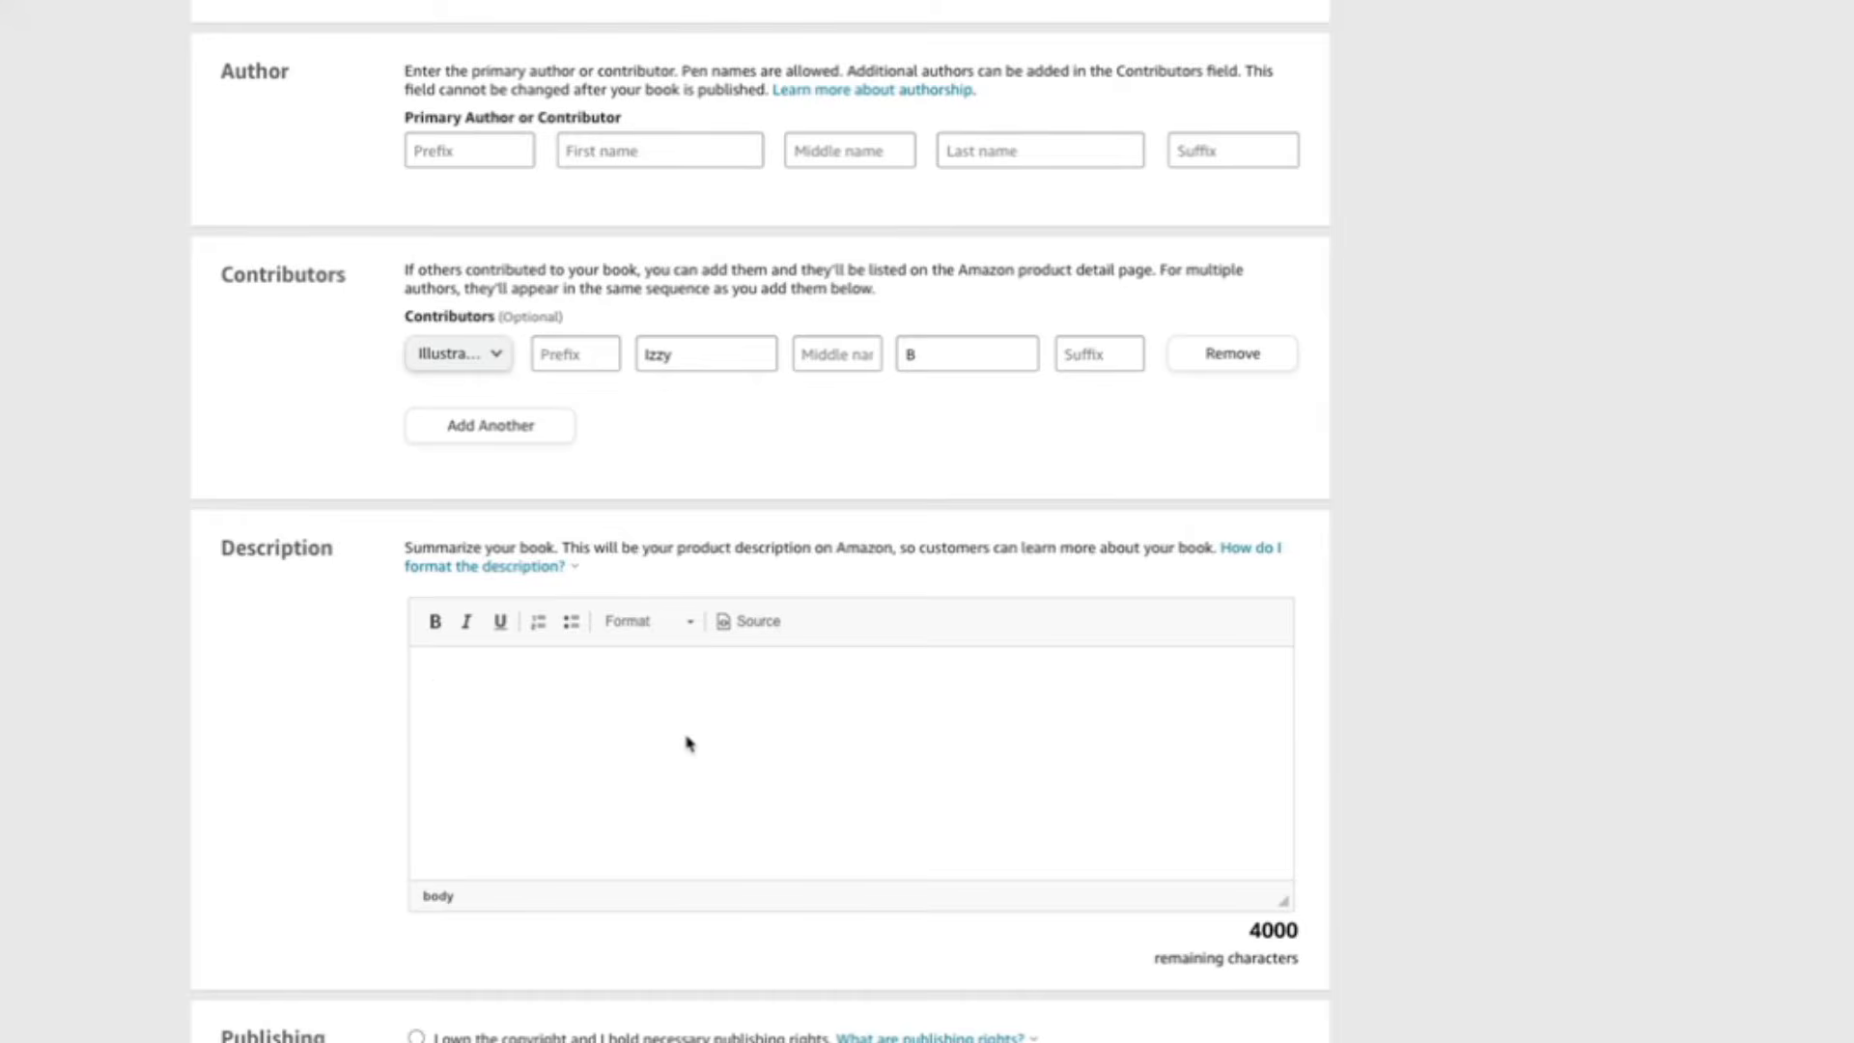
scroll(687, 742, "down", 3)
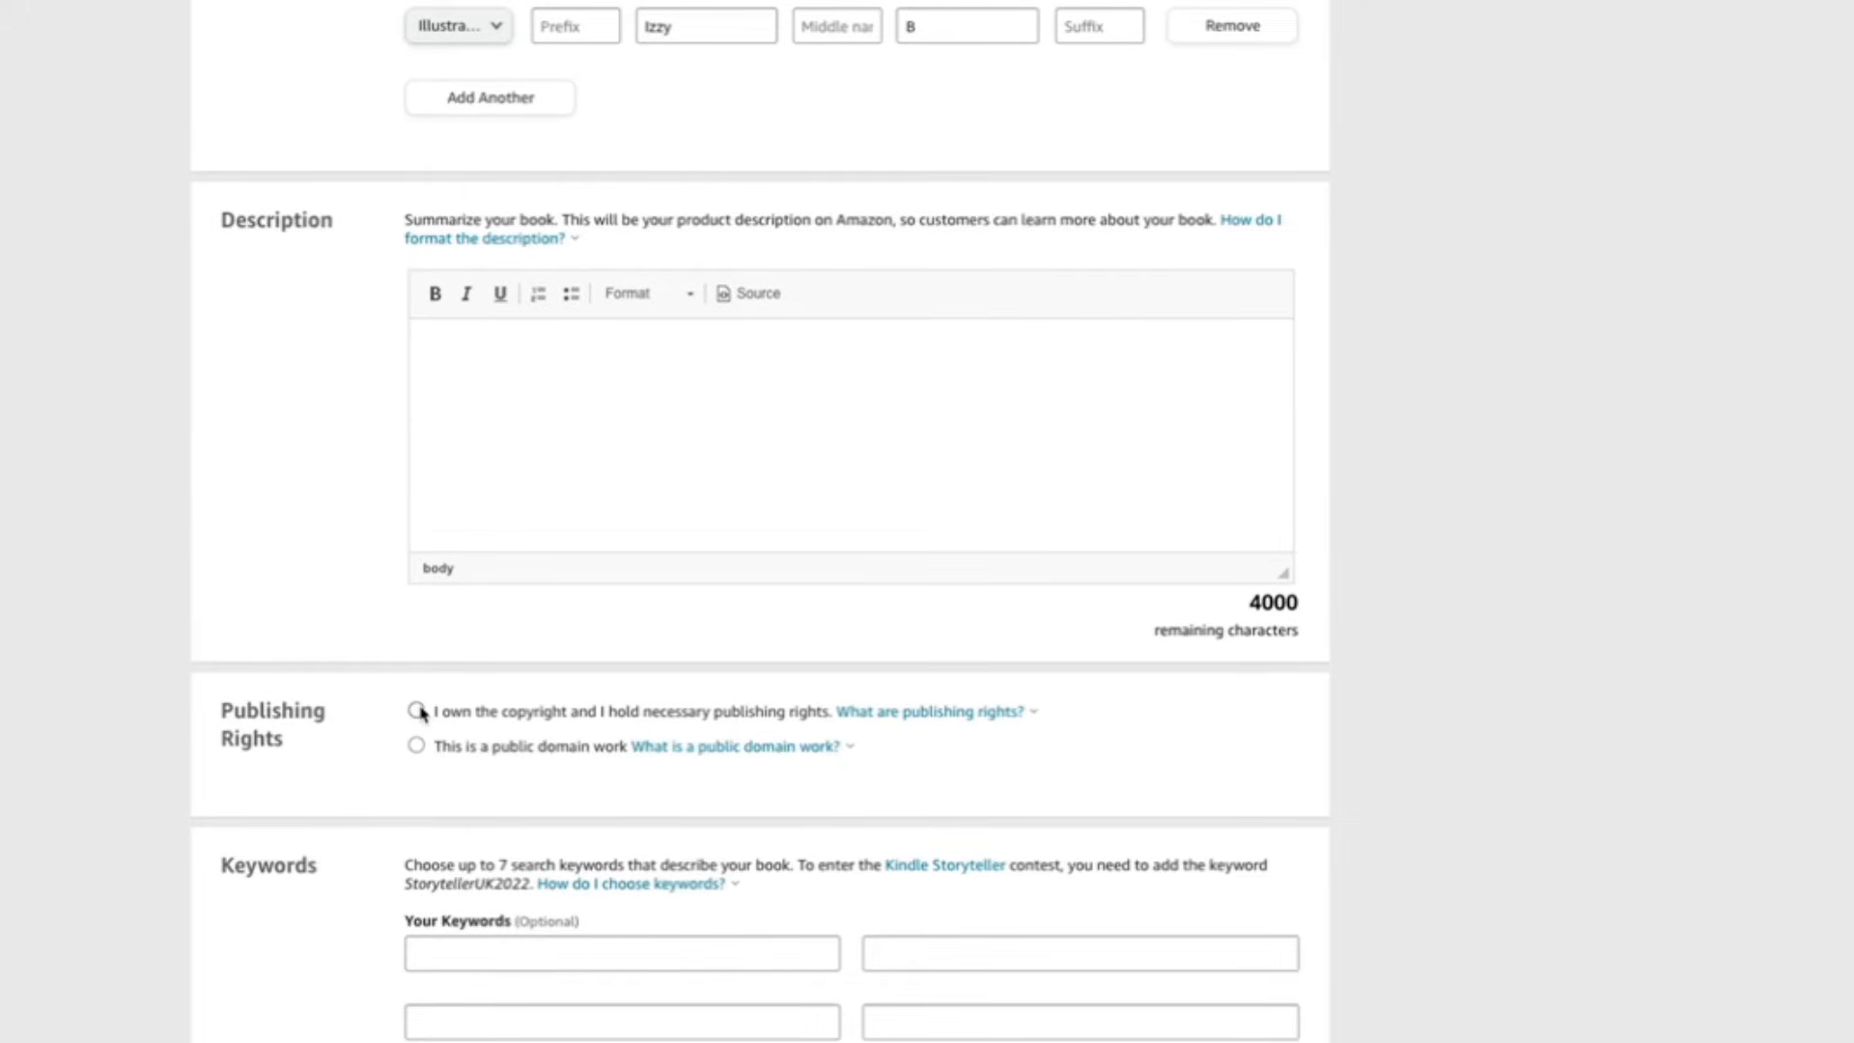
left_click(417, 711)
- Enter coding and technology as the first two search keywords
scroll(362, 766, "down", 2)
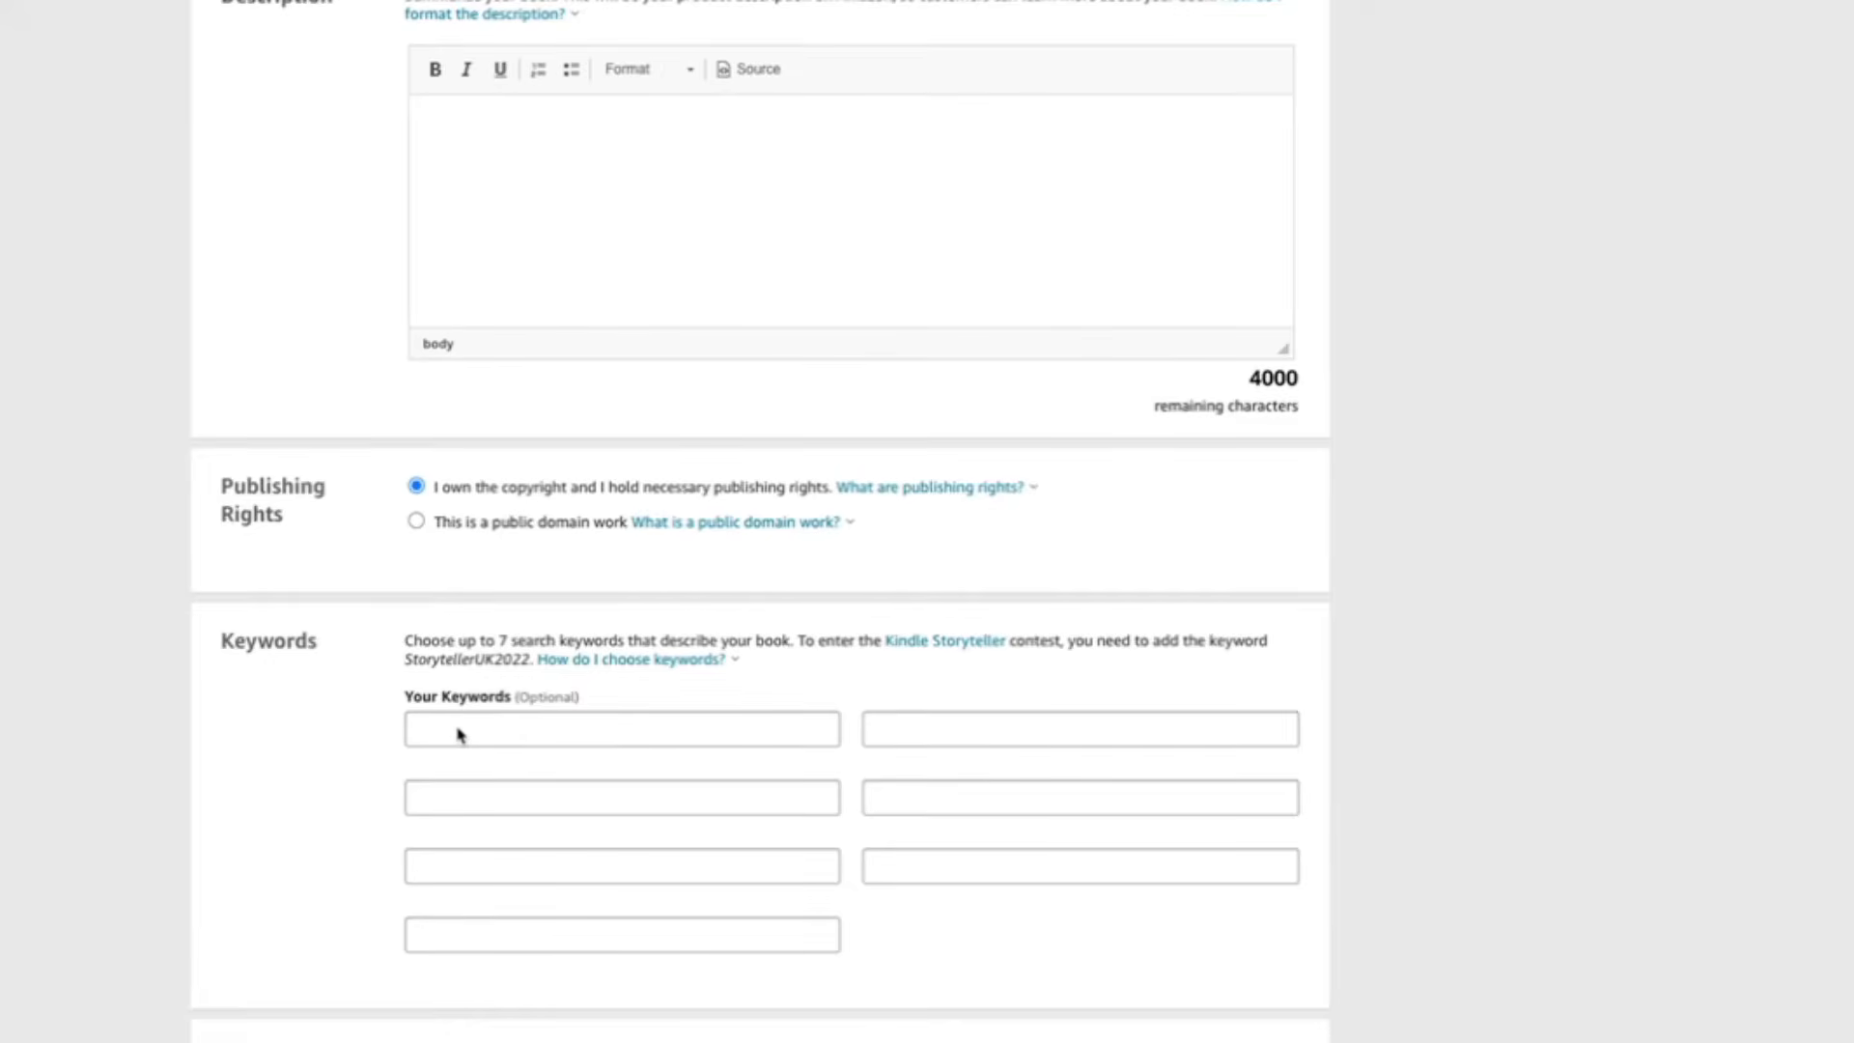
left_click(458, 733)
type("coding")
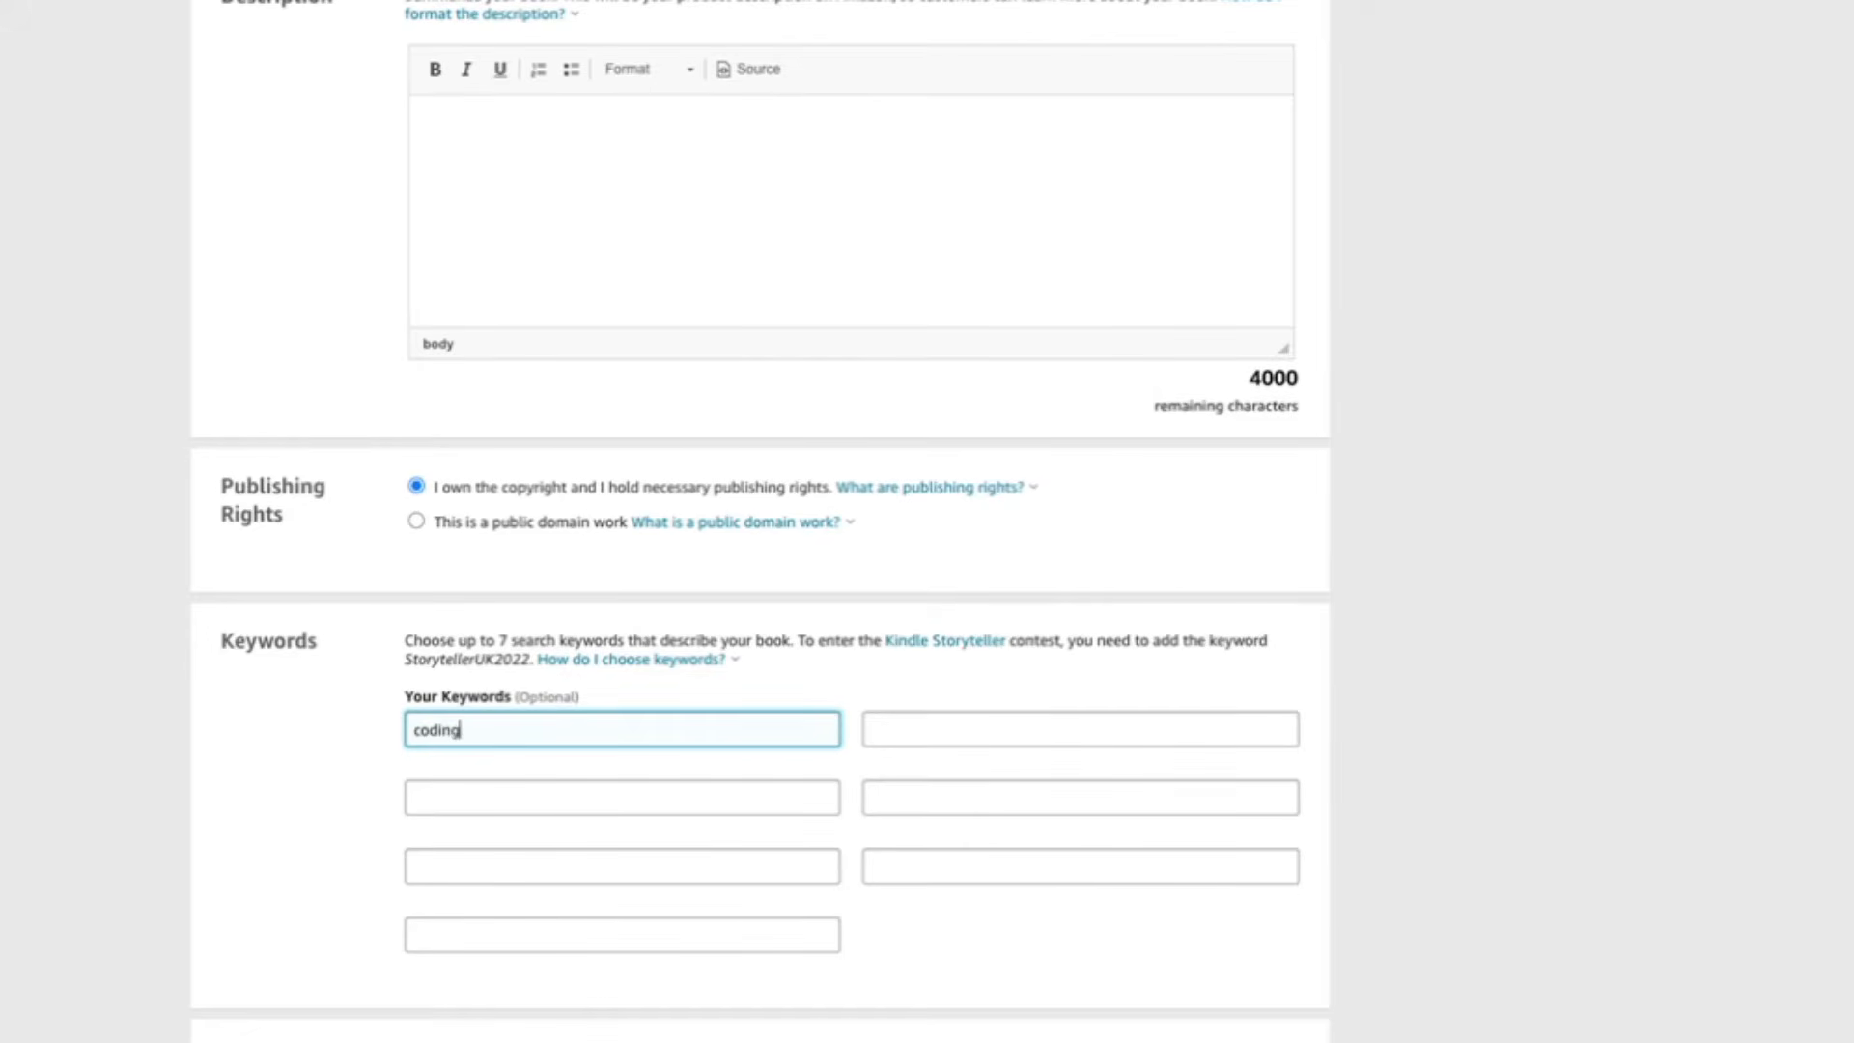
left_click(926, 738)
type("technol")
key("BackSpace")
key("BackSpace")
key("BackSpace")
type("nology")
- Add King of Code and the author's pen name as the third and fourth search keywords
left_click(729, 790)
type("King of Code")
left_click(952, 813)
type("Izzy B")
scroll(778, 915, "down", 5)
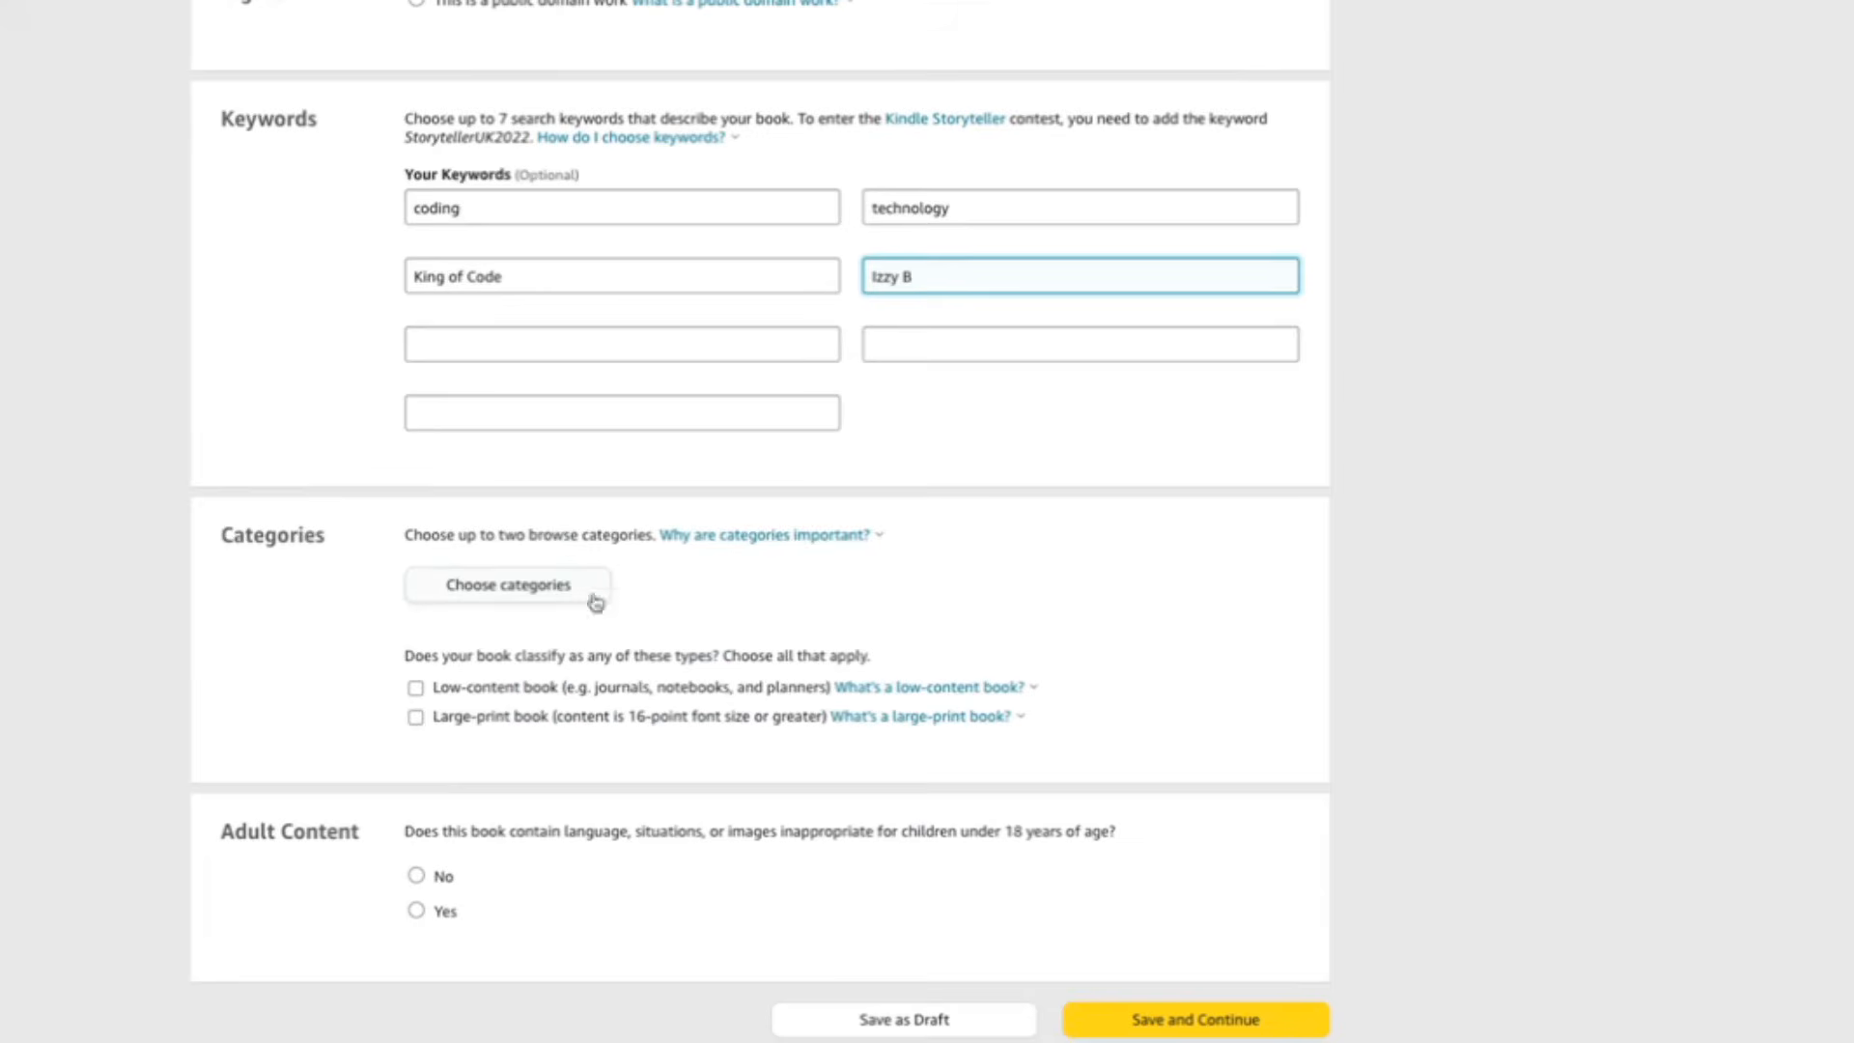